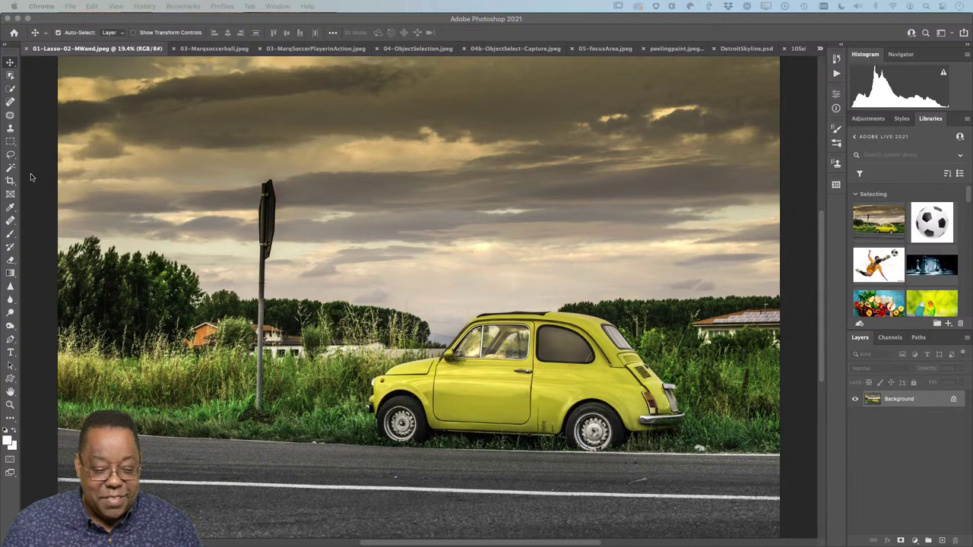
Open the lasso tool flyout in the toolbar with the yellow car photo open.
click(10, 157)
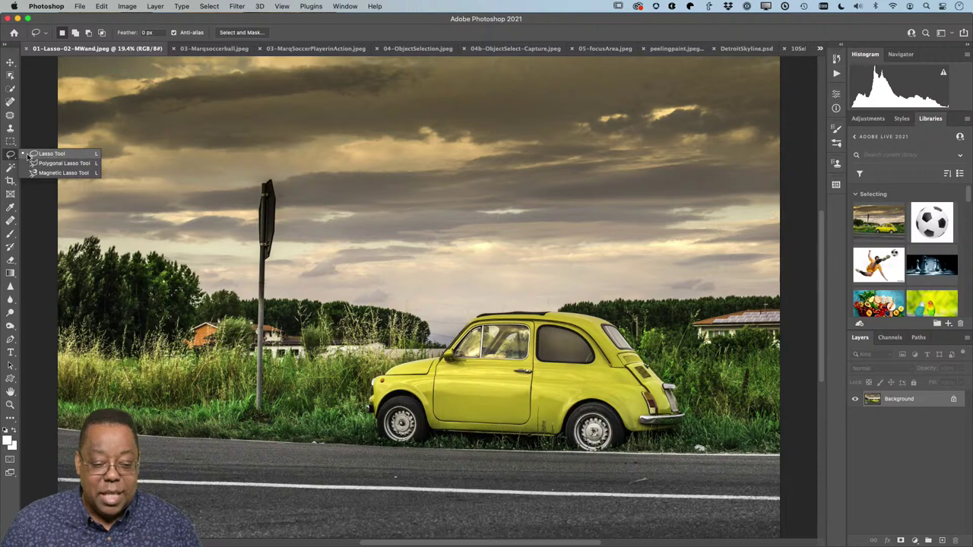
Switch to the freehand Lasso Tool and loosely outline the white streak in the sky.
click(30, 154)
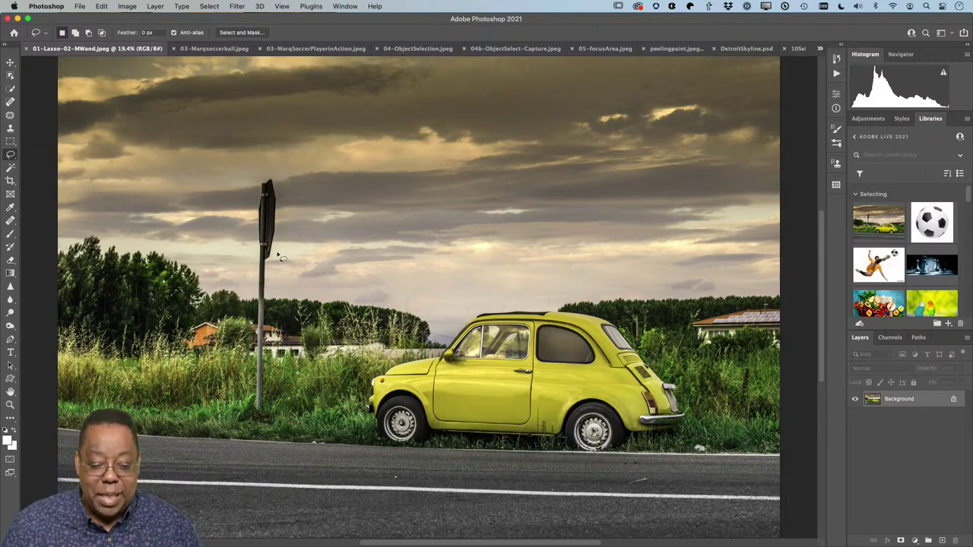
mouse_move(272, 259)
mouse_down()
mouse_move(284, 187)
mouse_move(273, 173)
mouse_move(257, 175)
mouse_move(236, 200)
mouse_move(235, 244)
mouse_move(245, 263)
mouse_move(268, 263)
mouse_up()
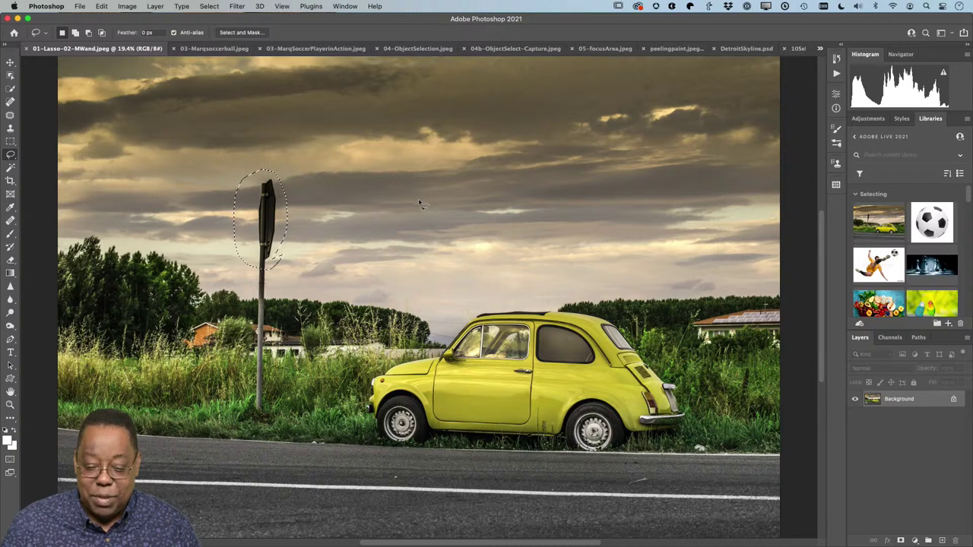
mouse_move(523, 209)
mouse_down()
mouse_move(476, 203)
mouse_move(464, 216)
mouse_move(531, 226)
mouse_move(540, 214)
mouse_move(517, 206)
mouse_up()
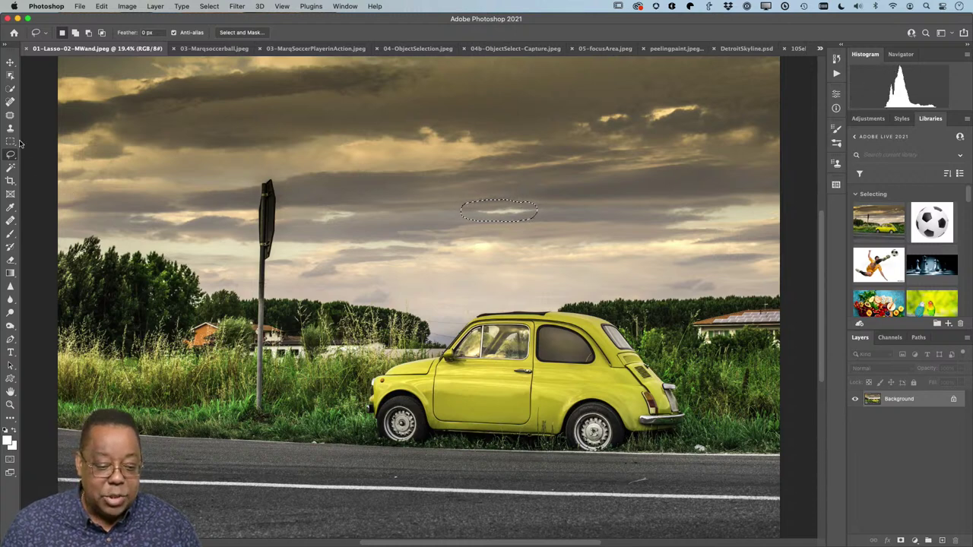
Patch the sky streak with nearby grey cloud, then trial-outline the road sign and deselect.
click(10, 114)
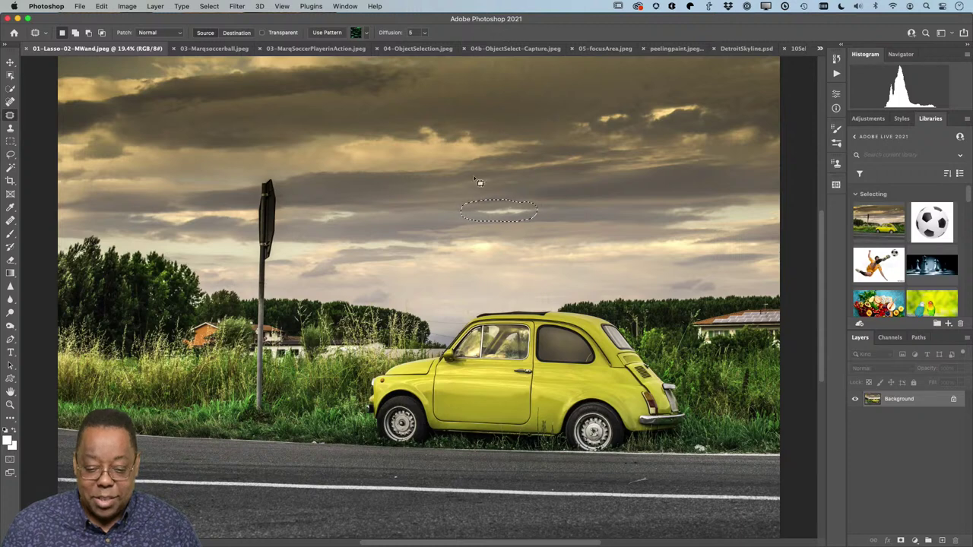
mouse_move(489, 214)
mouse_down()
mouse_move(526, 188)
mouse_move(556, 187)
mouse_up()
key(super+d)
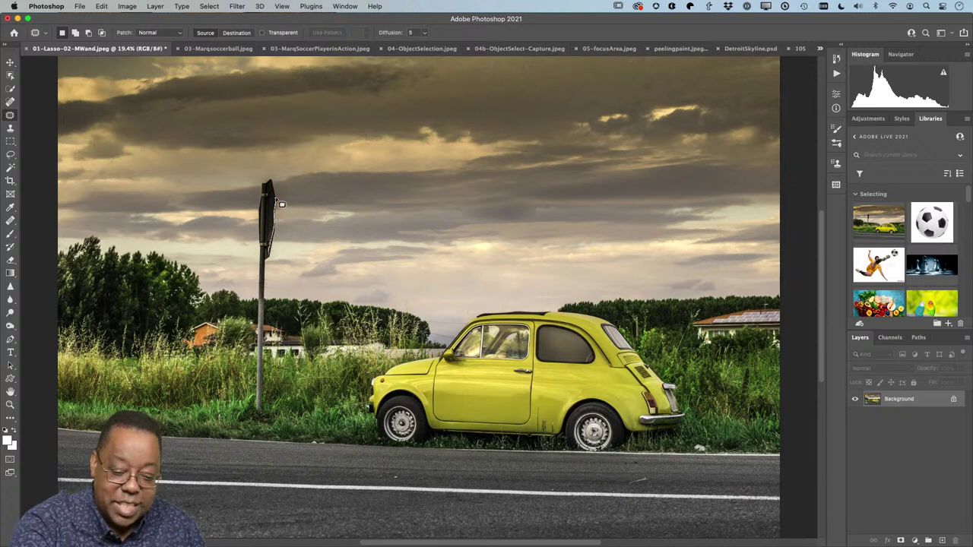
mouse_move(279, 196)
mouse_down()
mouse_move(264, 186)
mouse_move(269, 263)
mouse_move(272, 230)
mouse_up()
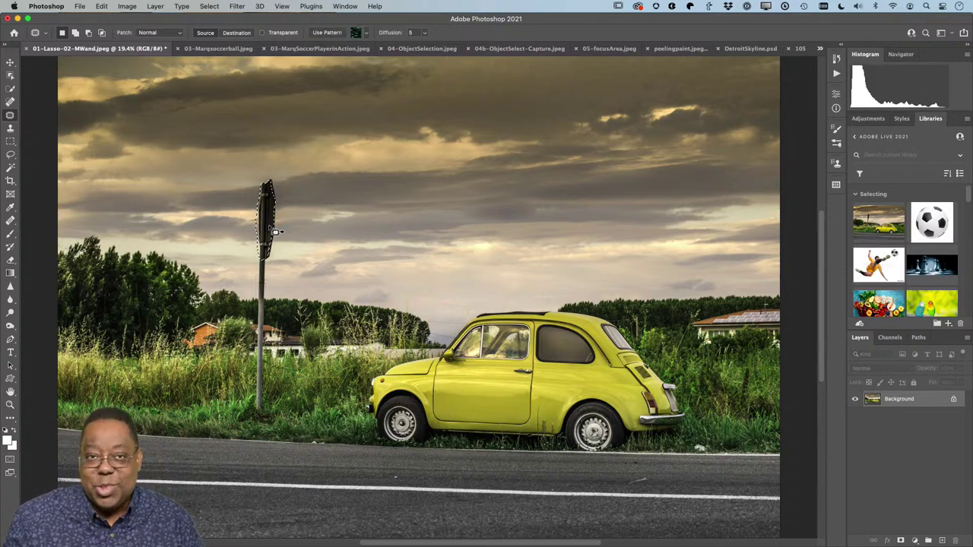
key(super+d)
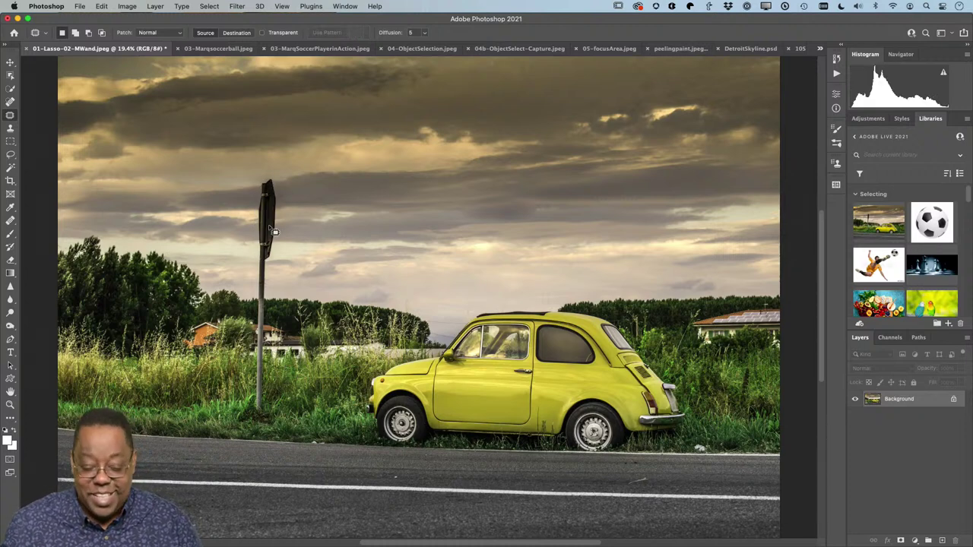
Switch to the Polygonal Lasso Tool and start outlining the white road line.
click(11, 155)
click(61, 163)
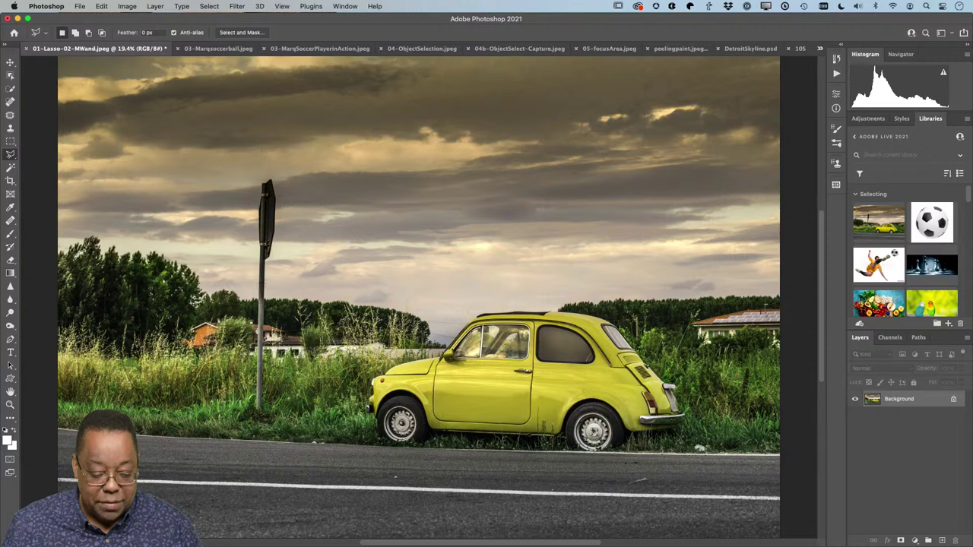
click(146, 464)
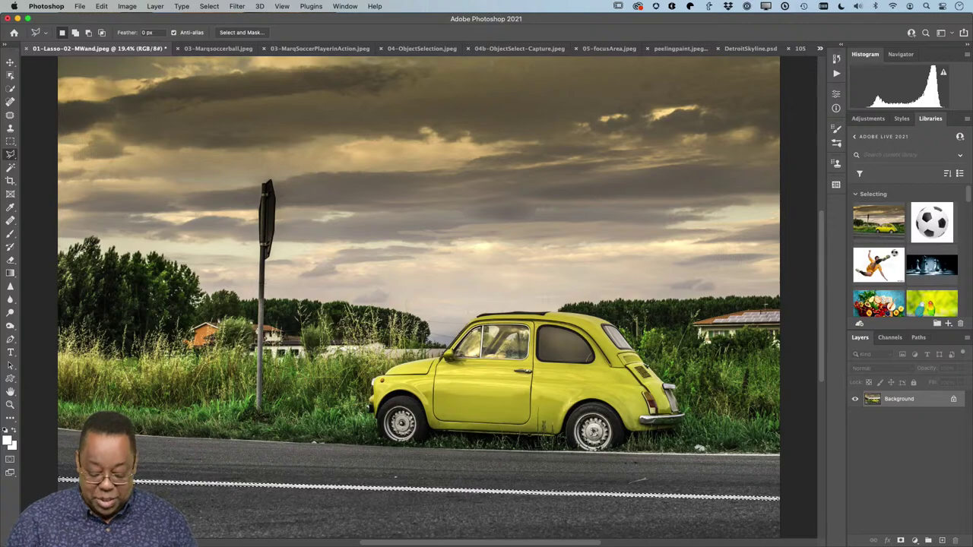
key(super+equal)
key(super+equal)
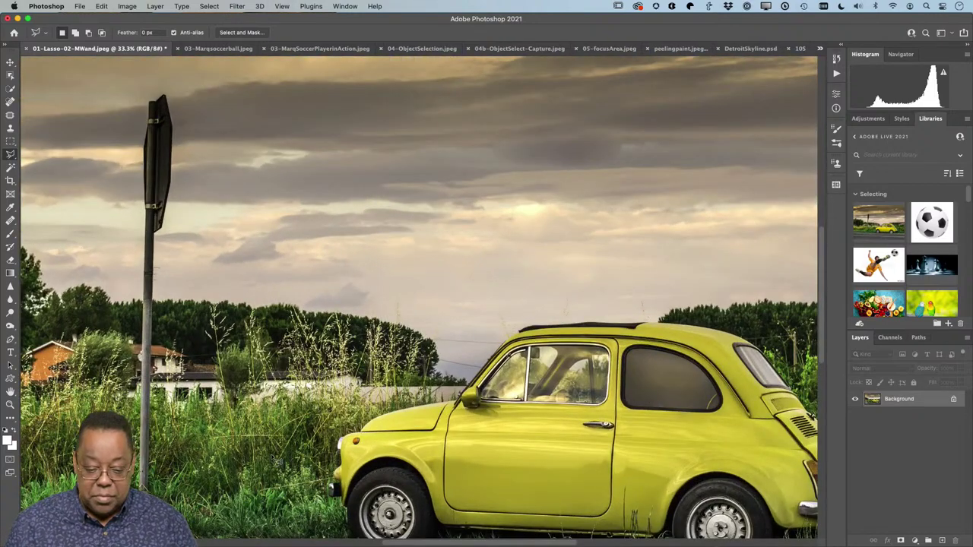
scroll(276, 461, down, 5)
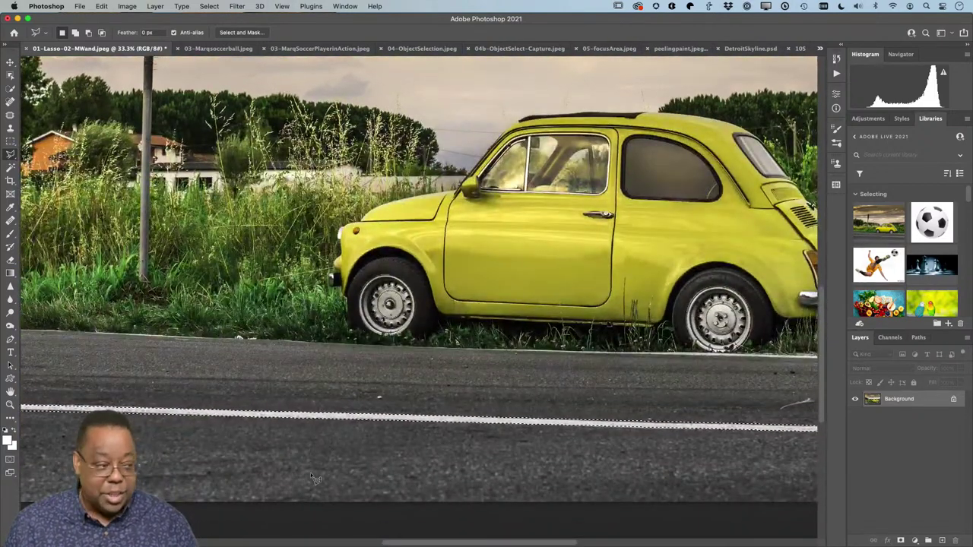
scroll(310, 478, down, 2)
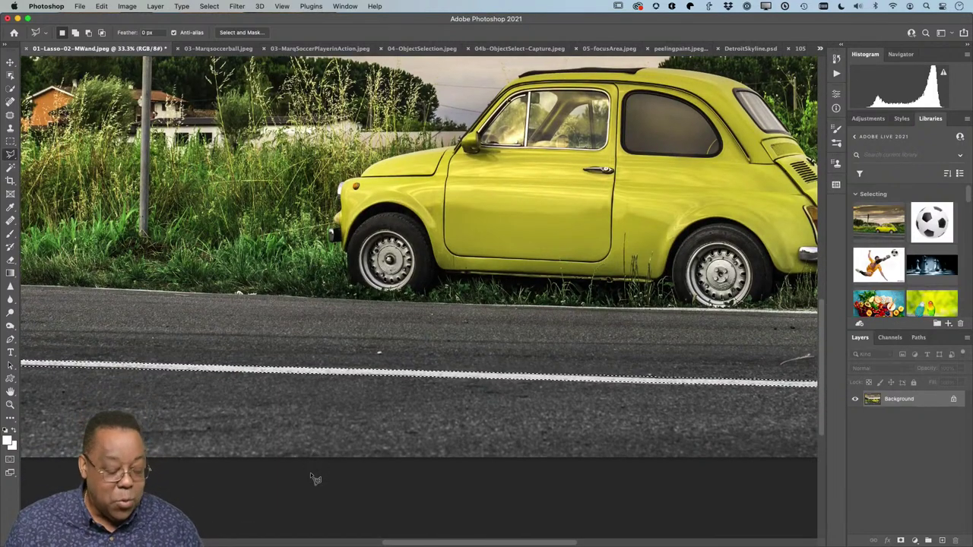
key(super+plus)
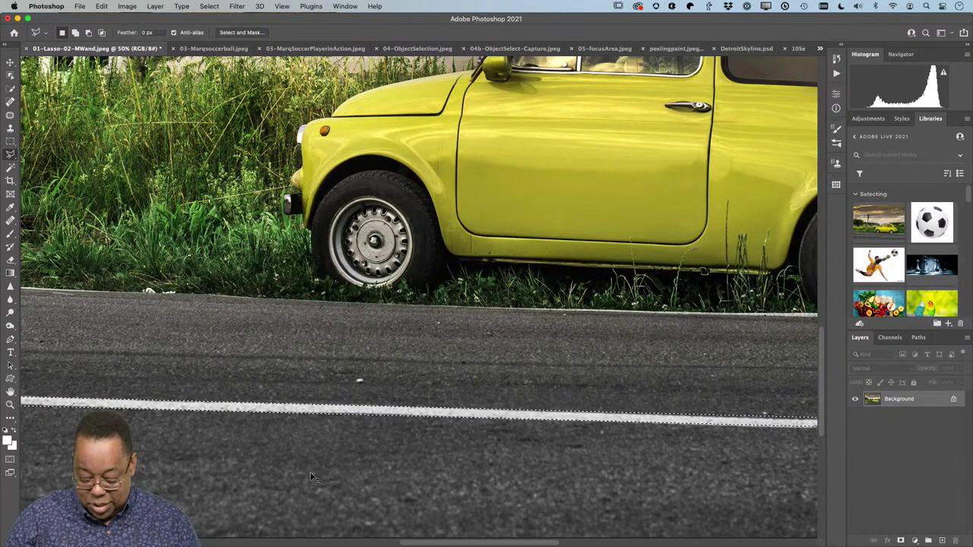
key(super+minus)
key(super+minus)
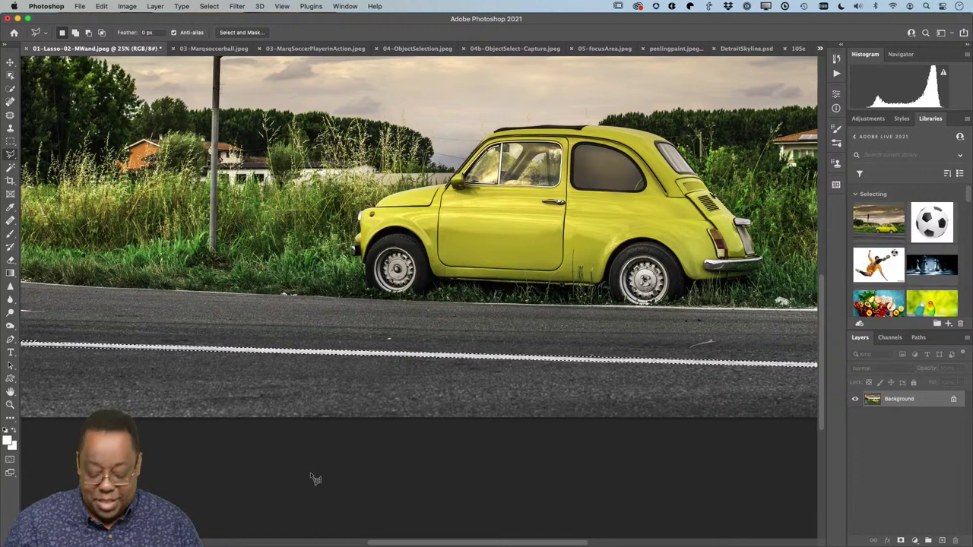
key(super+minus)
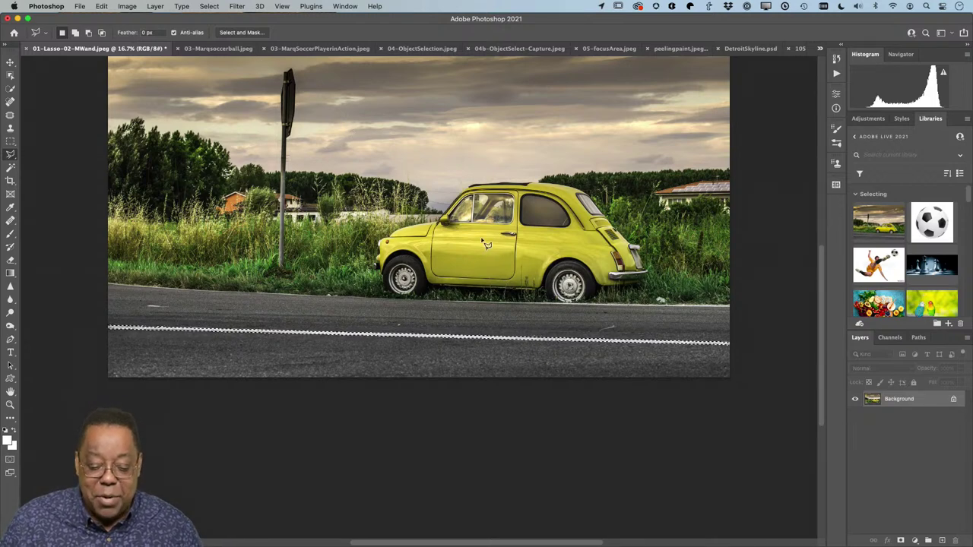
On a new layer, paint the selected road line in the car's yellow with an enlarged brush.
click(943, 541)
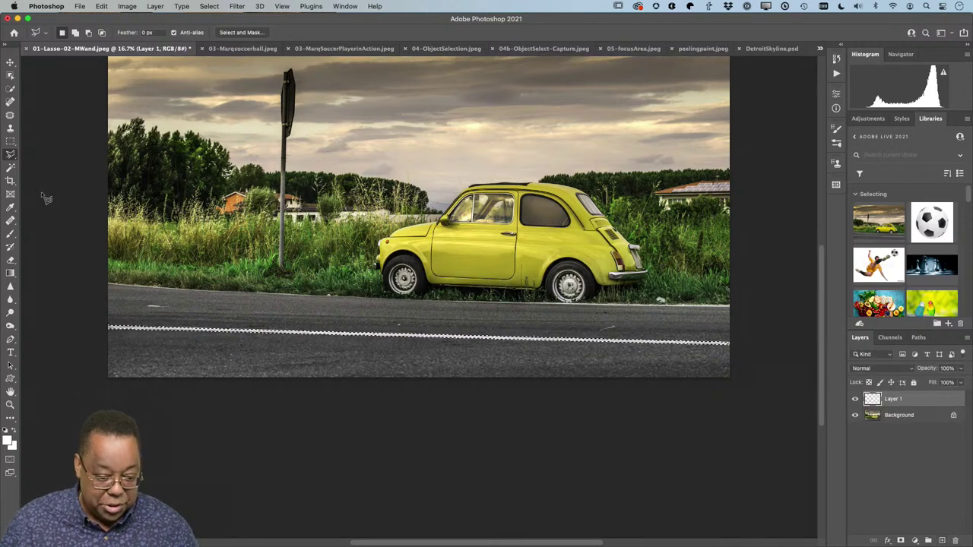
key(b)
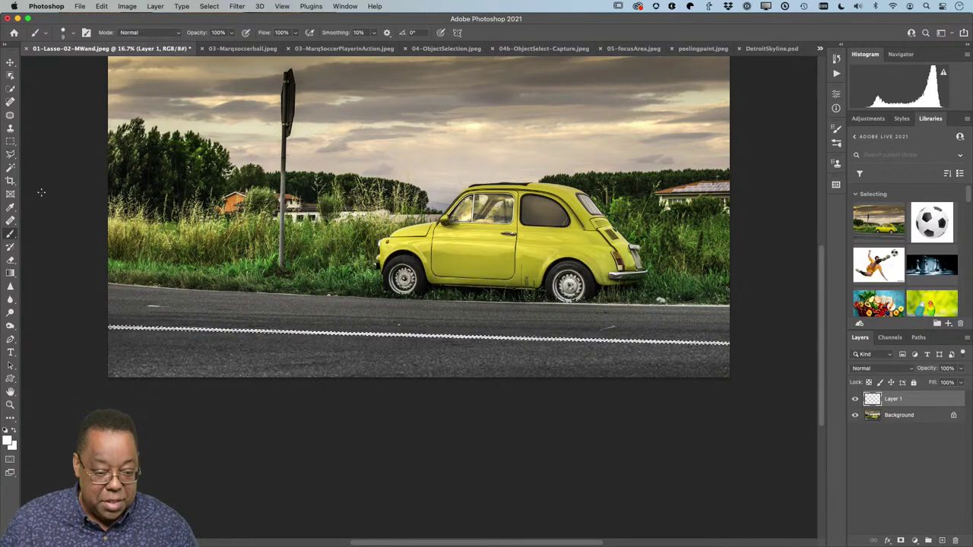
alt+click(468, 242)
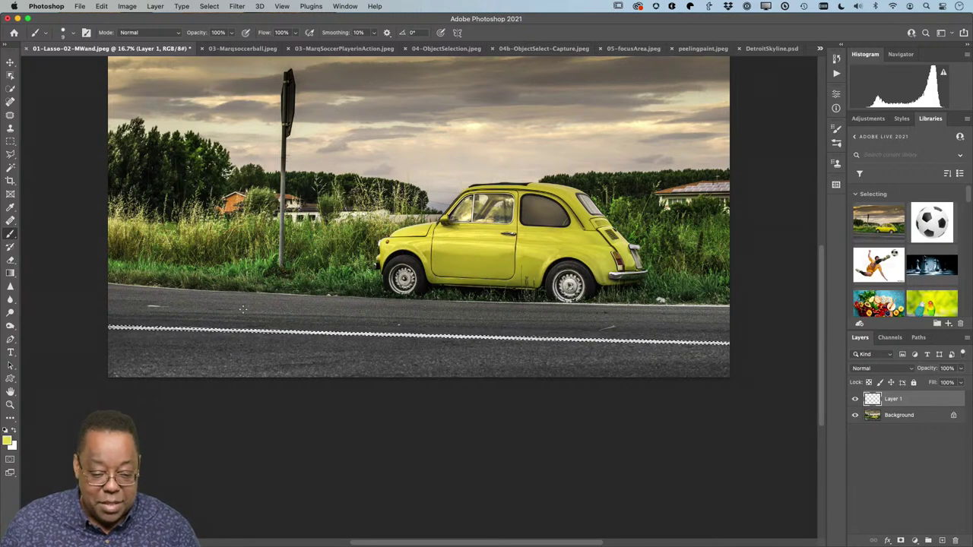
key(bracketright)
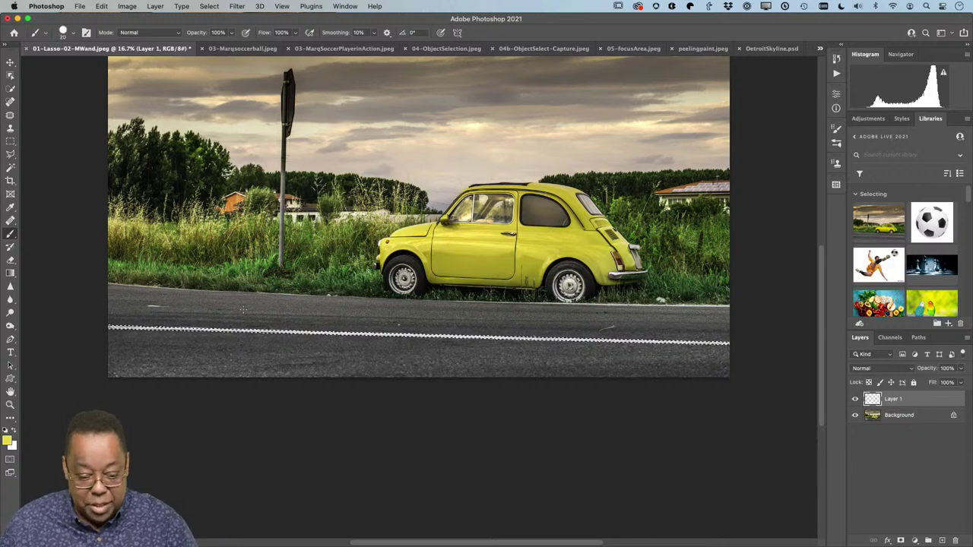
key(bracketright)
key(bracketright)
key(bracketright)
key(bracketright)
key(bracketright)
key(bracketright)
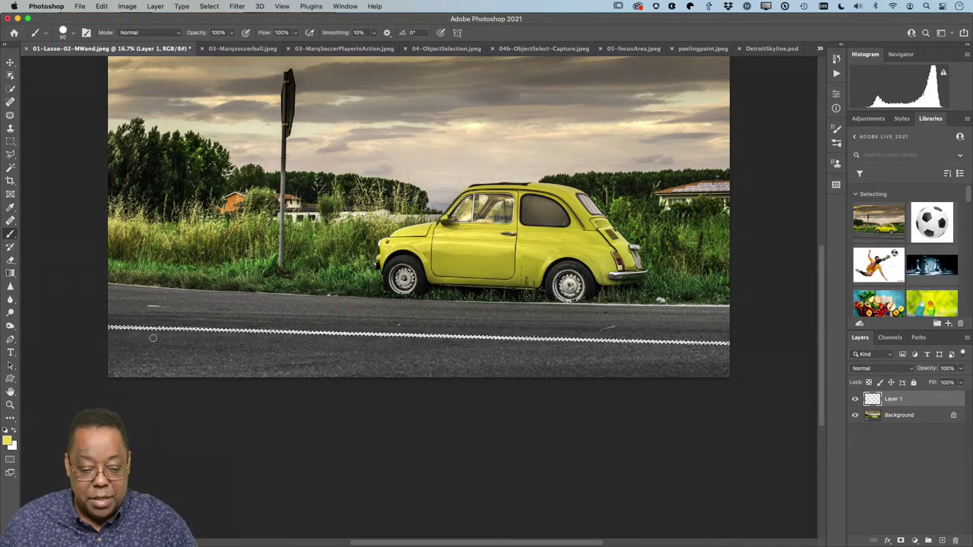
drag(152, 329, 195, 325)
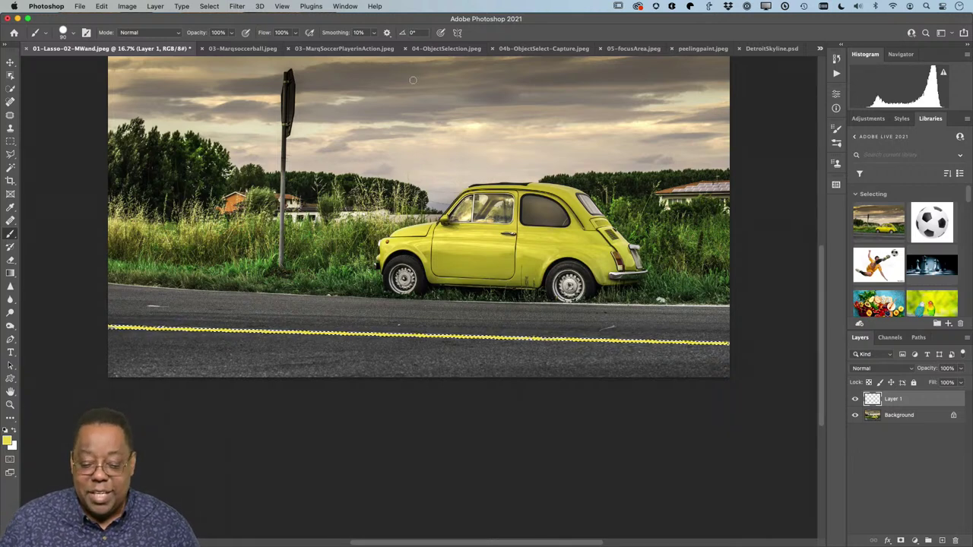
Toggle Layer 1 and Background visibility to compare the yellow line, leaving both visible.
click(855, 401)
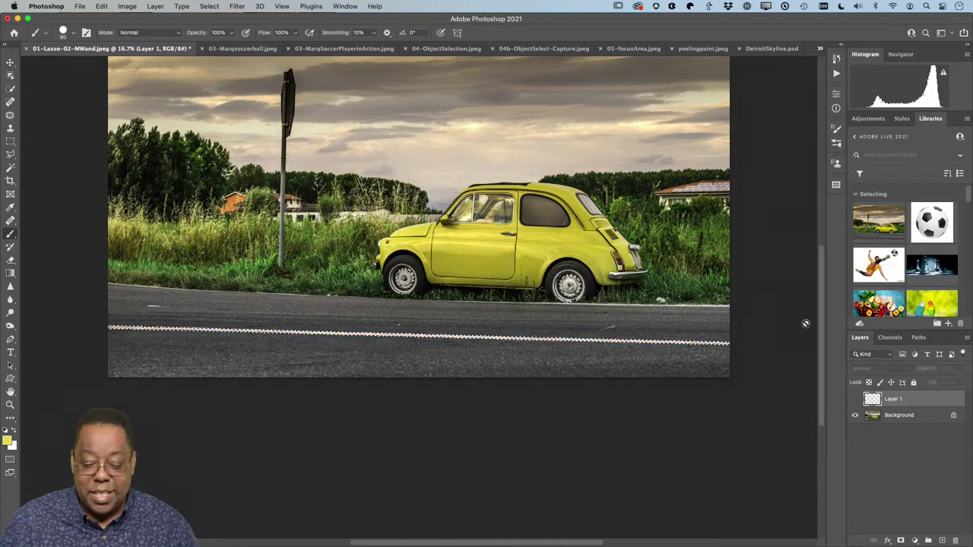
click(855, 401)
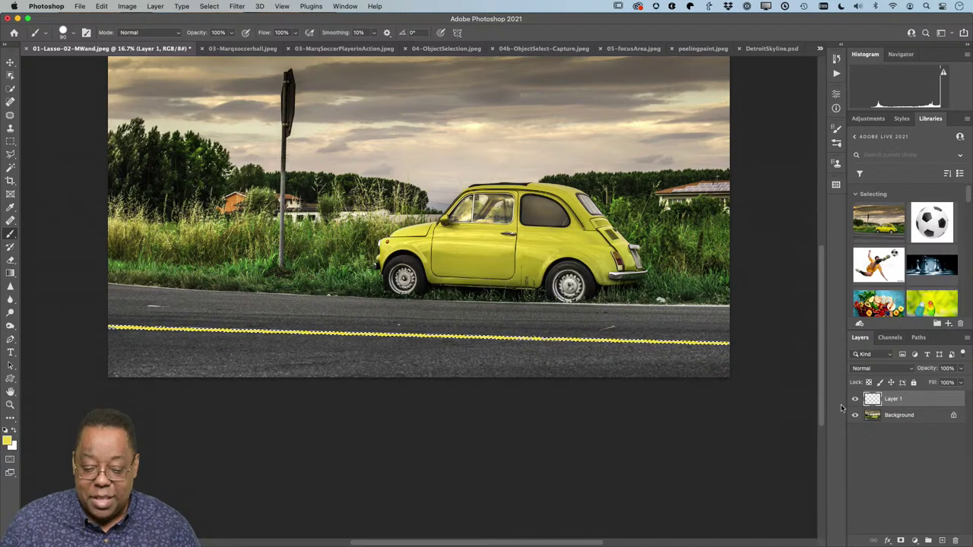
click(855, 416)
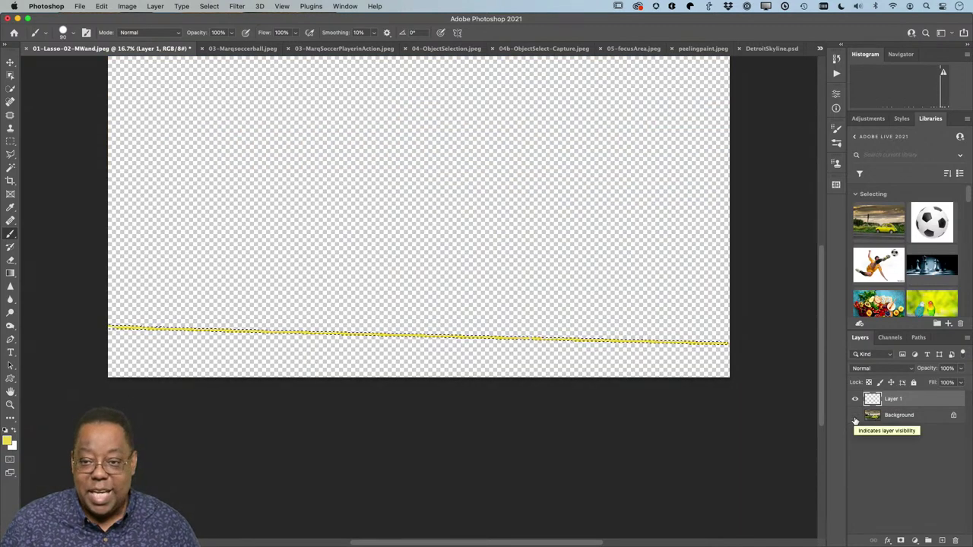
click(855, 416)
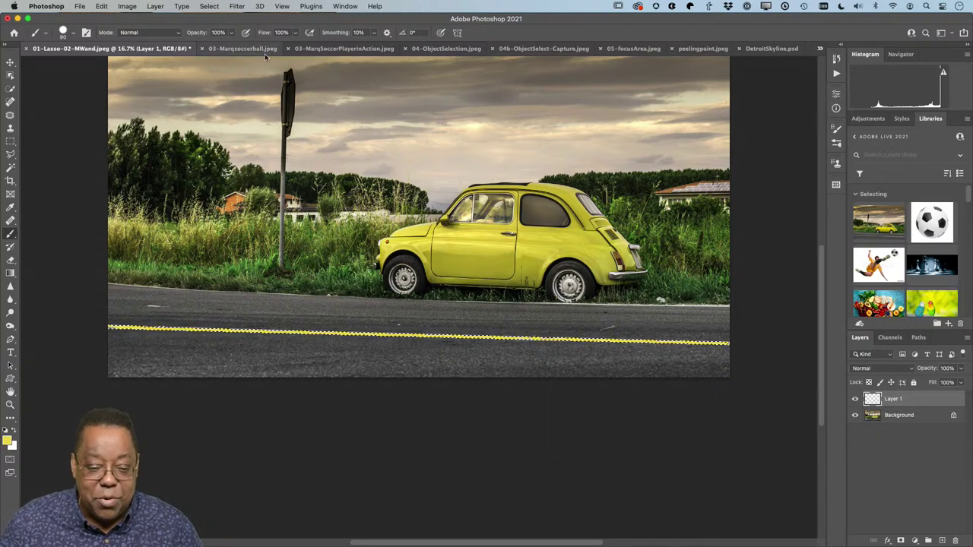
click(213, 6)
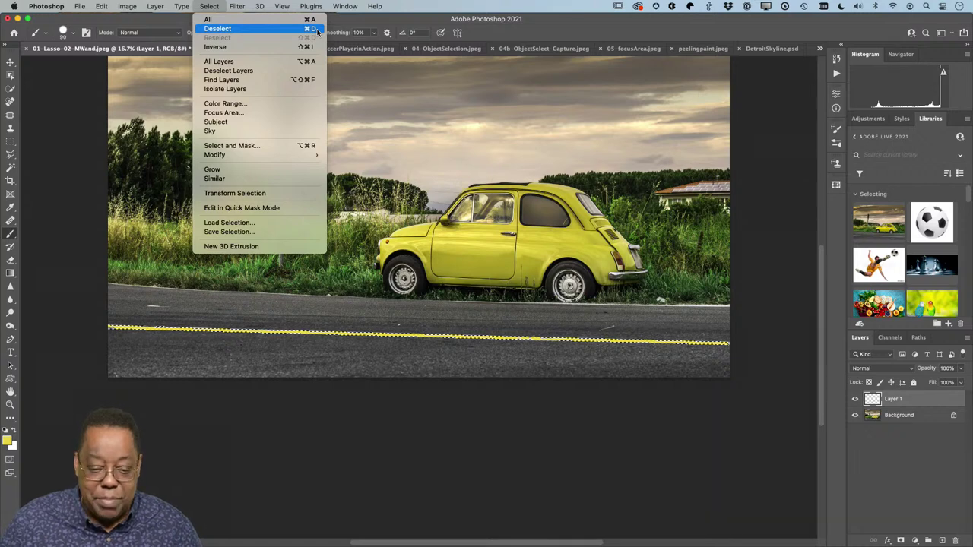
Deselect the yellow line and raise the brush size to about 700 pixels.
click(276, 4)
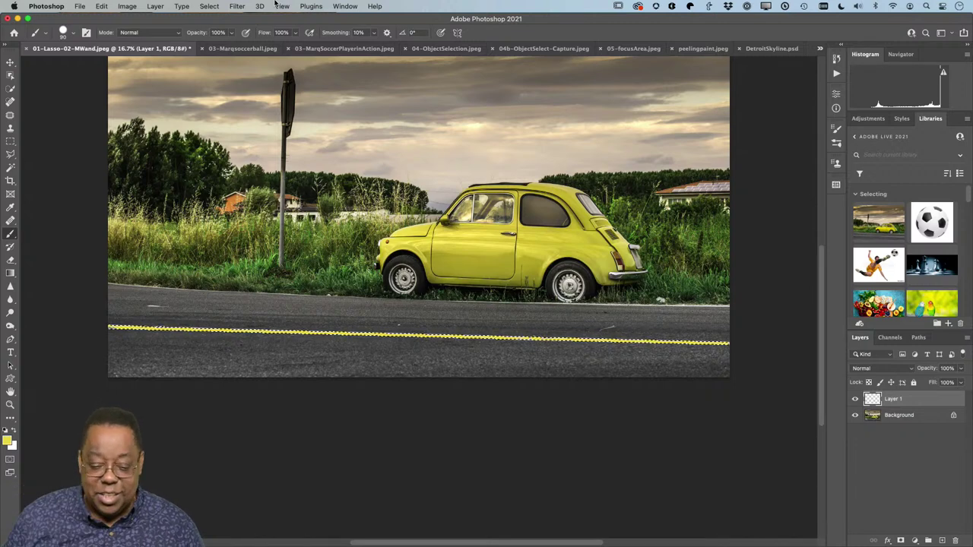
scroll(373, 164, up, 5)
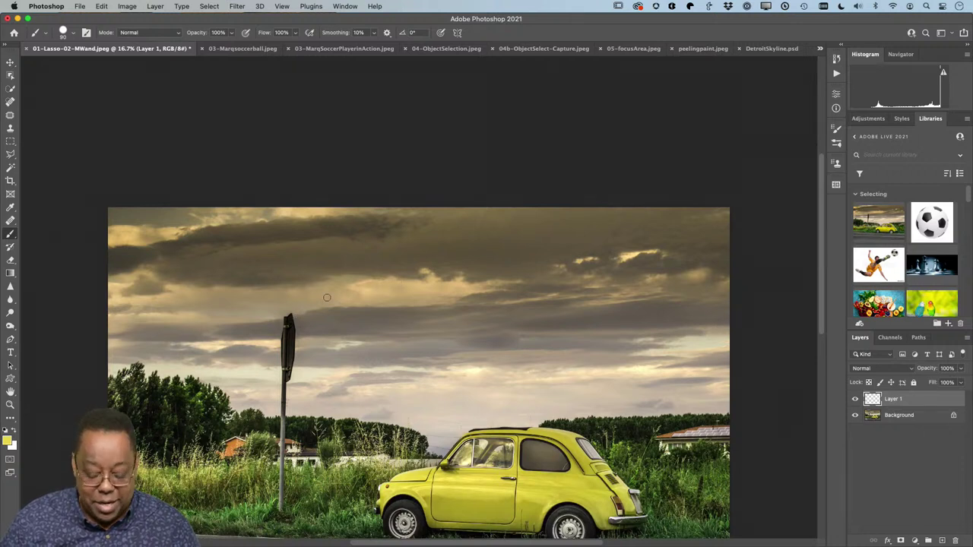
key(bracketright)
key(bracketright)
key(bracketright)
key(bracketright)
key(bracketright)
key(bracketright)
key(bracketright)
key(bracketright)
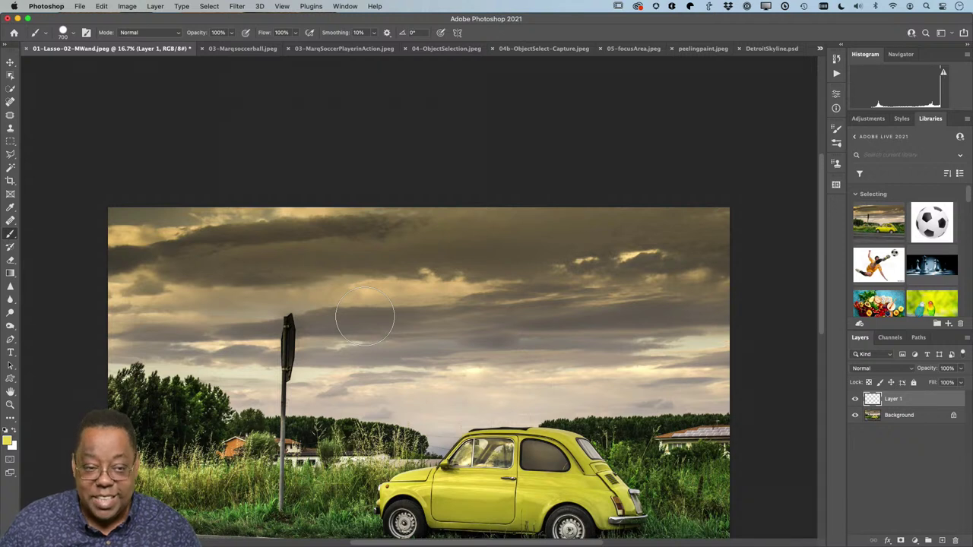
Paint a trial yellow stroke across the sky, then undo it.
drag(411, 283, 333, 324)
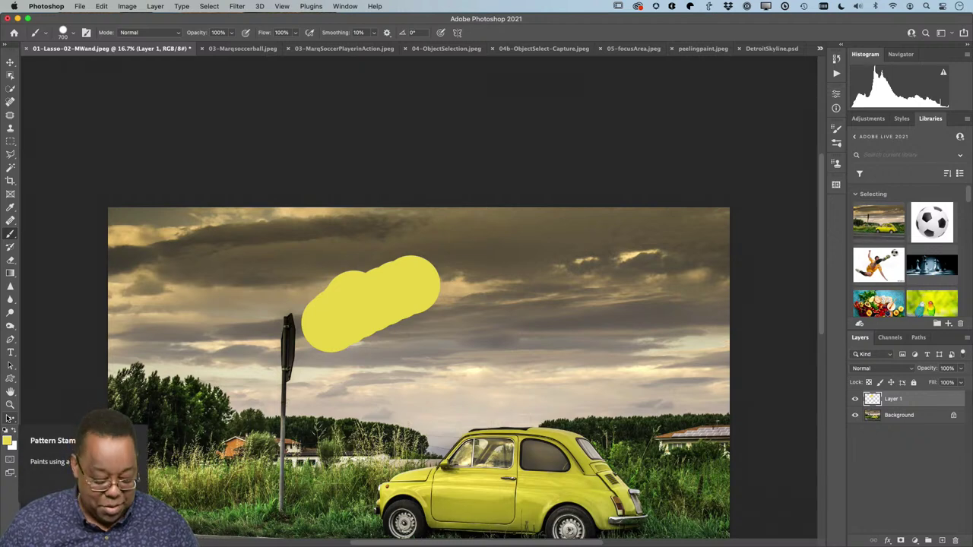
key(super+z)
scroll(345, 419, down, 5)
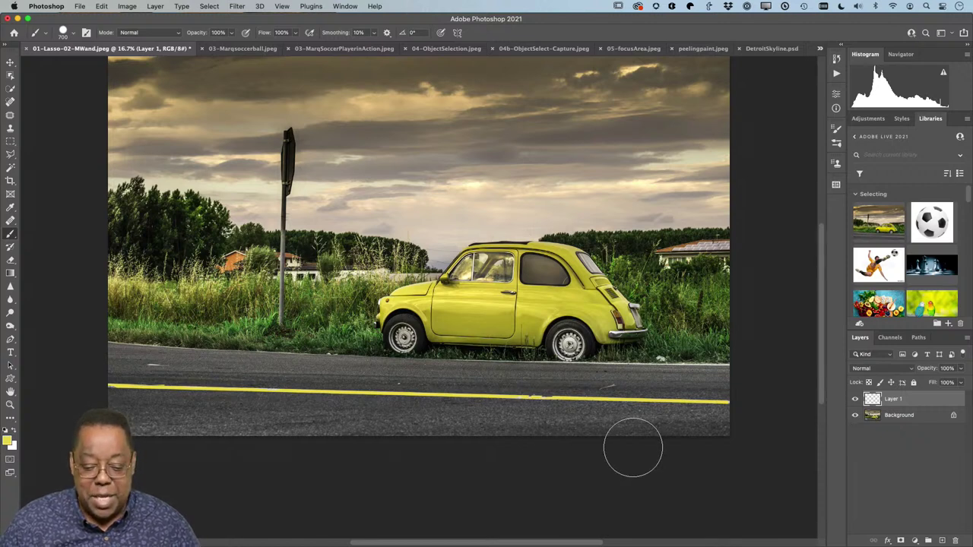
Leave Layer 1 hidden and make the Background layer the active one.
click(855, 400)
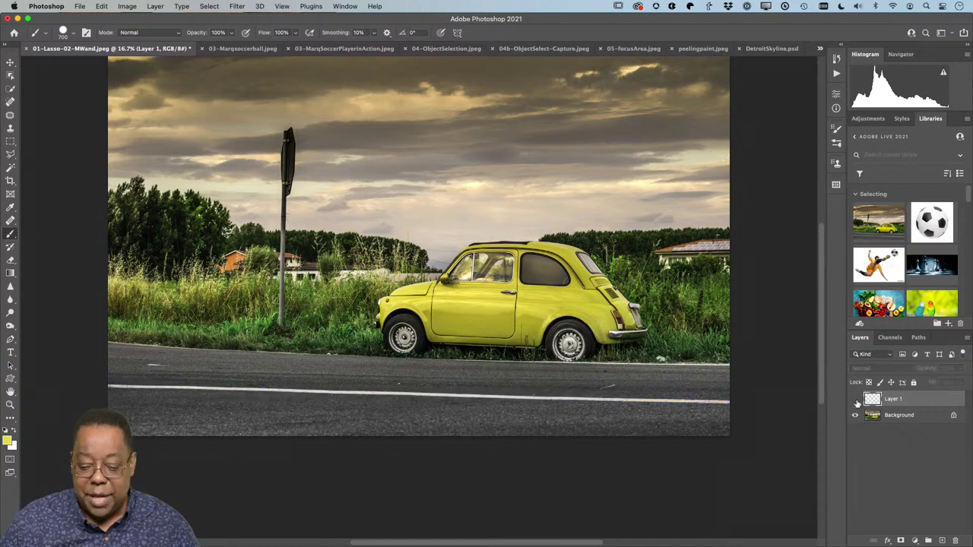
click(855, 400)
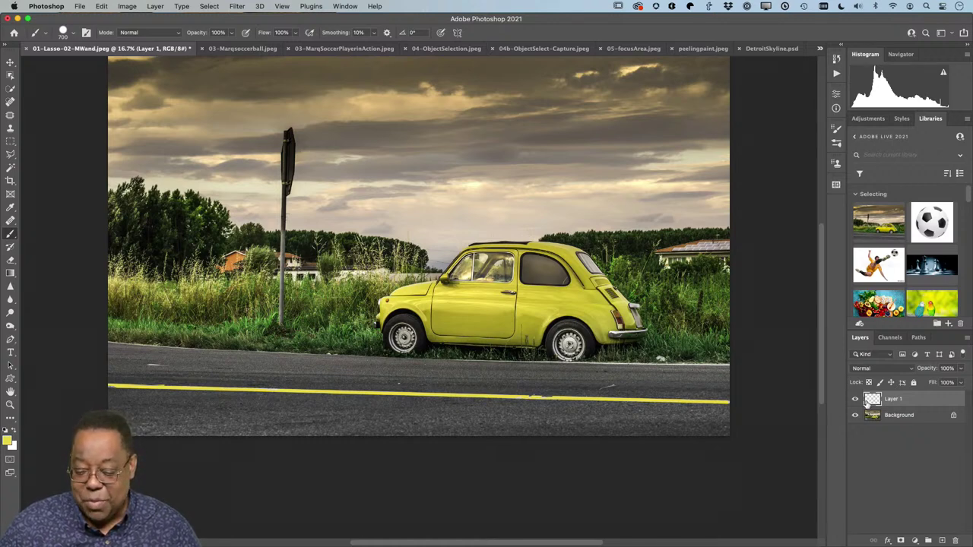
click(855, 400)
click(875, 417)
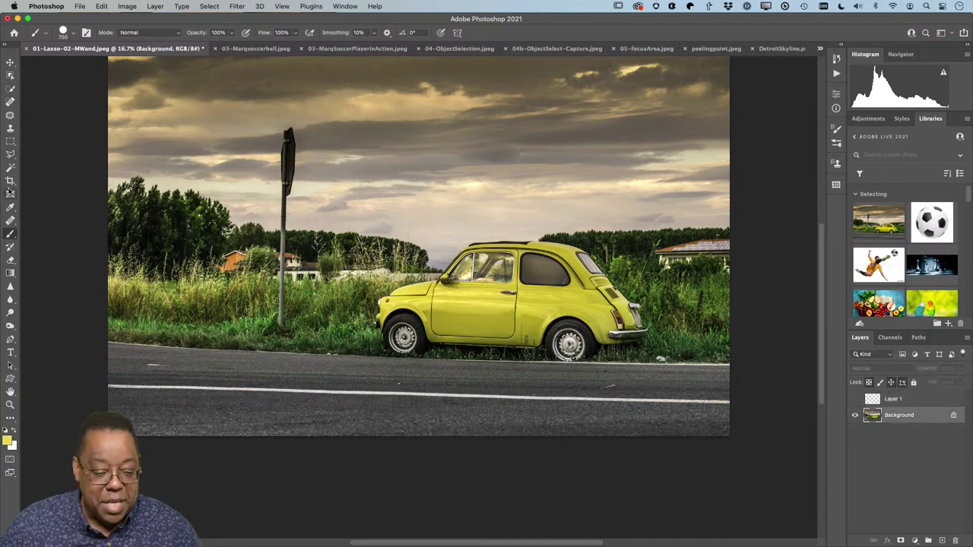
Switch to the Magnetic Lasso and zoom in to 33.3% near the road sign.
click(10, 155)
click(11, 155)
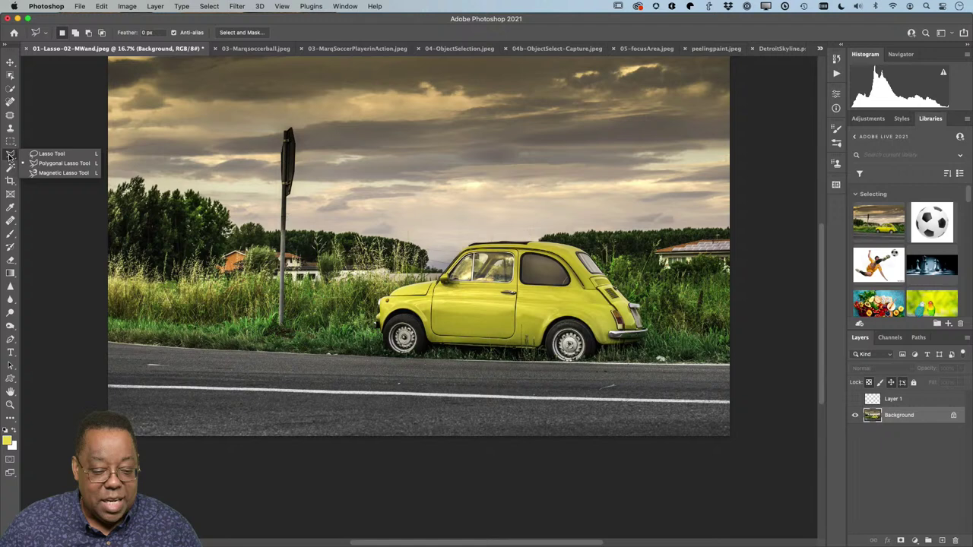
click(61, 173)
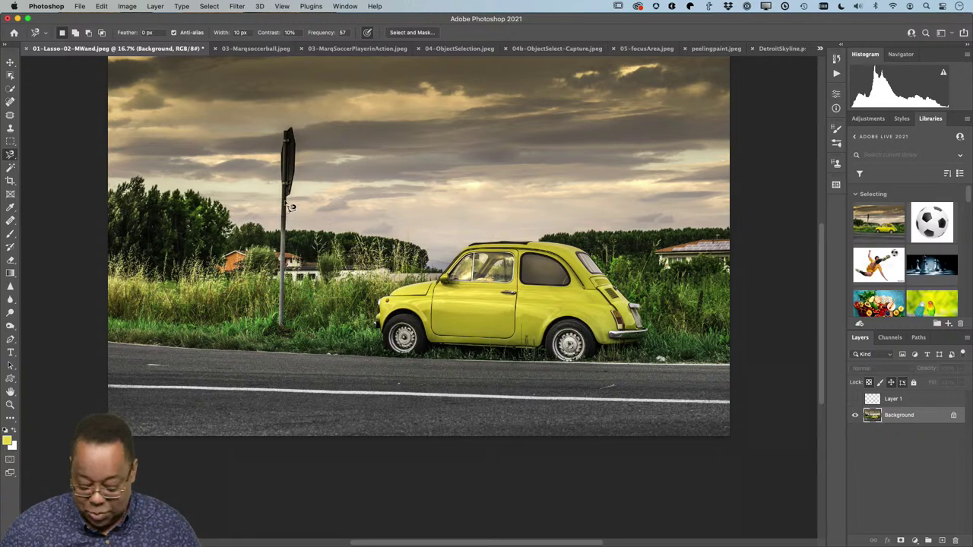
key(super+equal)
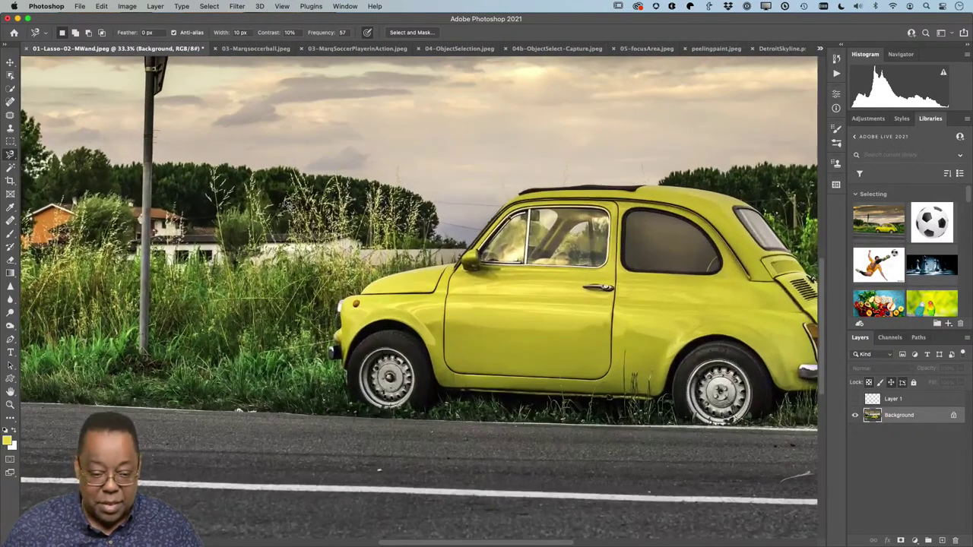
scroll(289, 205, up, 5)
scroll(314, 206, left, 2)
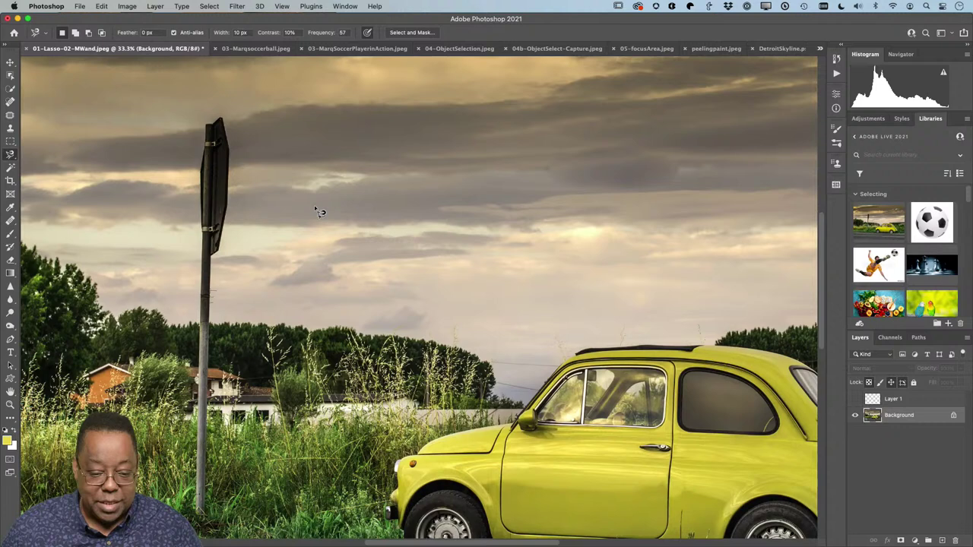
Trace a magnetic selection around the road sign, then deselect and fit the image on screen.
click(214, 258)
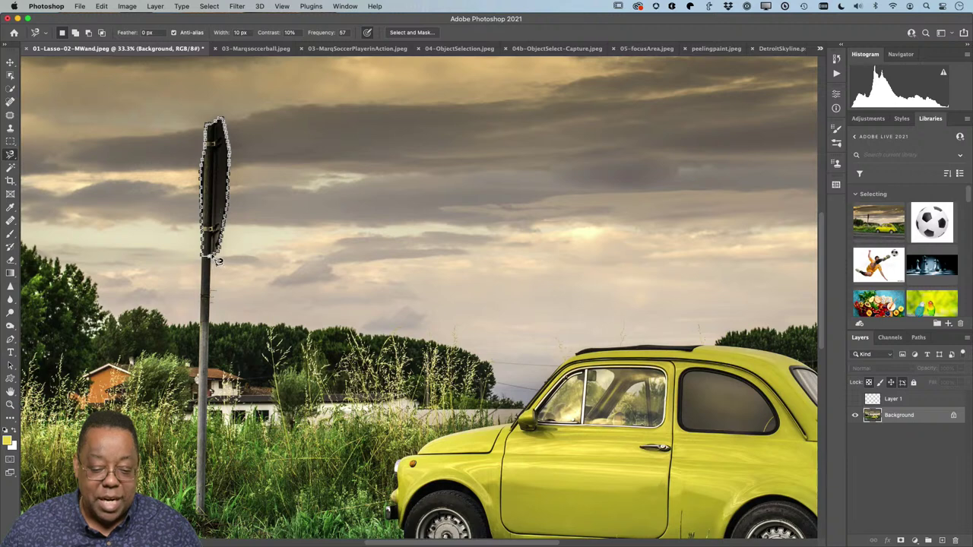
double_click(217, 261)
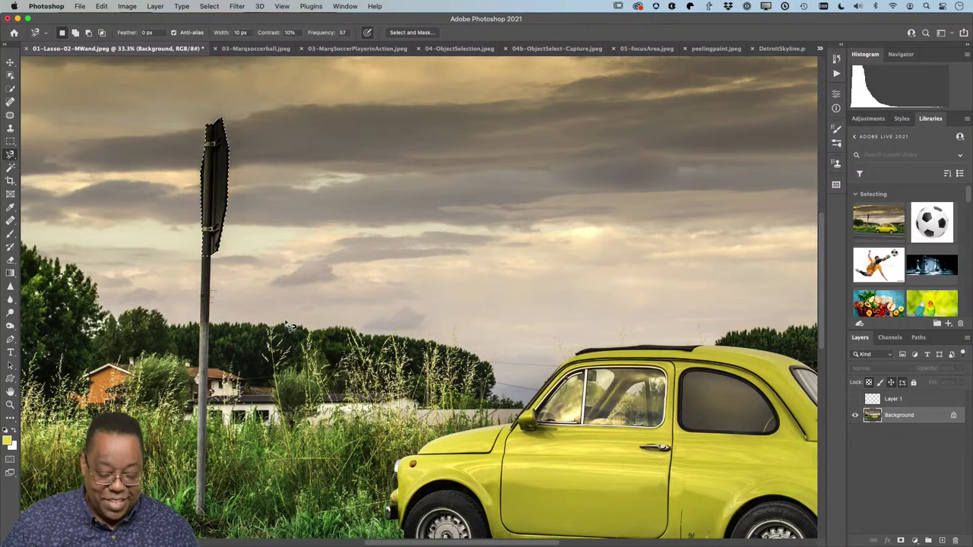
key(super+d)
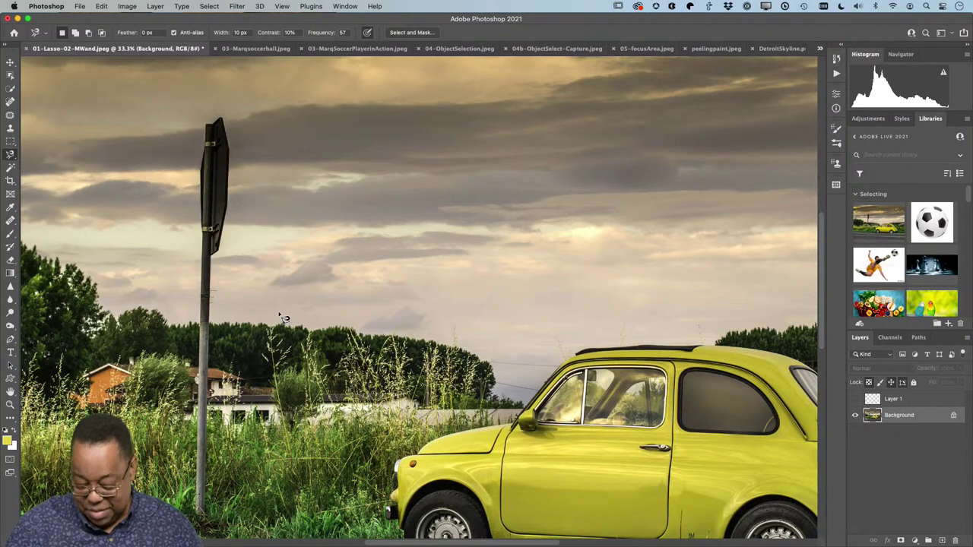
key(super+0)
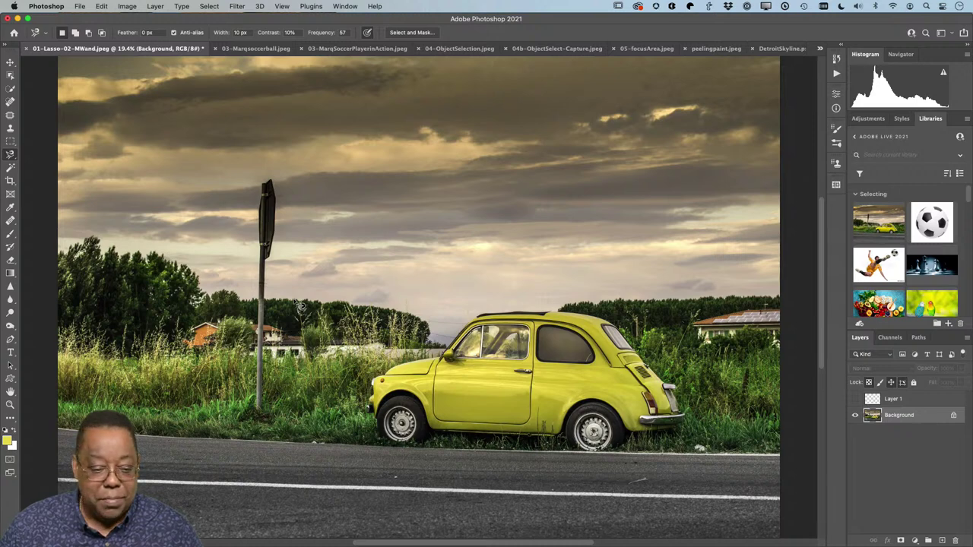
Pick the Magic Wand and click the yellow car door to select it by colour.
click(11, 168)
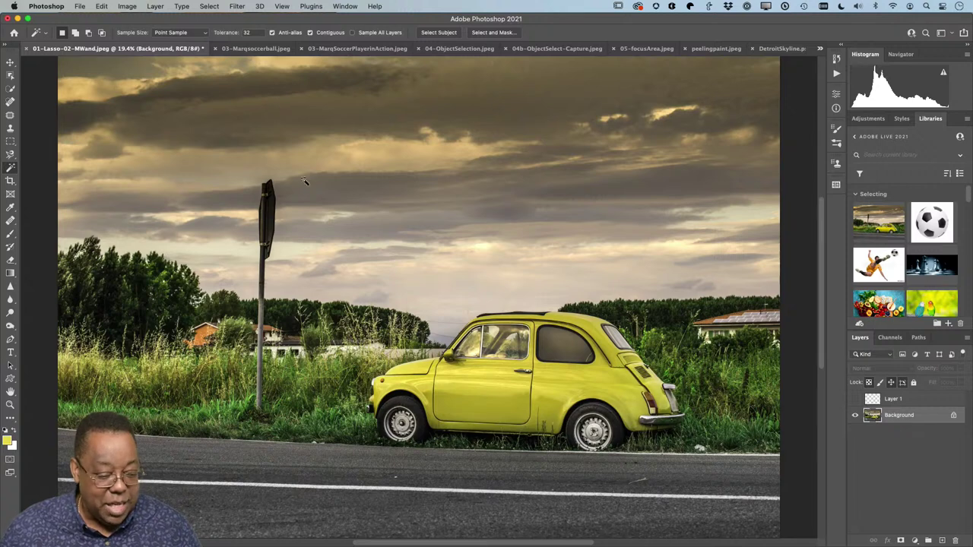
click(481, 390)
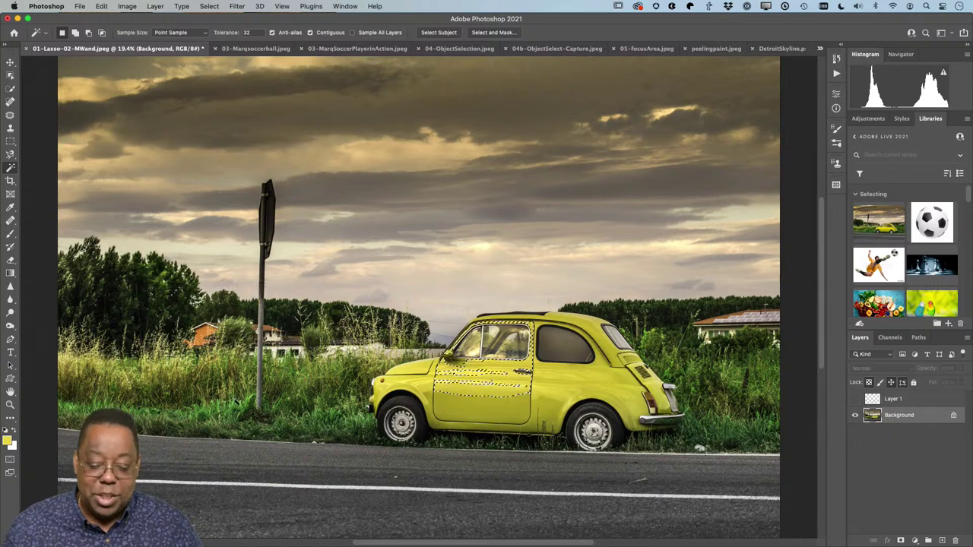
Combine the yellow car's lower door panel and window area into one Magic Wand selection.
click(509, 417)
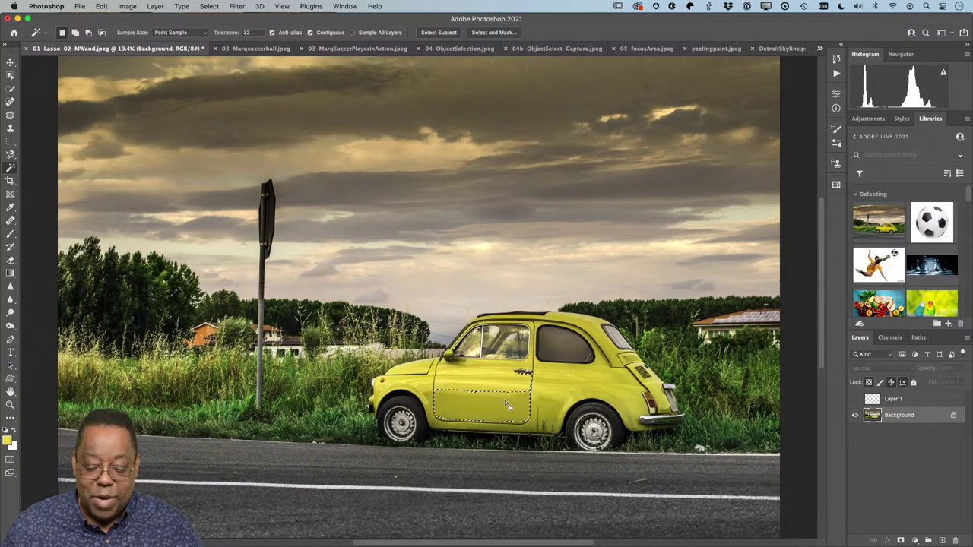
click(501, 397)
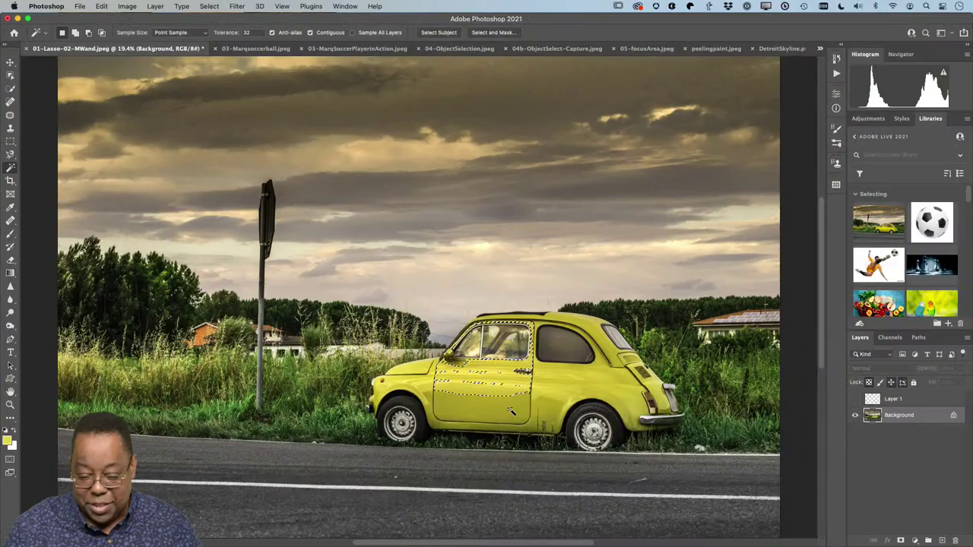
shift+click(512, 410)
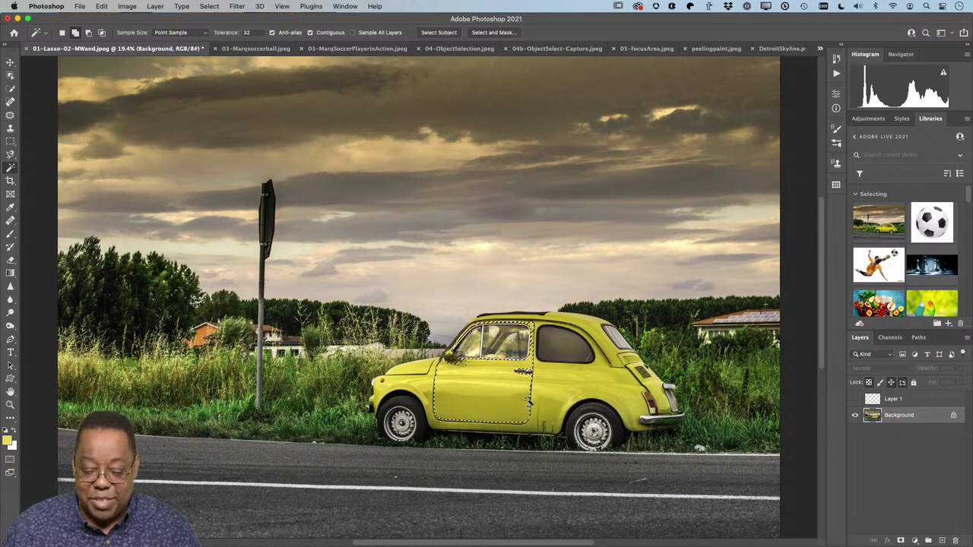
key(shift)
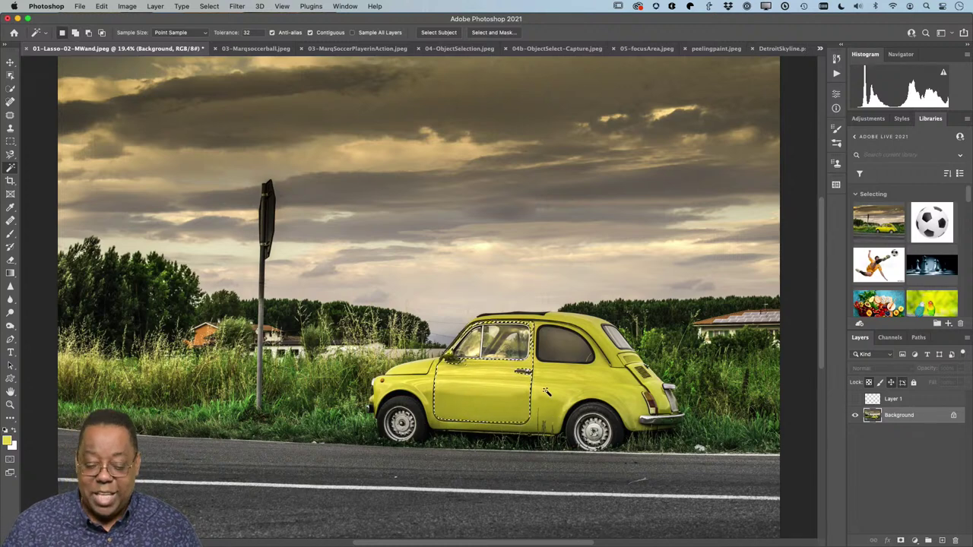
Set tolerance to 50 and add the car's body, lower fender, hood and rear vents to the selection.
click(244, 32)
text(50)
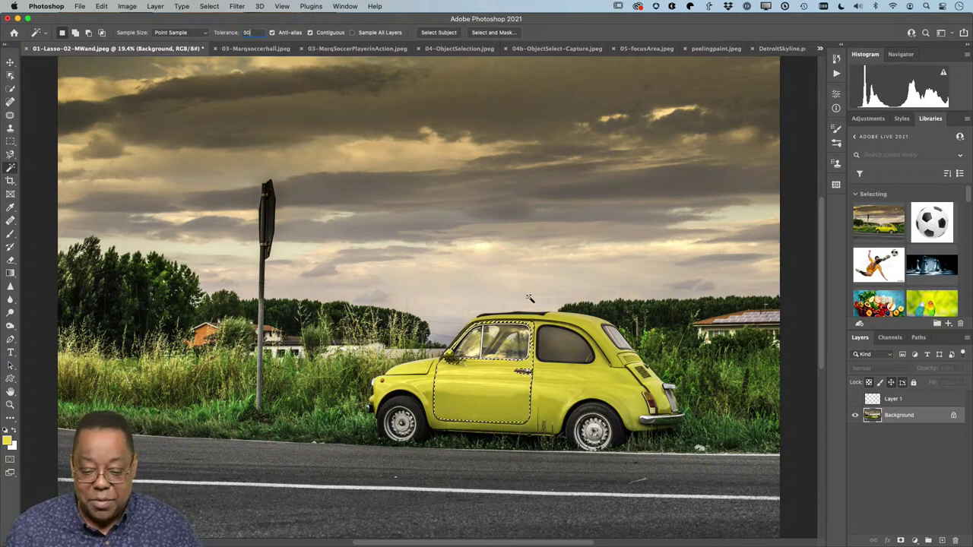
key(shift)
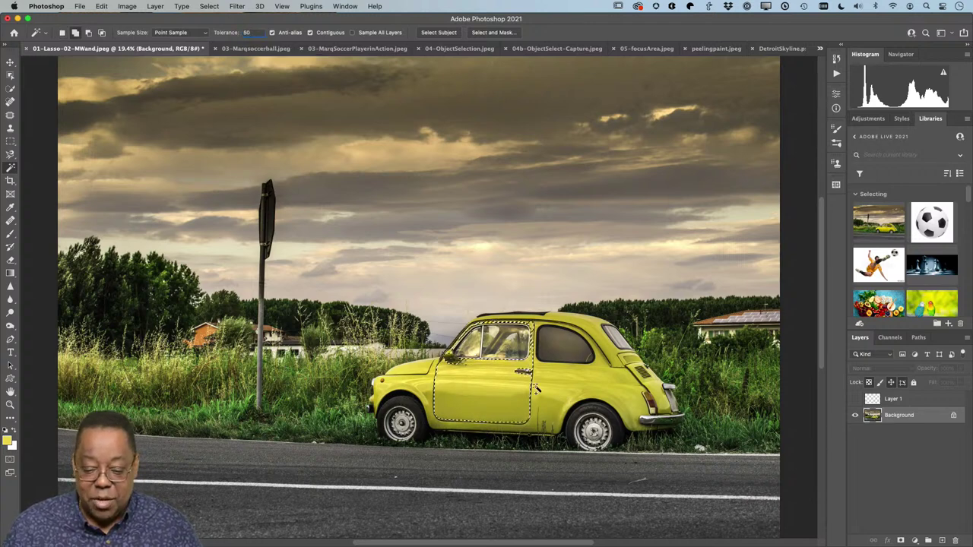
shift+click(559, 390)
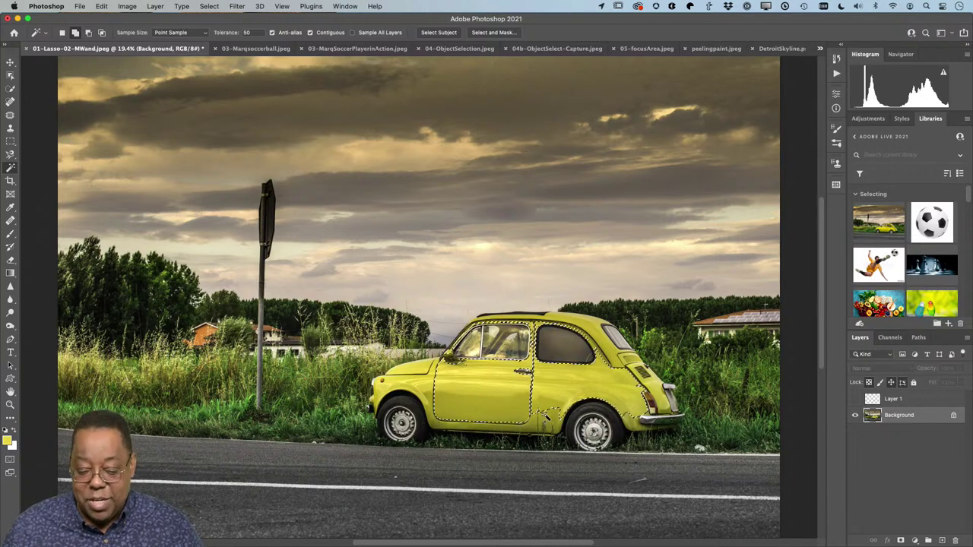
click(532, 429)
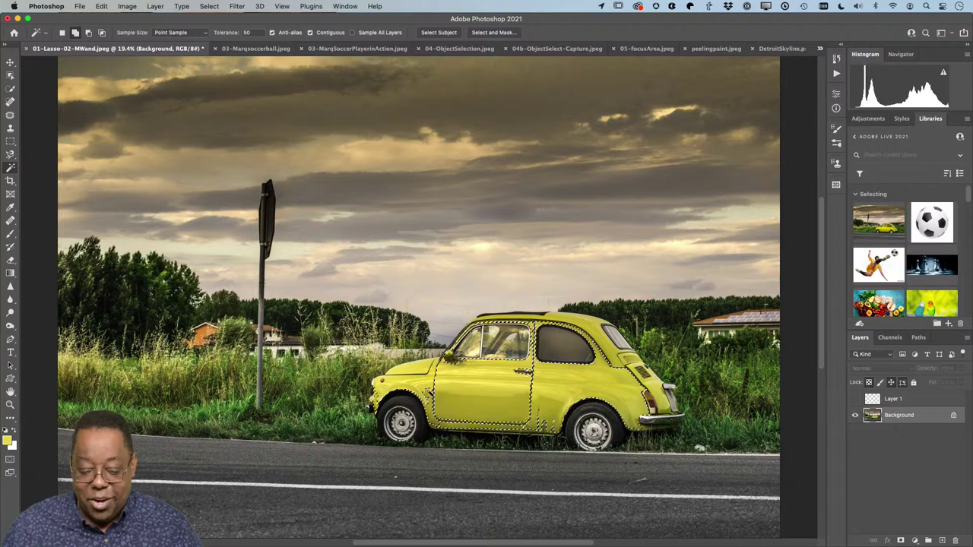
click(425, 388)
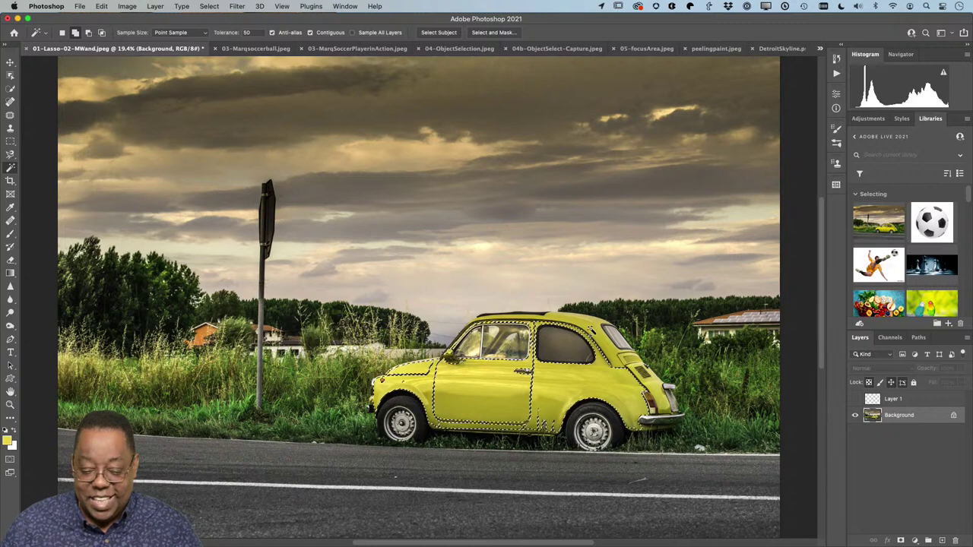
click(645, 395)
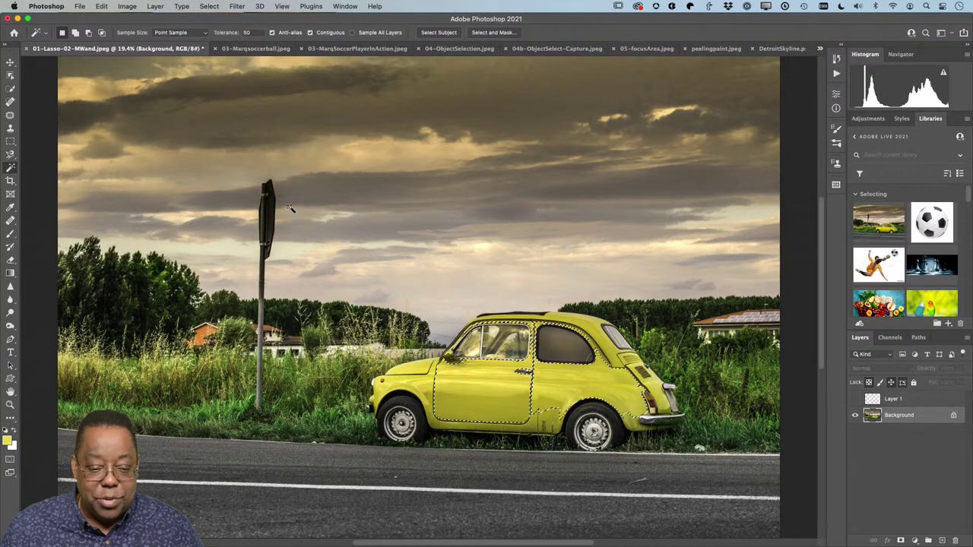
Try Select > Similar on the car selection, then undo it.
click(214, 8)
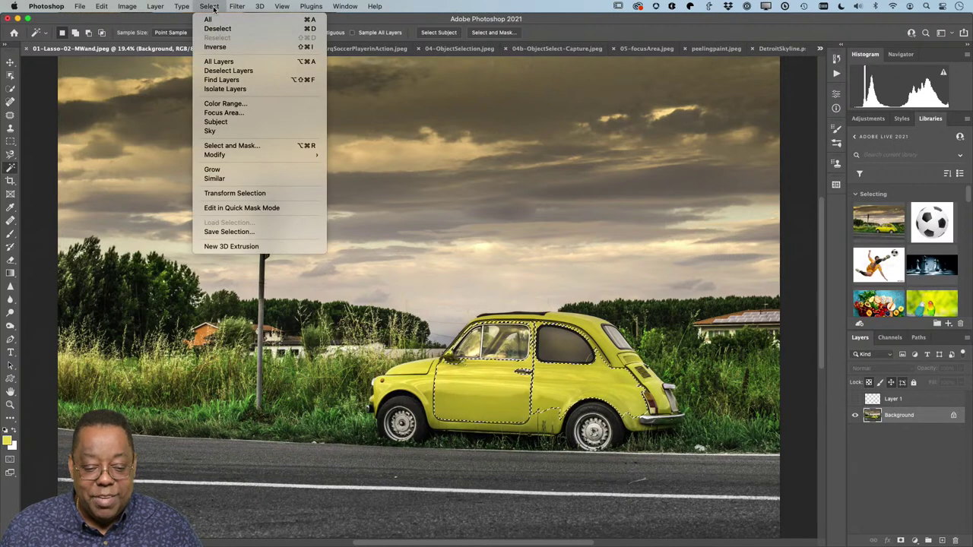
click(285, 179)
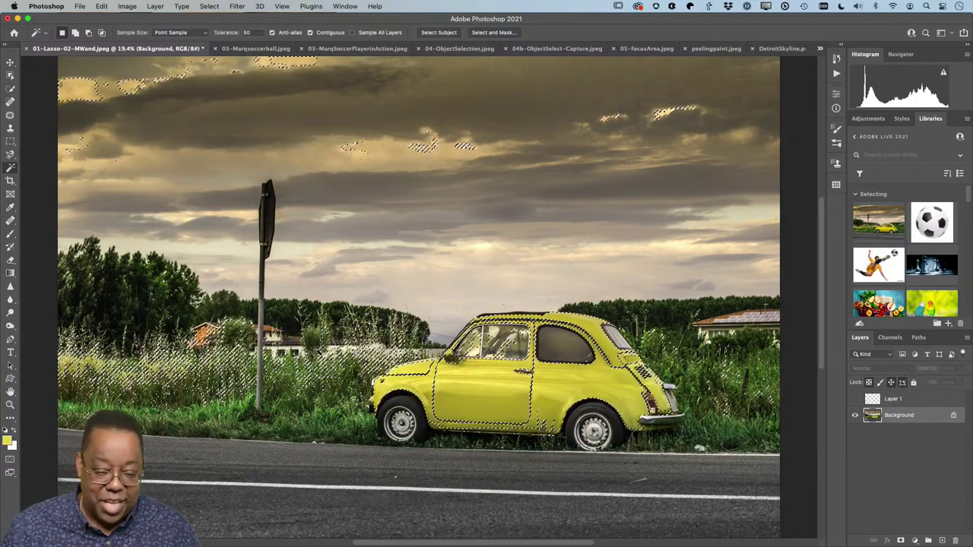
key(super+z)
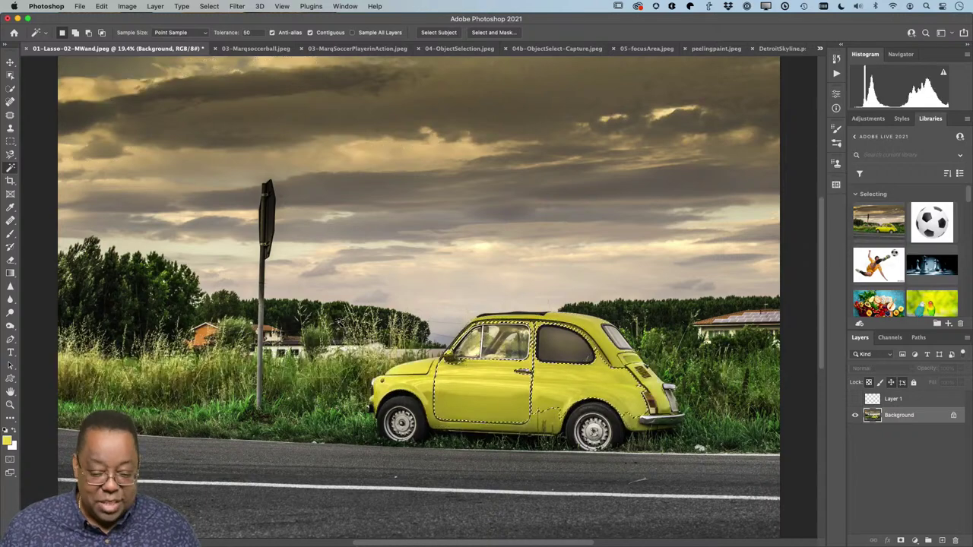
Apply Select > Grow four times so the selection covers the whole car.
click(212, 6)
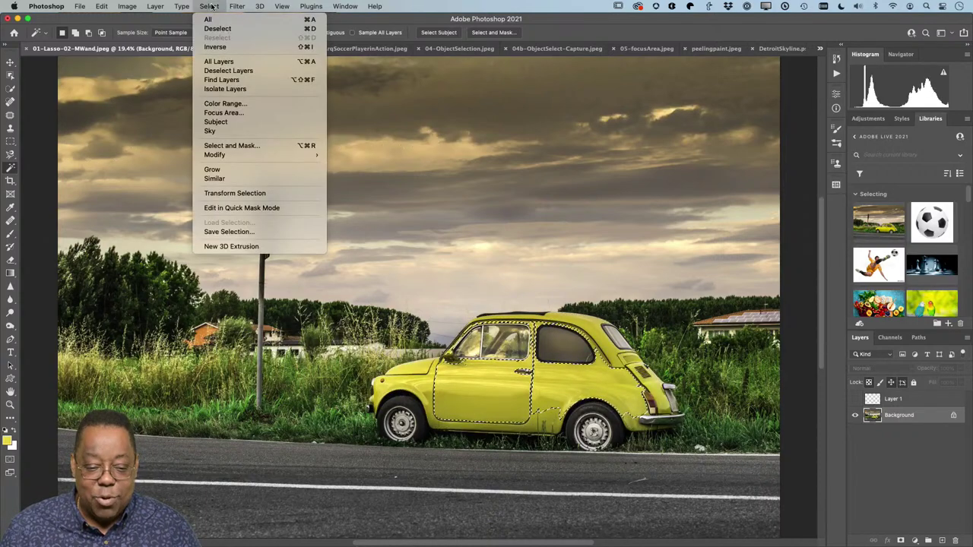
mouse_move(225, 4)
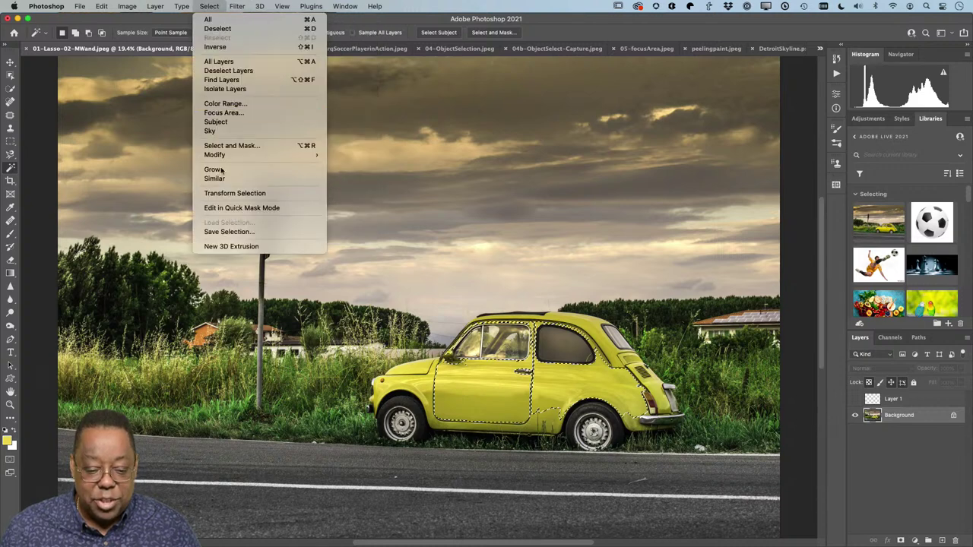
click(214, 171)
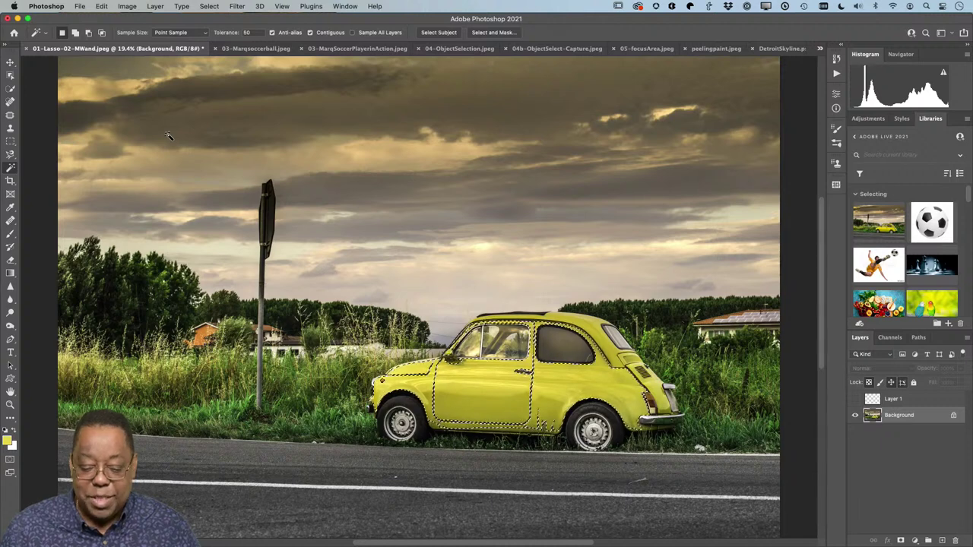
click(206, 7)
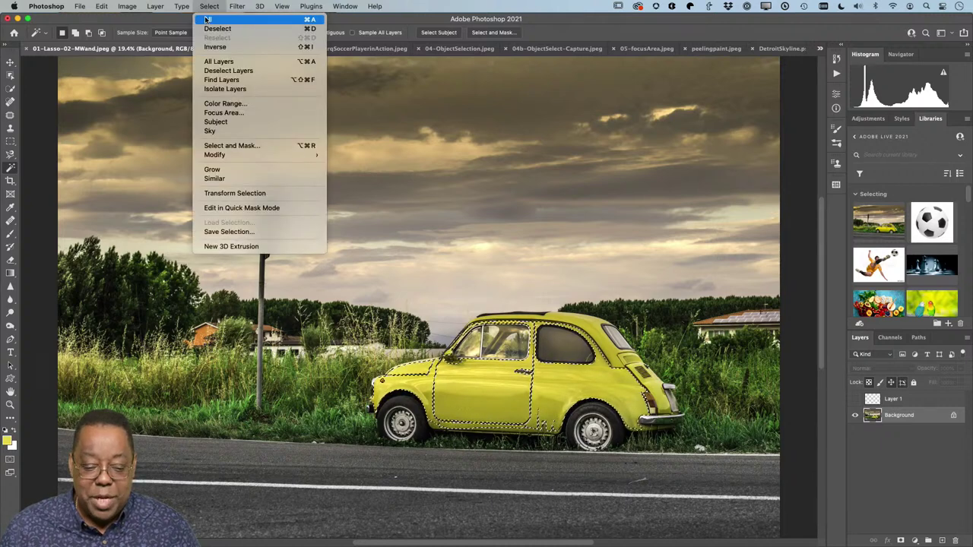
click(218, 172)
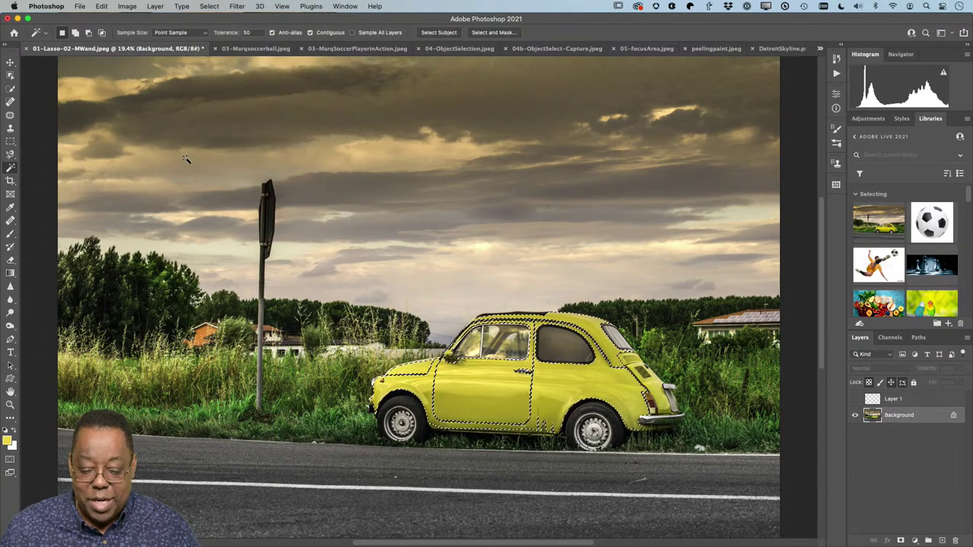
click(210, 6)
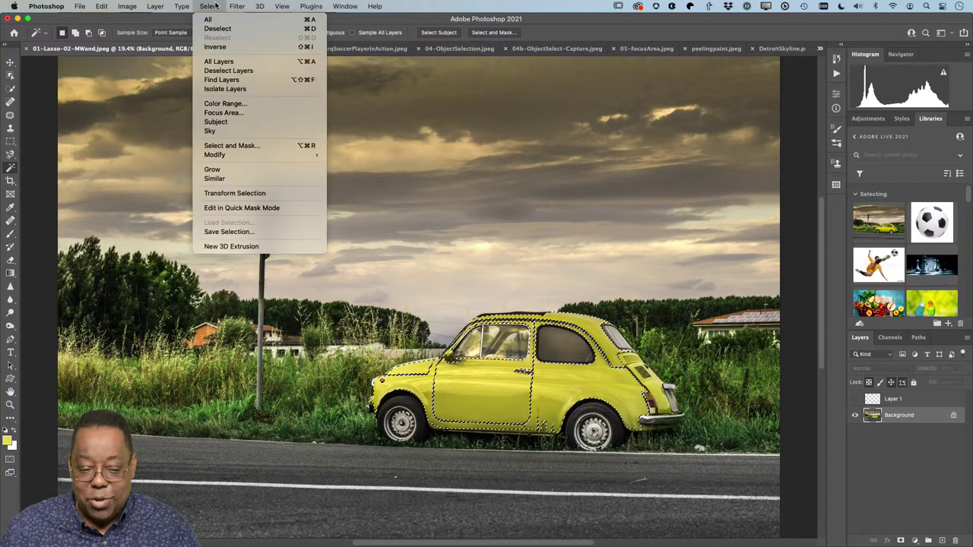
click(217, 171)
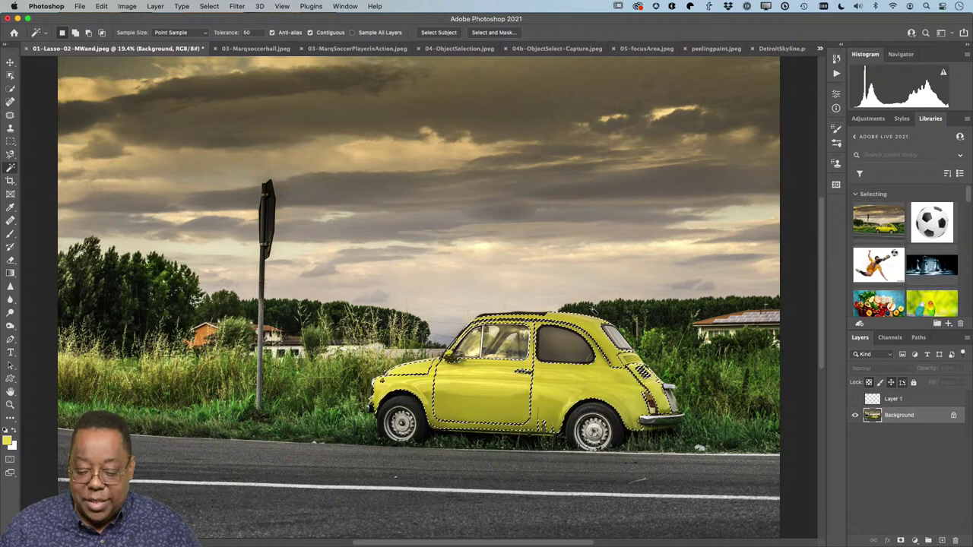
click(216, 6)
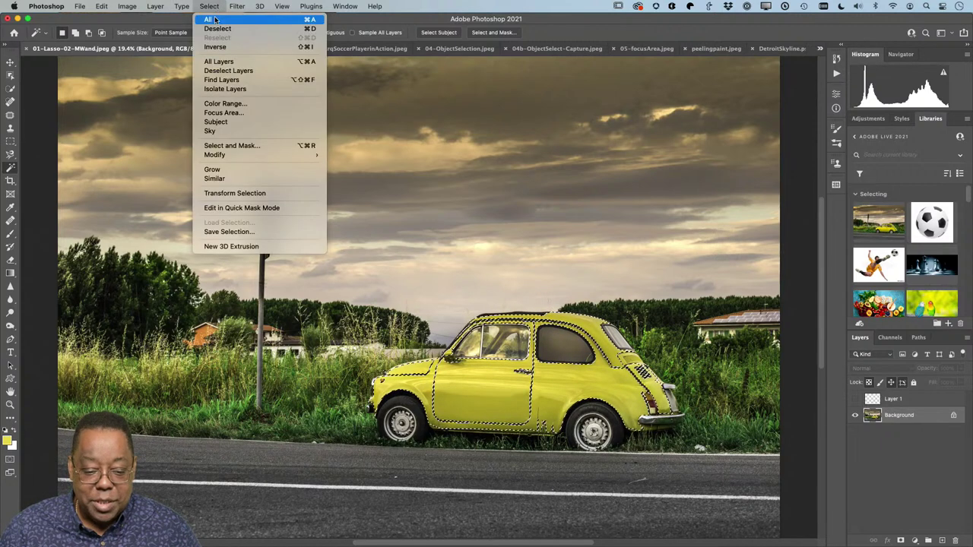
click(227, 171)
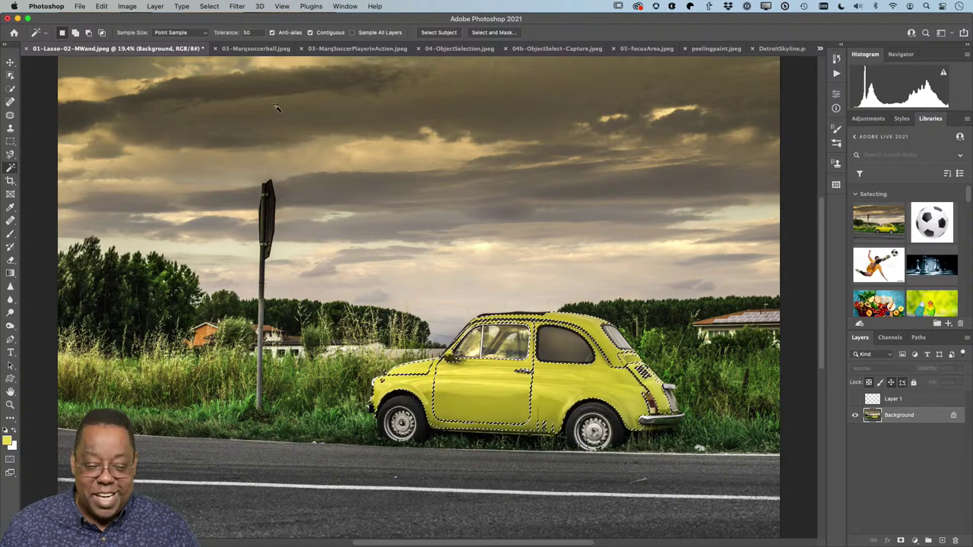
scroll(206, 84, down, 1)
click(100, 6)
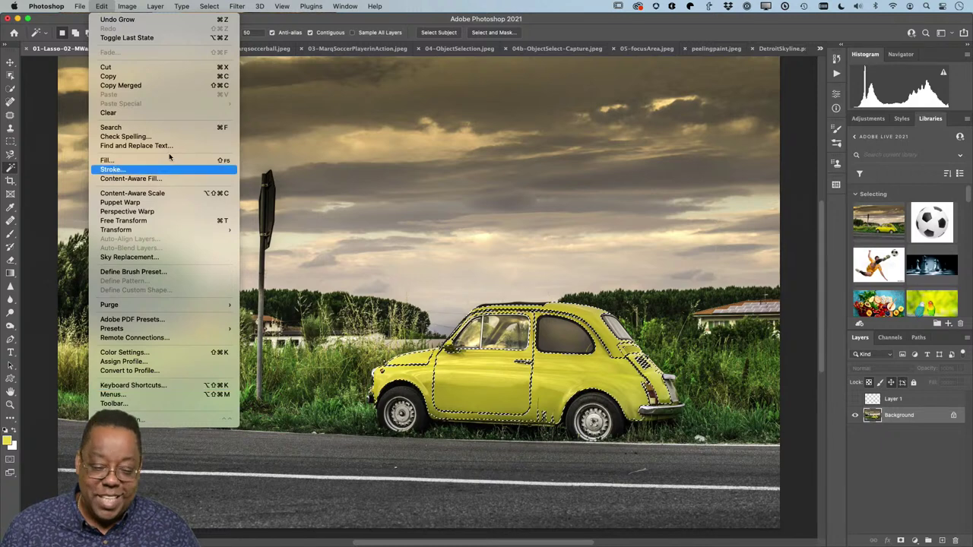
click(147, 6)
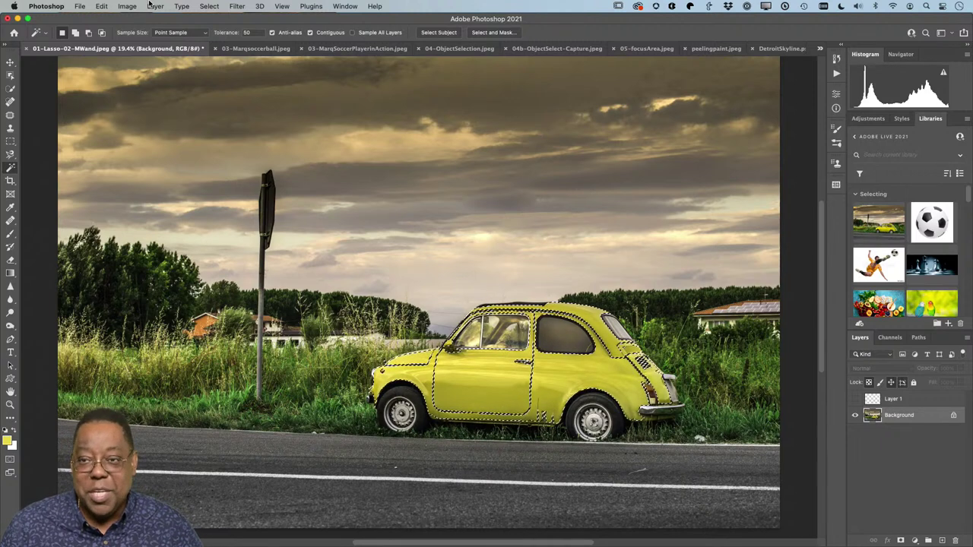
Add a Hue/Saturation adjustment layer masked to the car with Hue at -131, turning it purple.
click(901, 542)
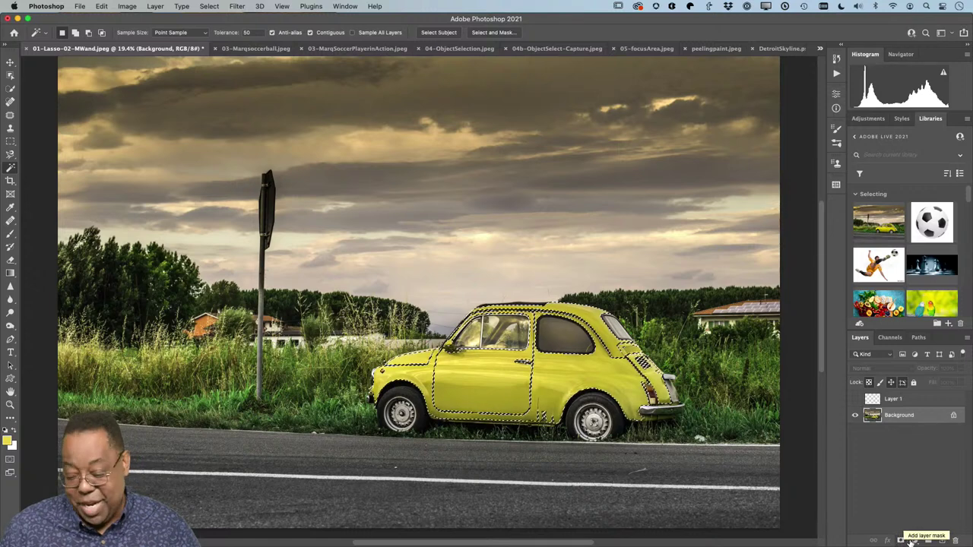
click(914, 541)
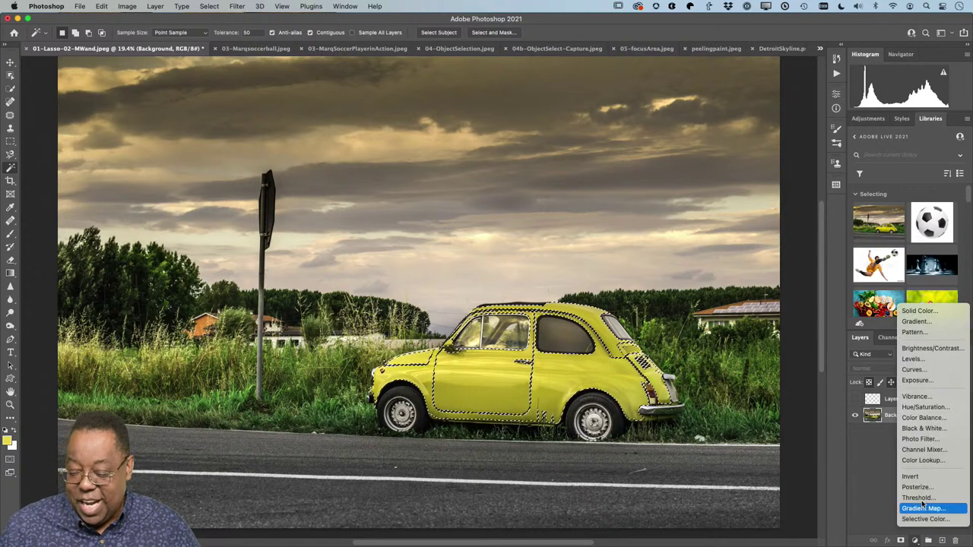
click(925, 406)
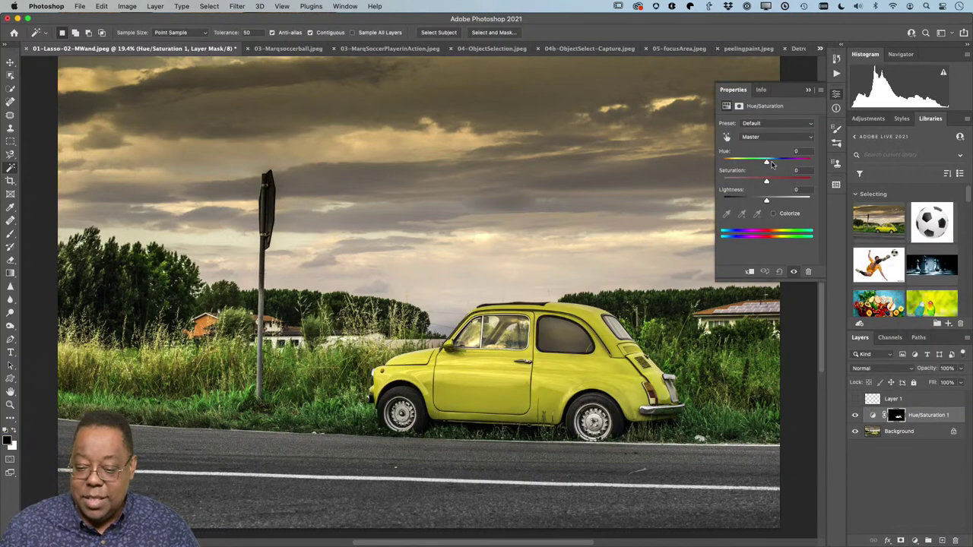
drag(766, 163, 732, 176)
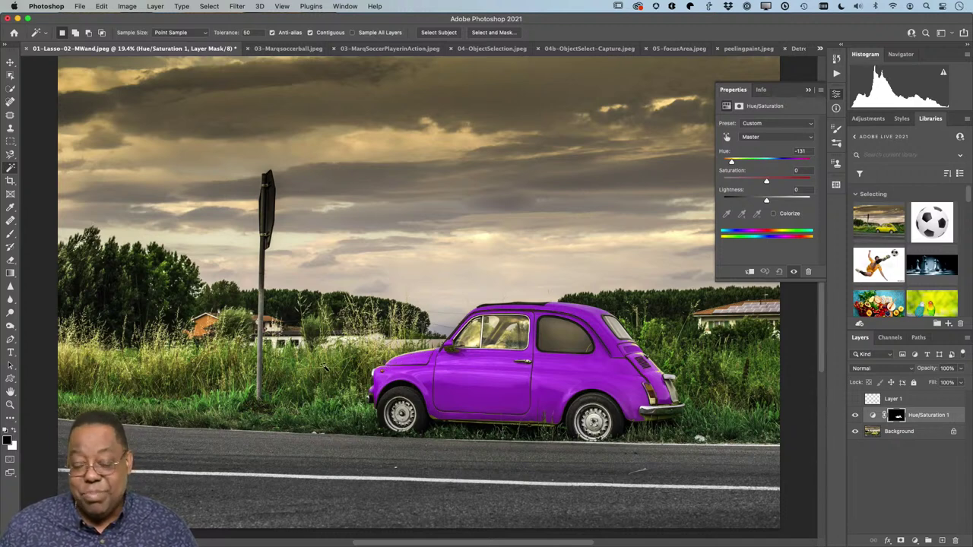
click(810, 91)
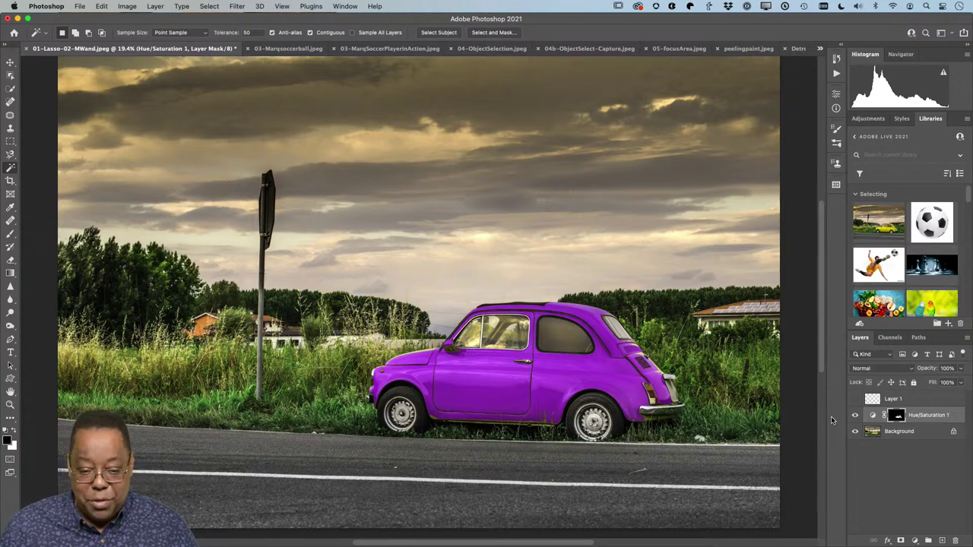
Switch to the 03-Marqsoccerball.jpeg image and pick the Polygonal Lasso Tool.
click(292, 49)
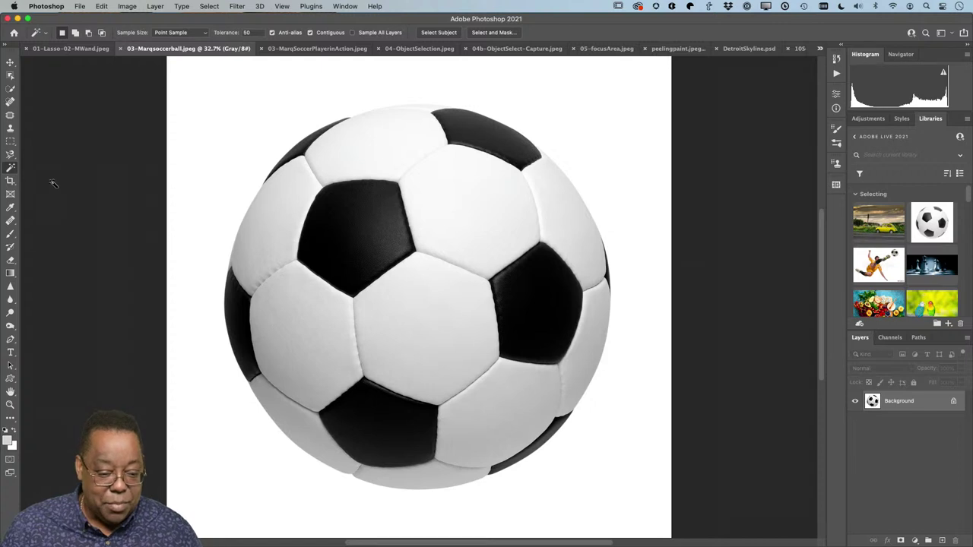
click(10, 158)
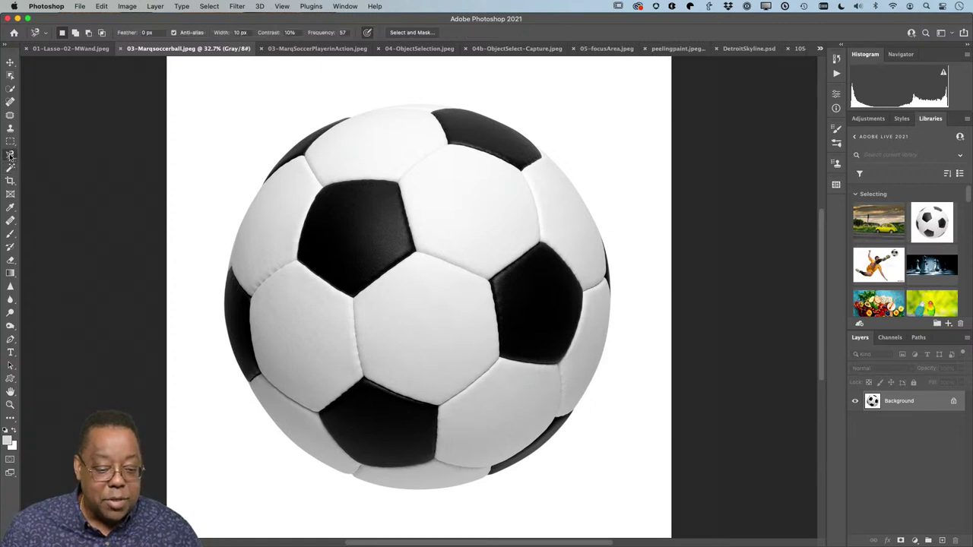
click(46, 163)
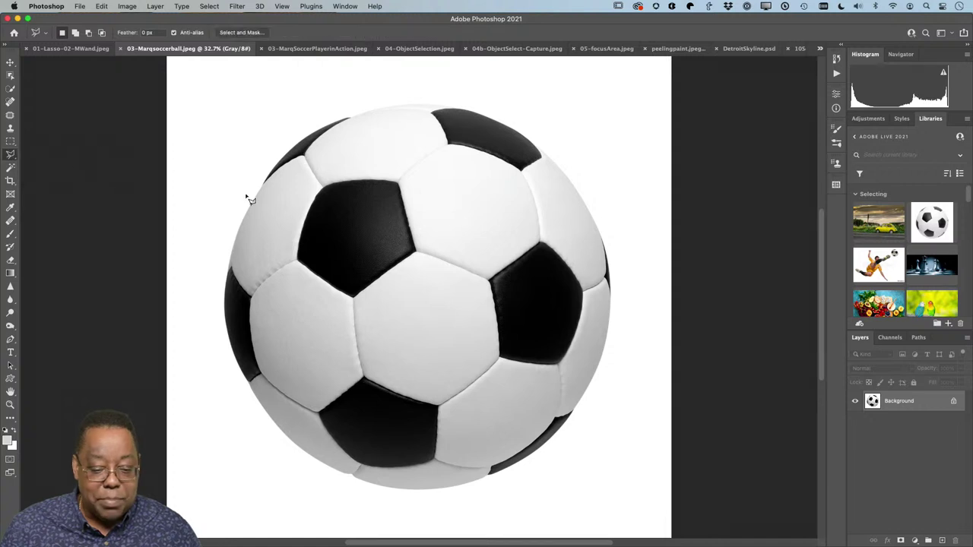
Outline the upper-left black pentagon corner by corner, then deselect it.
click(399, 183)
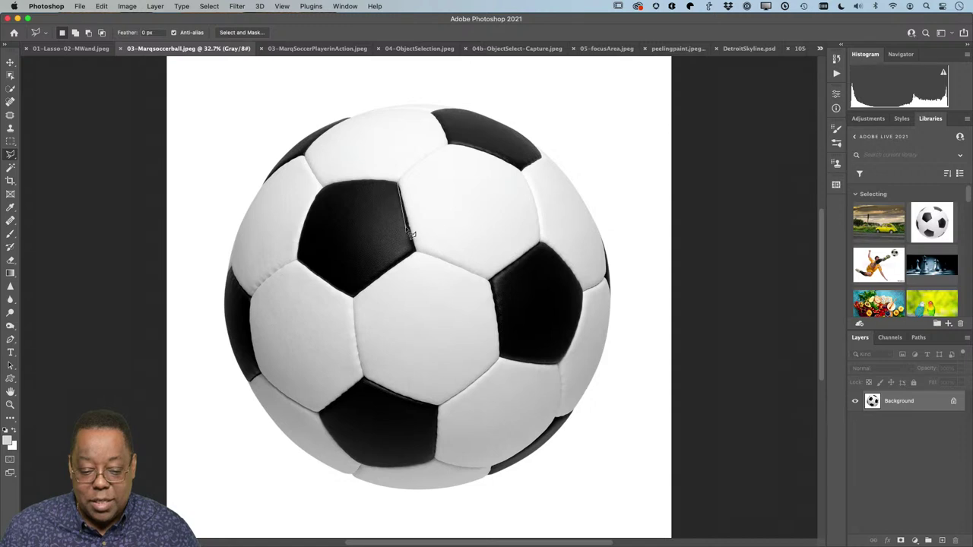
click(415, 251)
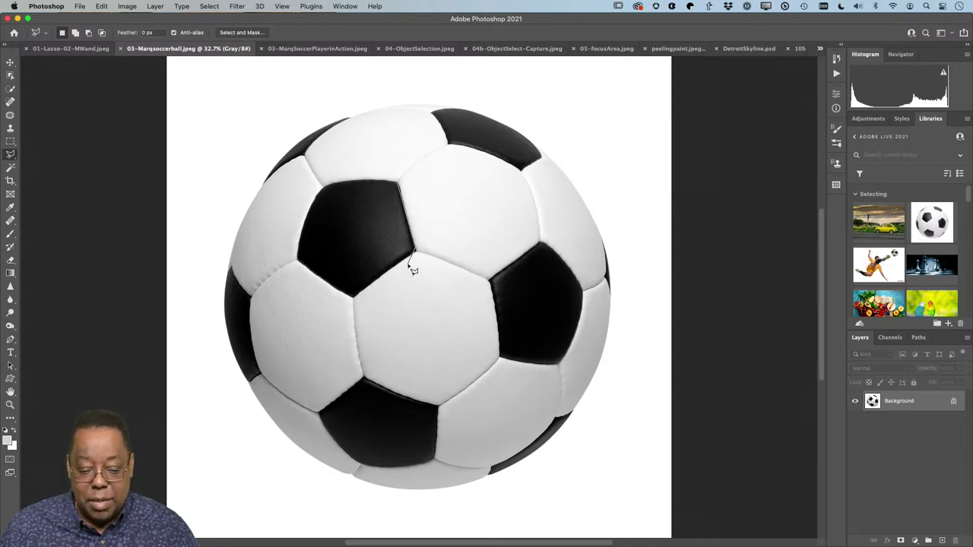
click(346, 298)
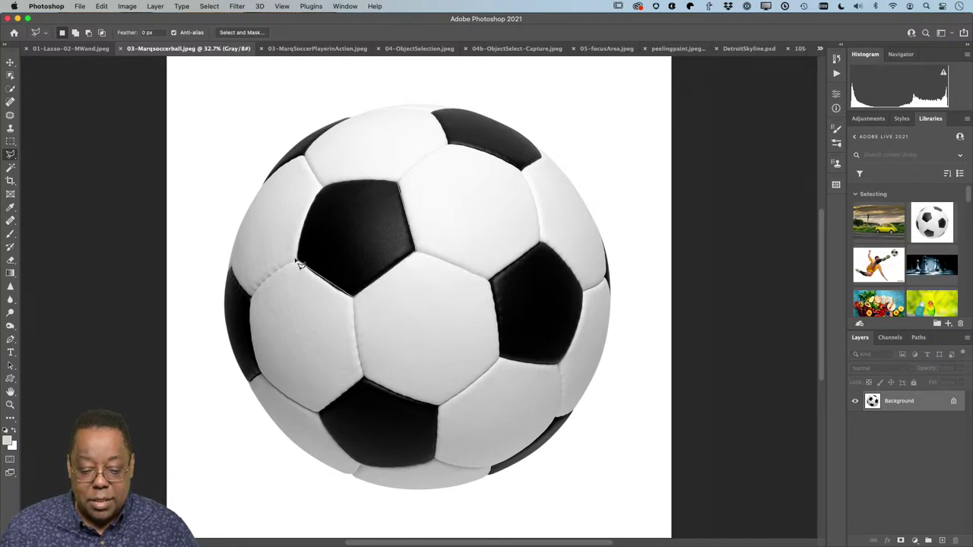
click(298, 261)
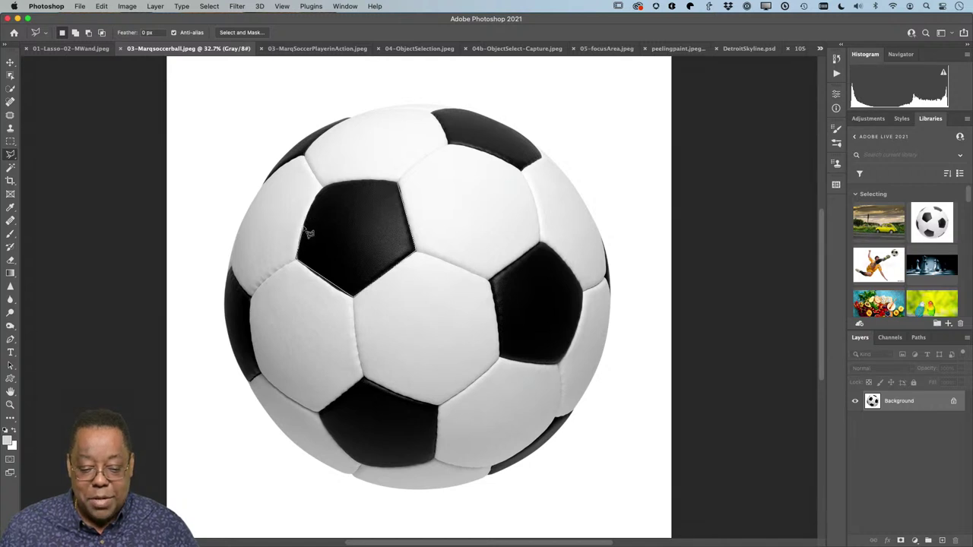
click(323, 184)
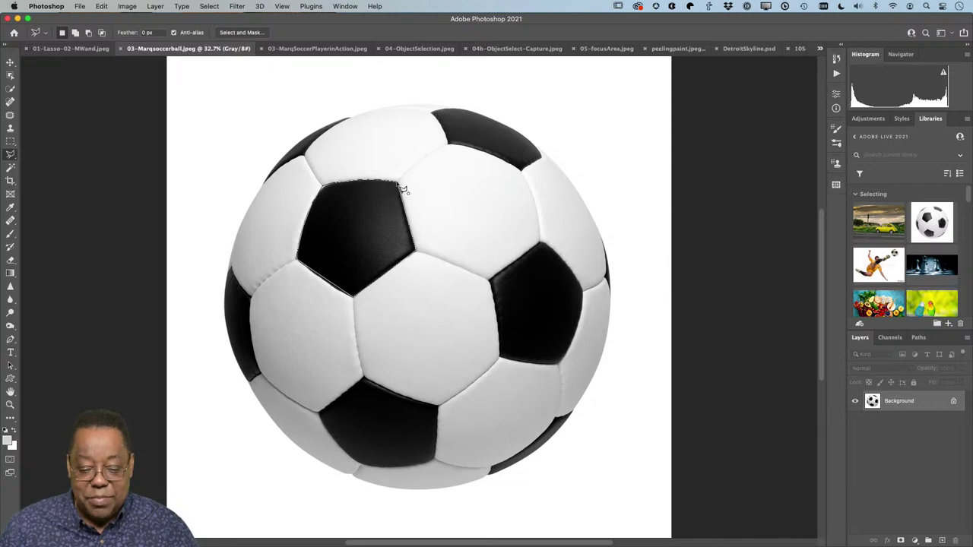
click(402, 187)
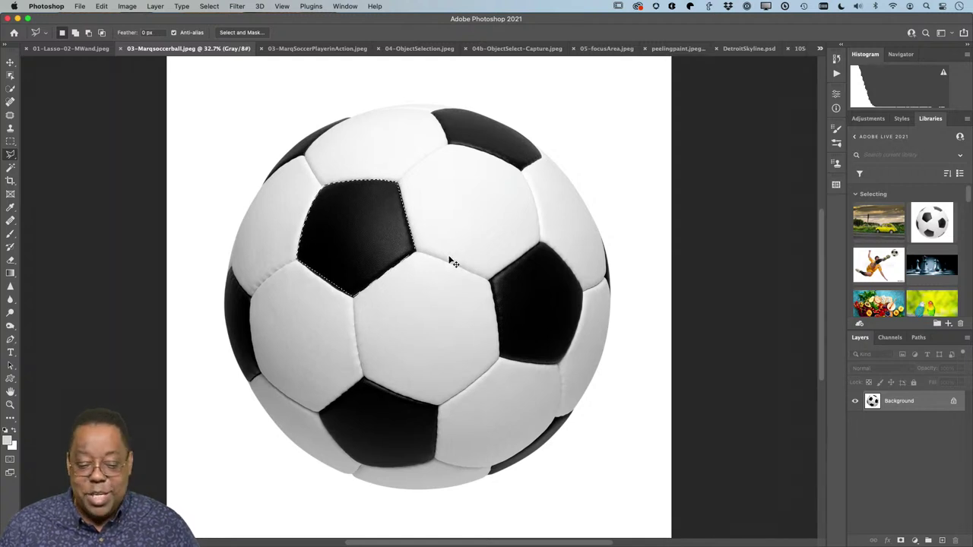
key(ctrl+d)
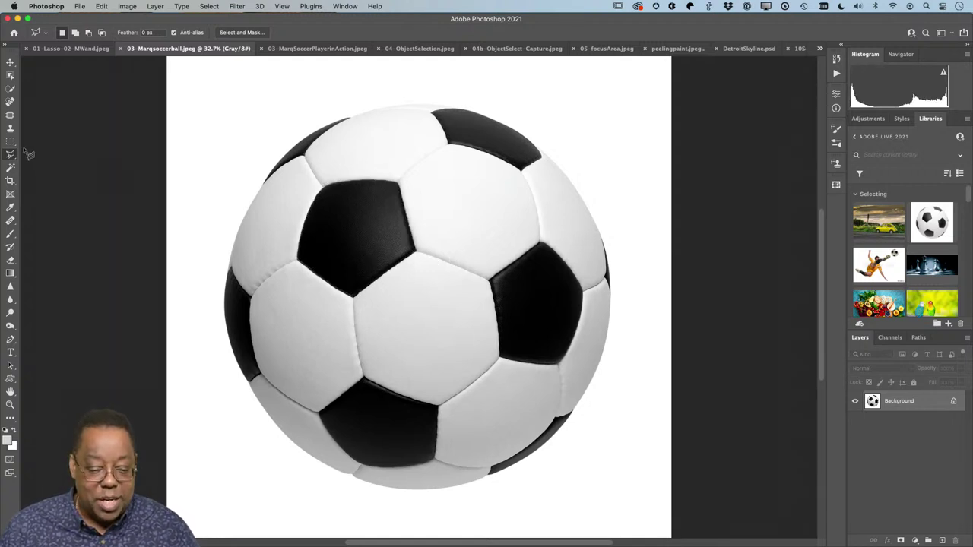
Select the upper-left black pentagon with one Magic Wand click, then deselect it.
click(10, 166)
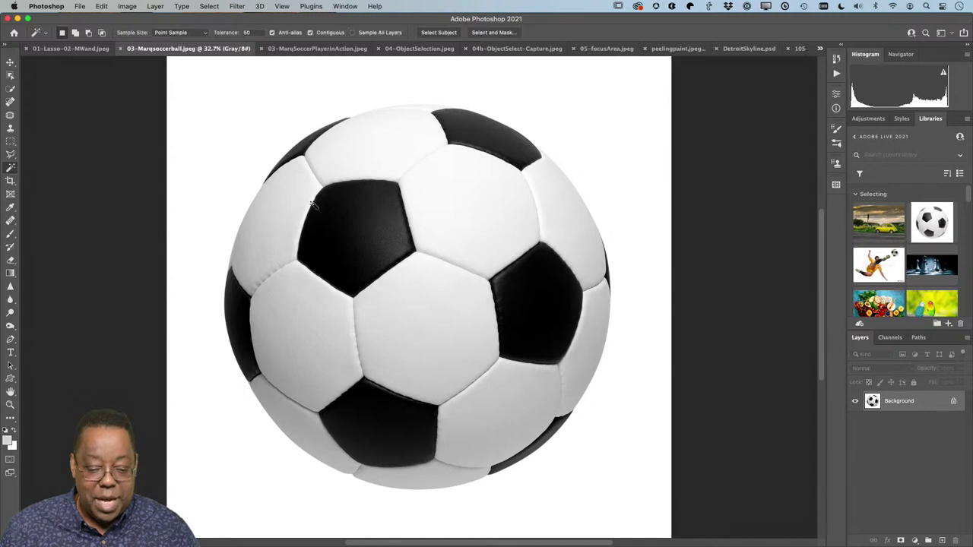
click(364, 232)
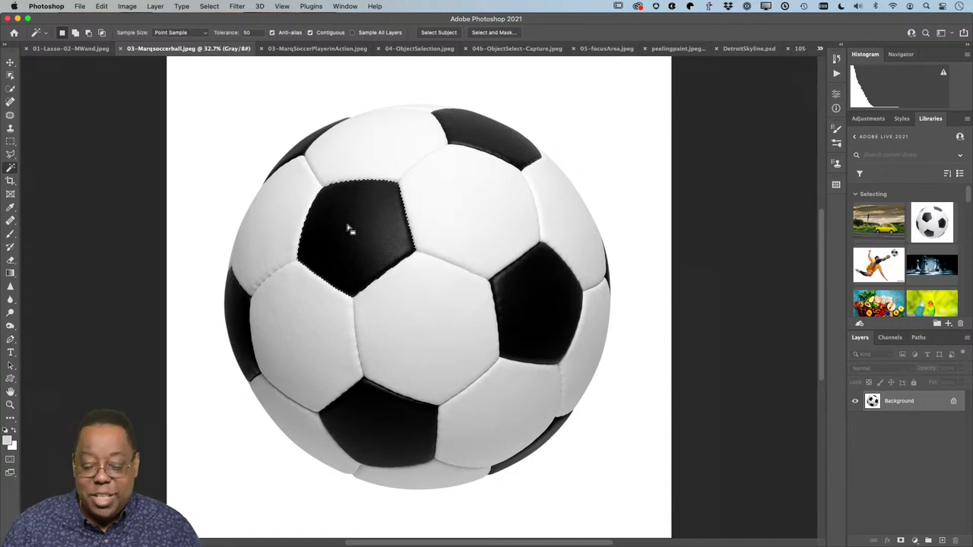
key(super+d)
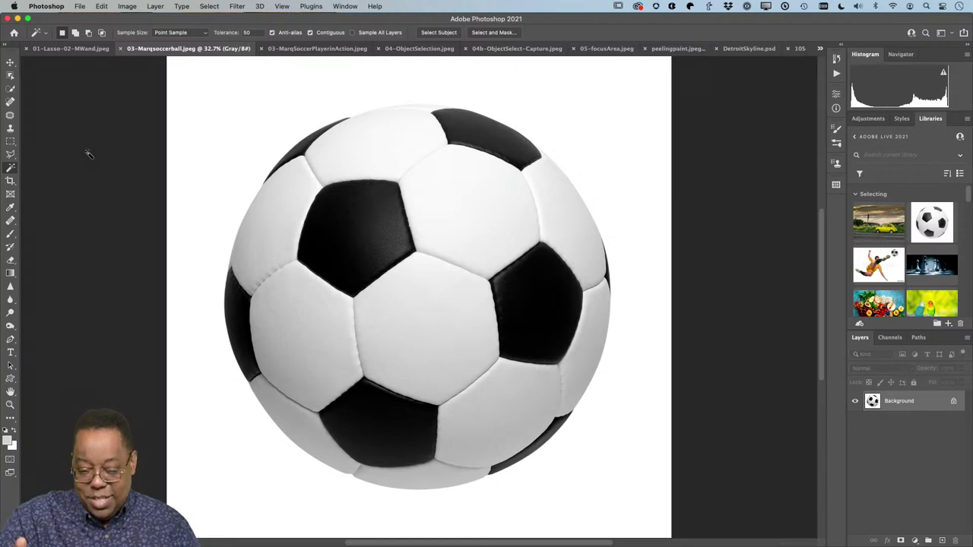
Choose the Elliptical Marquee, draw a large circle over the ball, move it, then clear it.
click(10, 142)
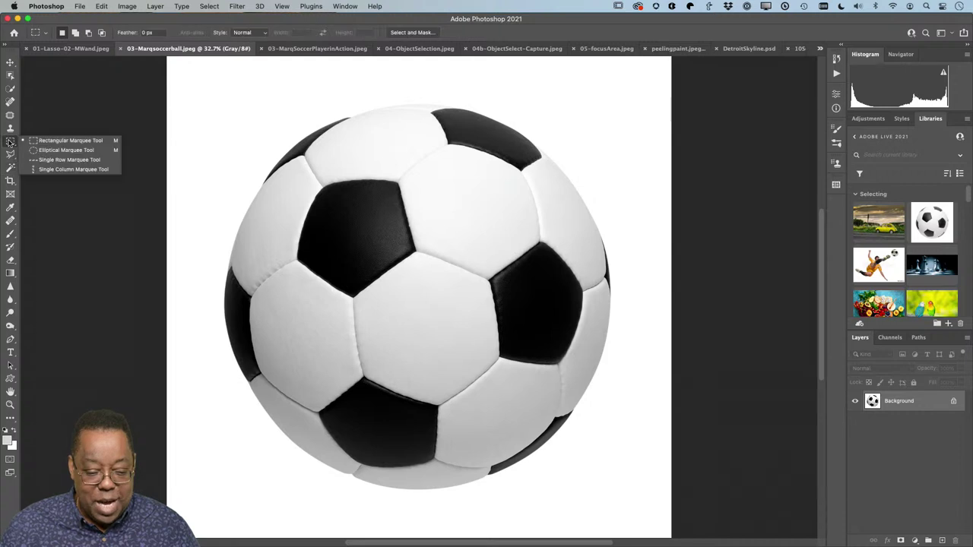
click(65, 151)
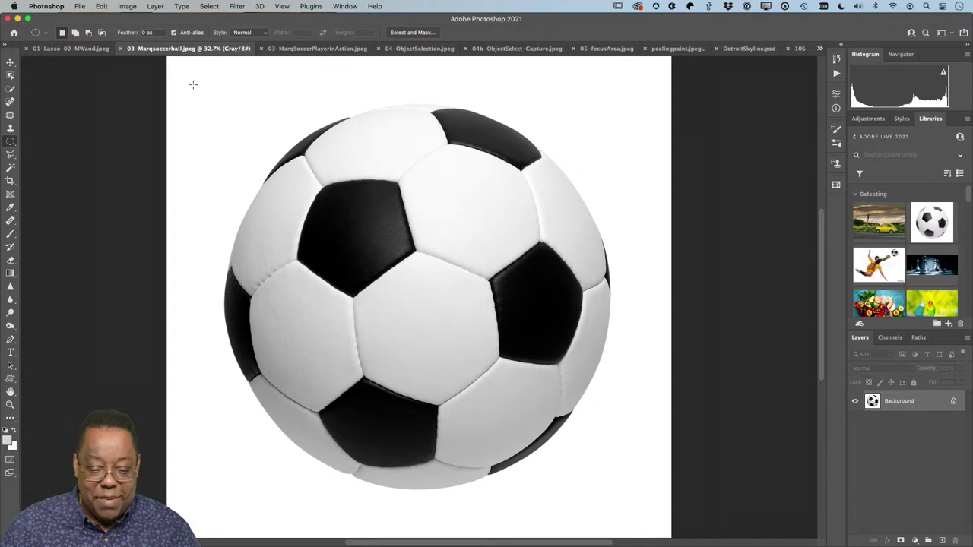
drag(182, 78, 596, 478)
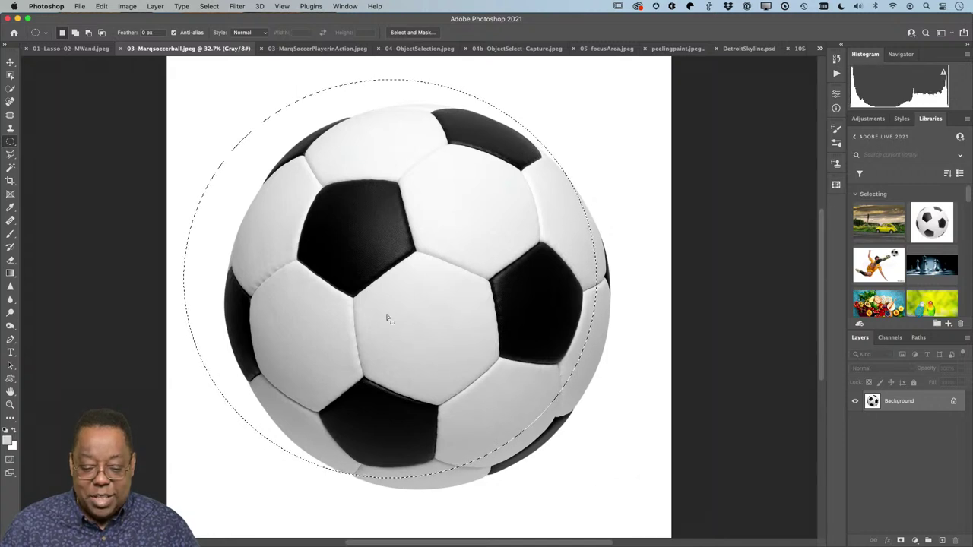
drag(387, 319, 414, 334)
key(super+d)
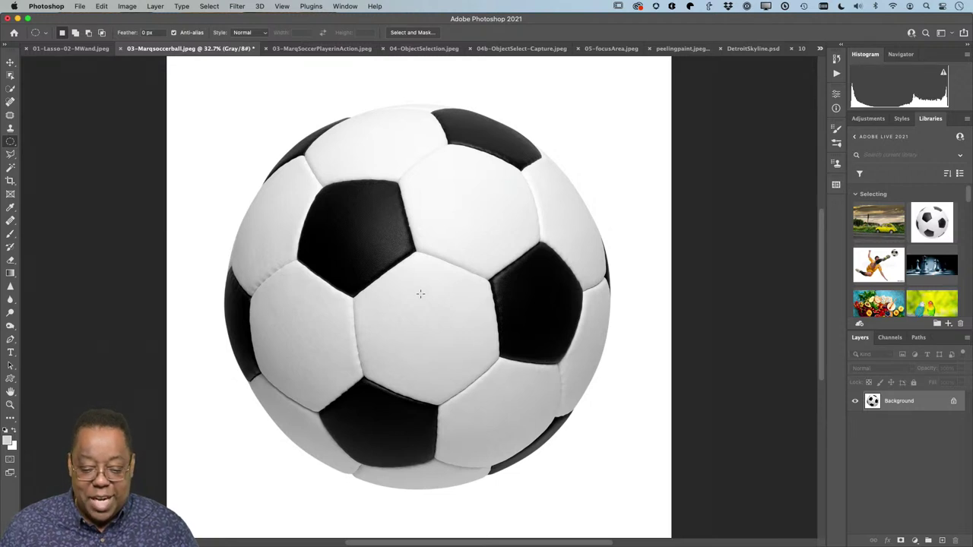
Draw a circle outward from the ball's centre, nudge it to fit the ball, then deselect.
drag(421, 294, 749, 201)
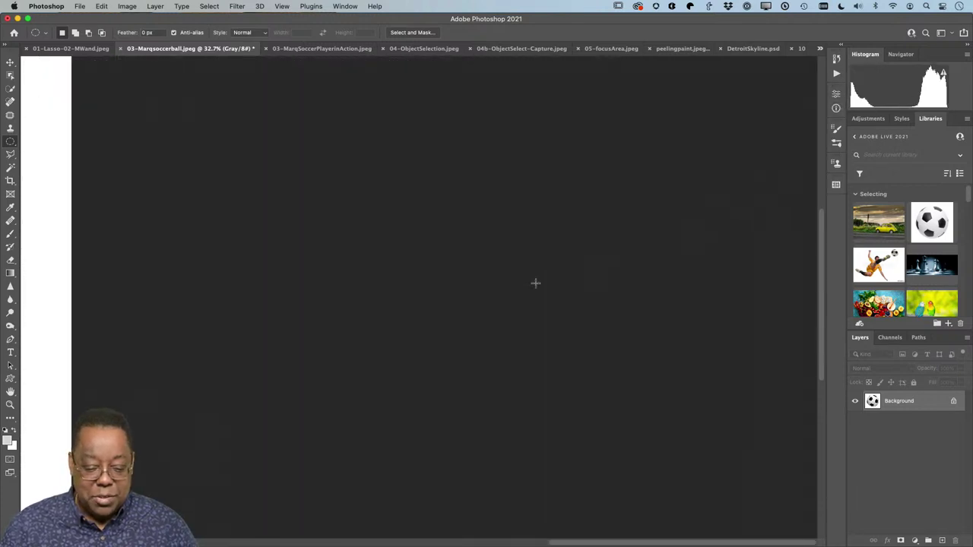
click(430, 545)
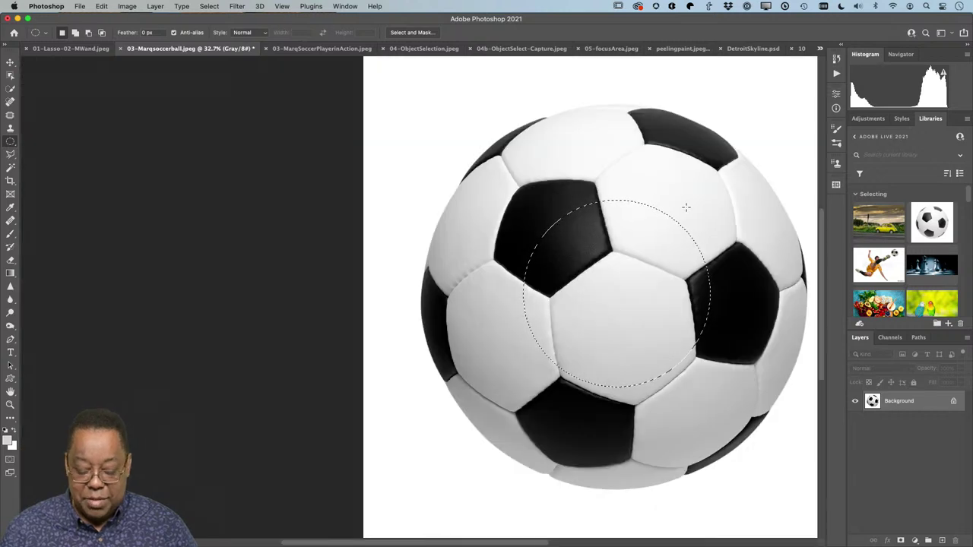
click(658, 227)
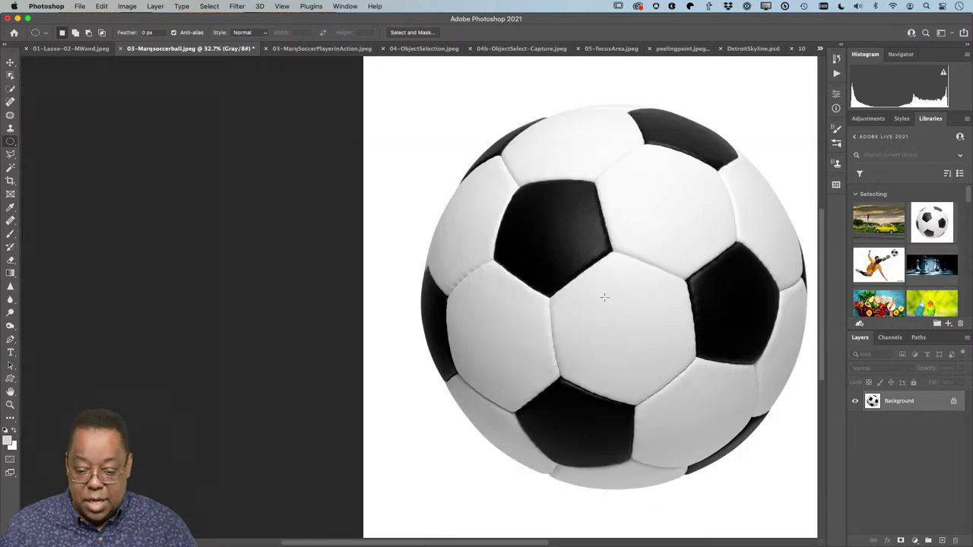
drag(606, 301, 813, 108)
drag(694, 201, 676, 218)
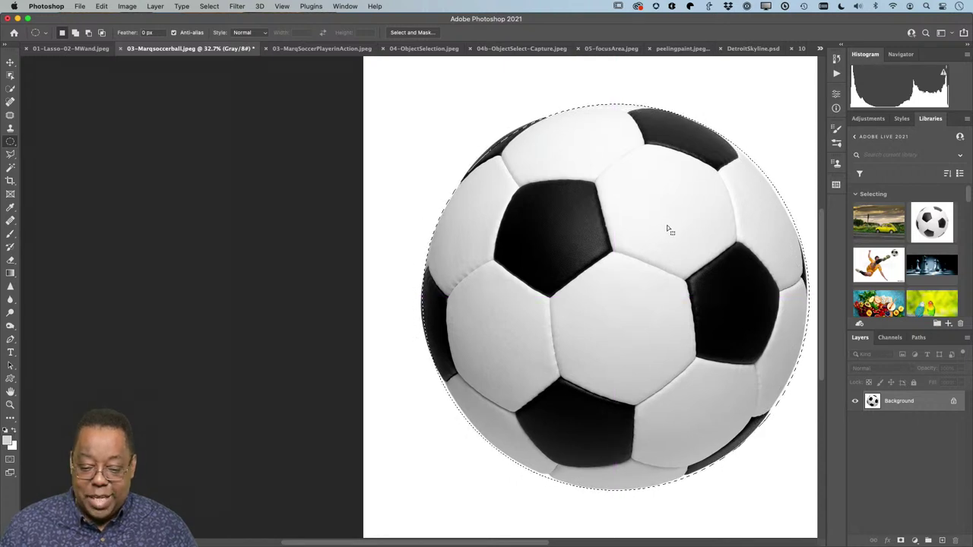
scroll(667, 229, right, 5)
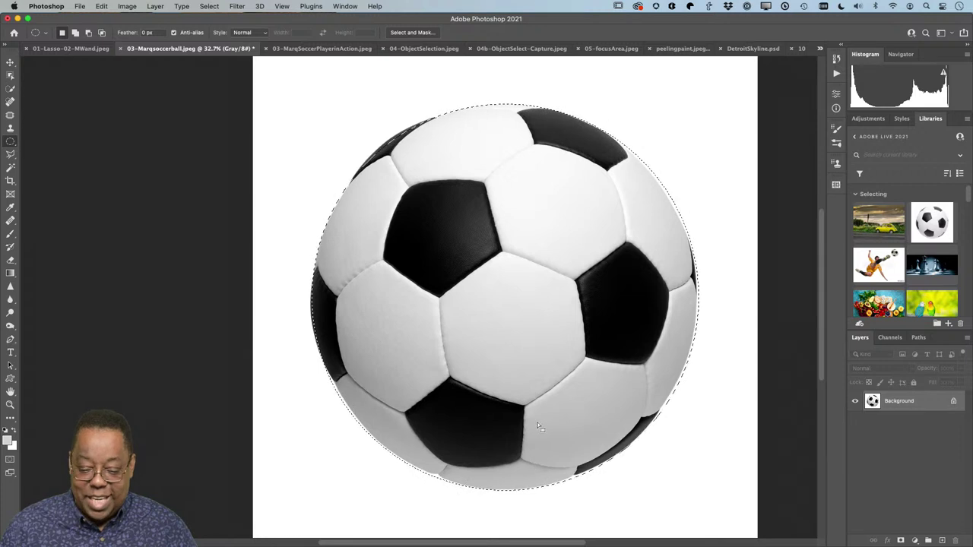
drag(537, 414, 537, 415)
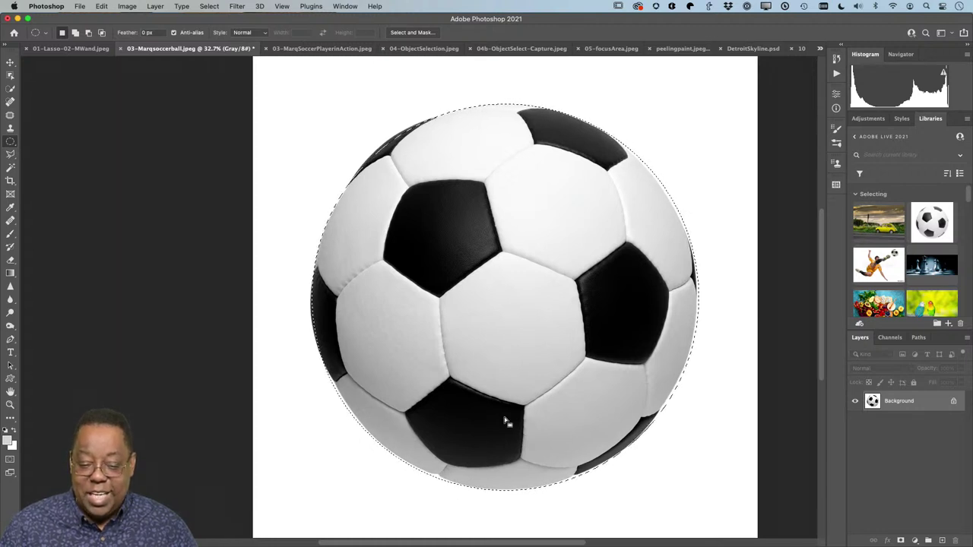
drag(506, 419, 505, 418)
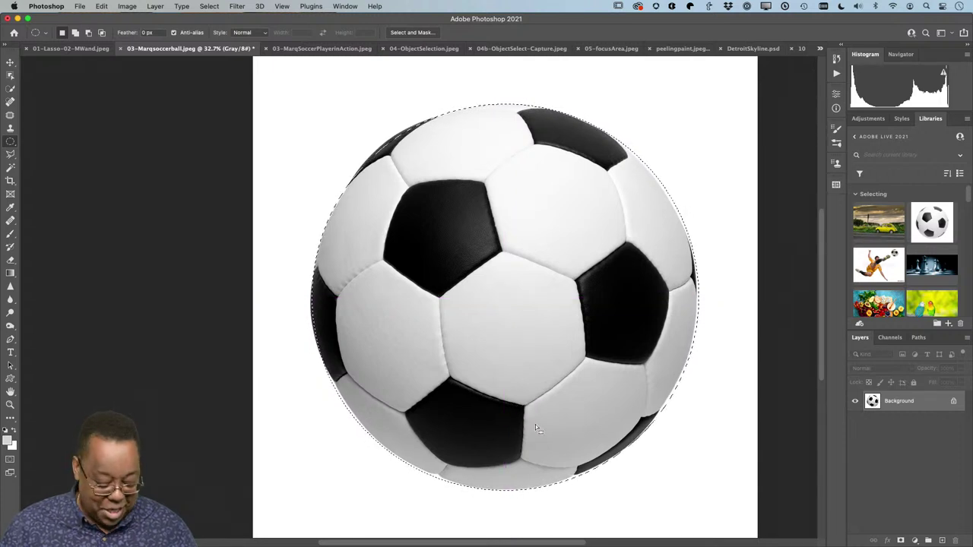
key(super+d)
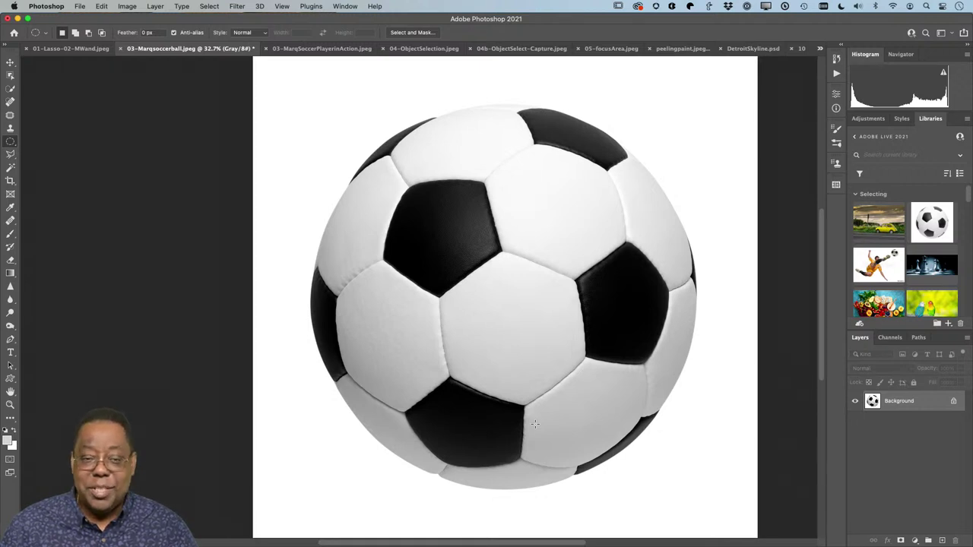
Set Magic Wand tolerance to 2 and select the white background around the ball.
click(12, 168)
click(246, 32)
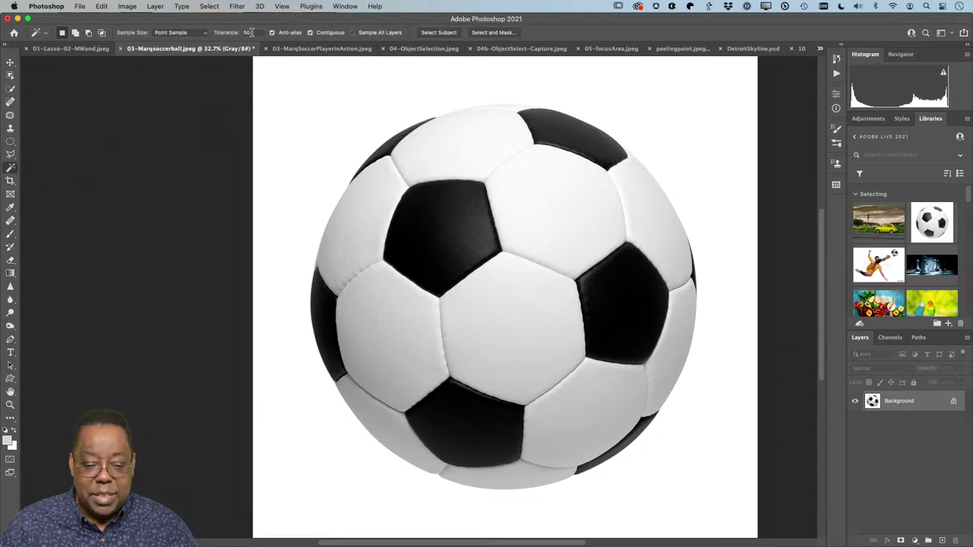
text(2)
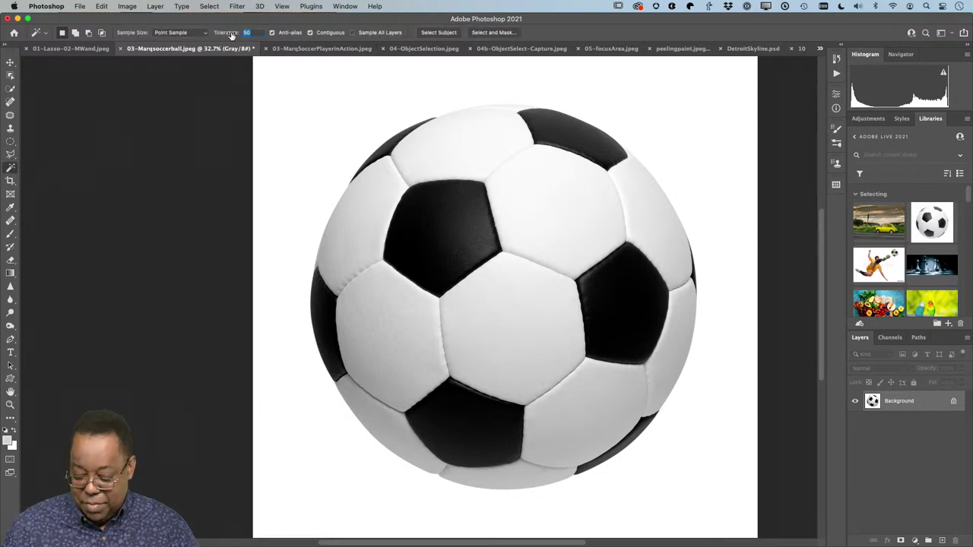
click(311, 92)
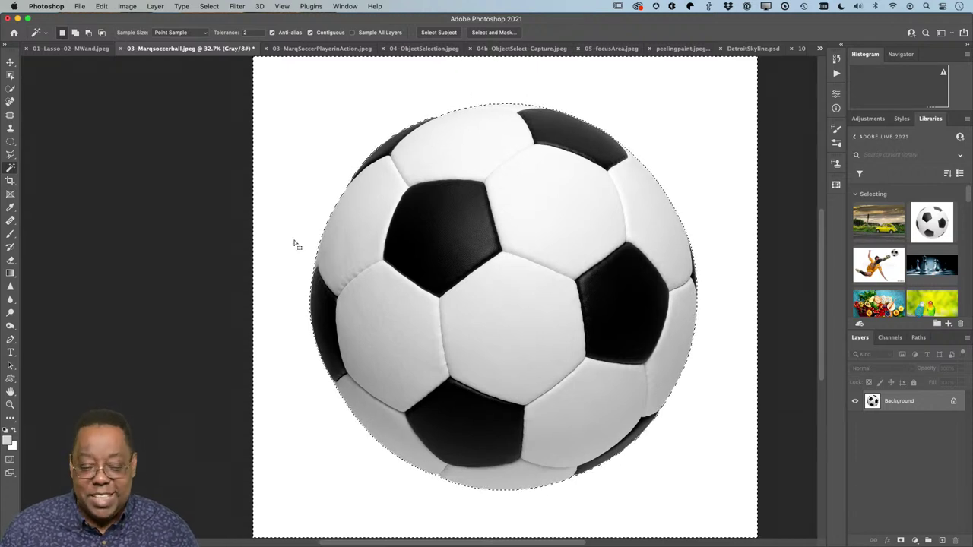
click(207, 6)
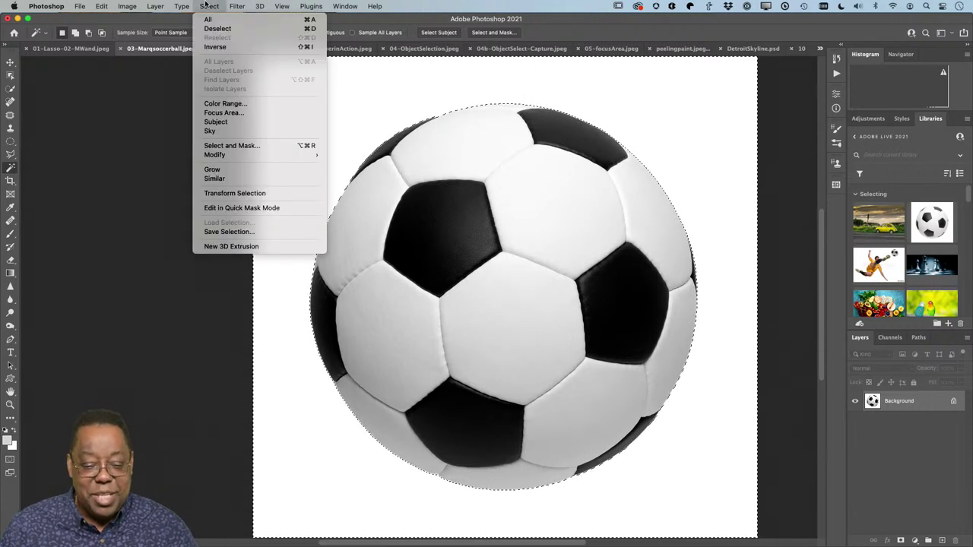
Invert the selection onto the soccer ball and reveal the marquee tool variants.
click(221, 48)
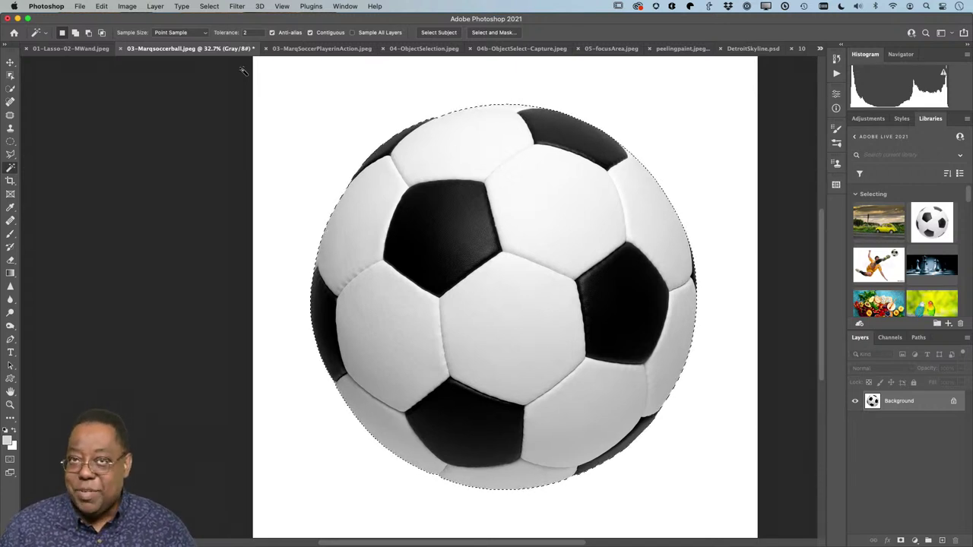
click(10, 143)
drag(10, 143, 65, 152)
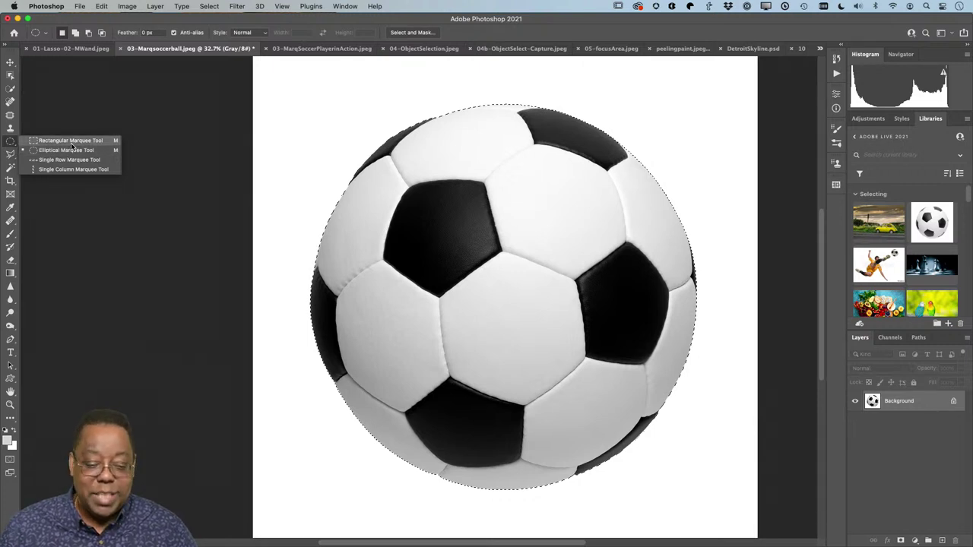
Add a layer mask that hides the white background around the soccer ball, then switch to 04-ObjectSelection.jpeg.
click(71, 142)
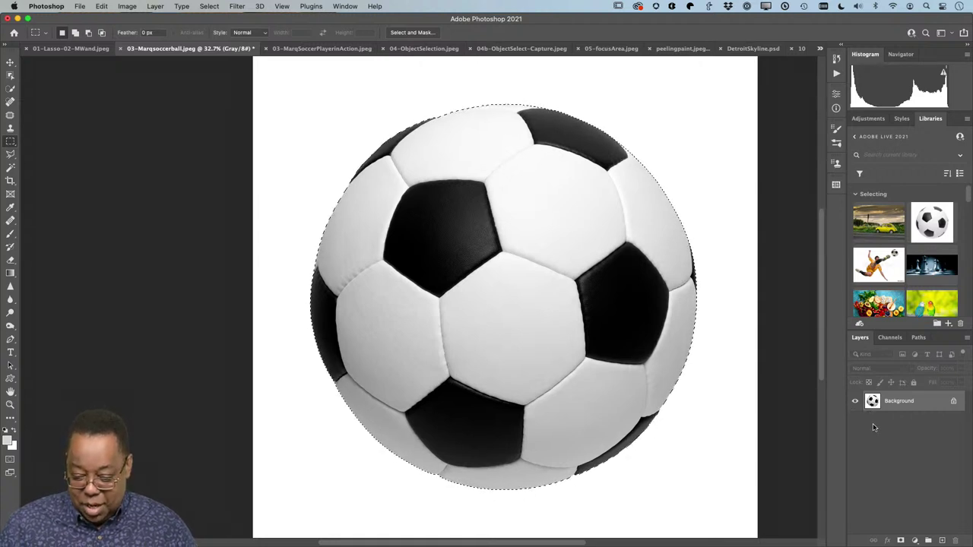
click(901, 541)
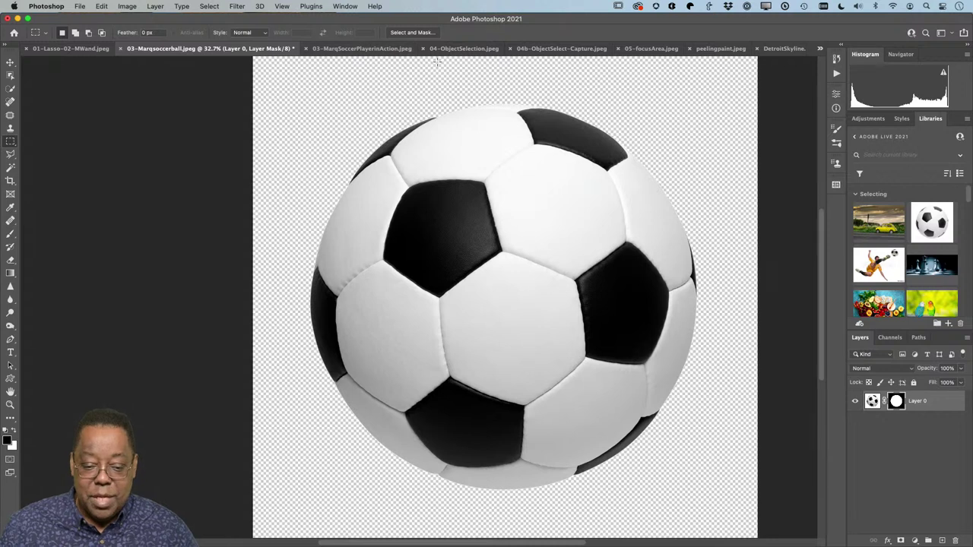
click(465, 48)
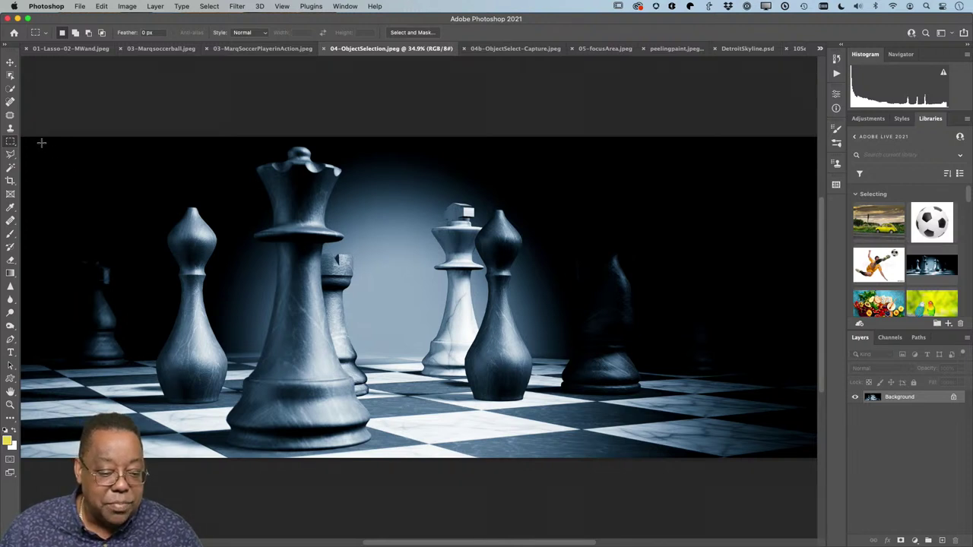
Paint a Quick Selection over the front queen with brush sizes 500, 100, then 70.
click(10, 91)
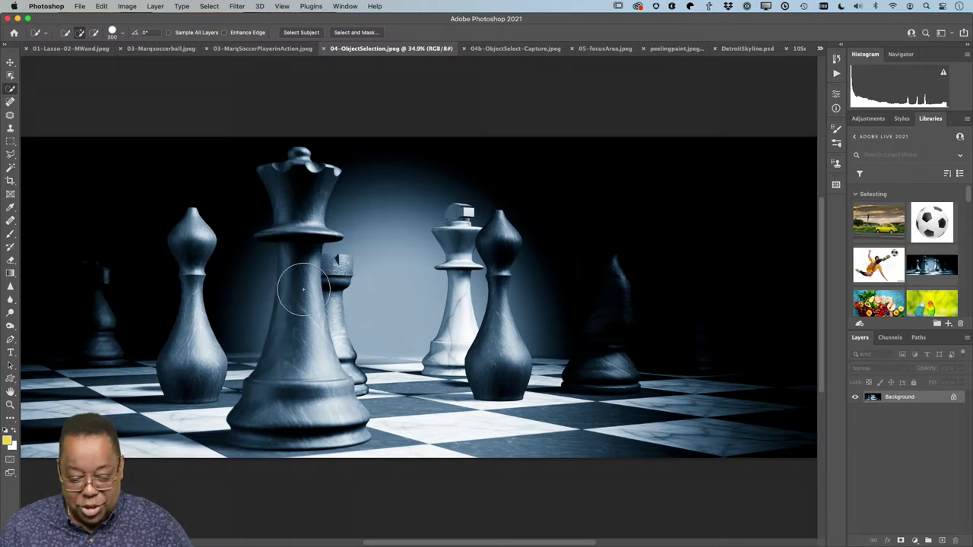
key(bracketright)
key(bracketright)
key(bracketleft)
key(bracketleft)
key(bracketleft)
key(bracketleft)
key(bracketleft)
key(bracketleft)
key(bracketleft)
key(bracketleft)
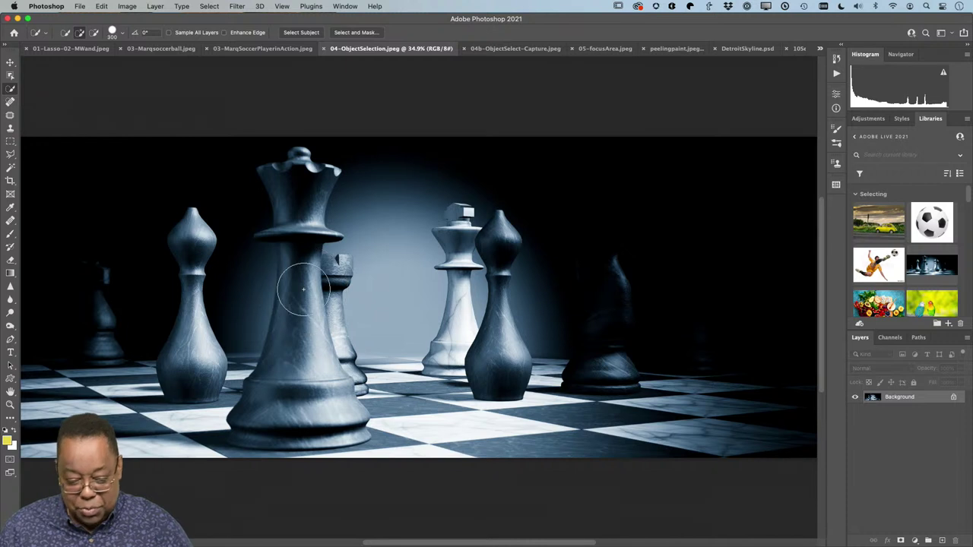
mouse_move(301, 308)
mouse_down()
mouse_move(300, 338)
mouse_move(298, 164)
mouse_up()
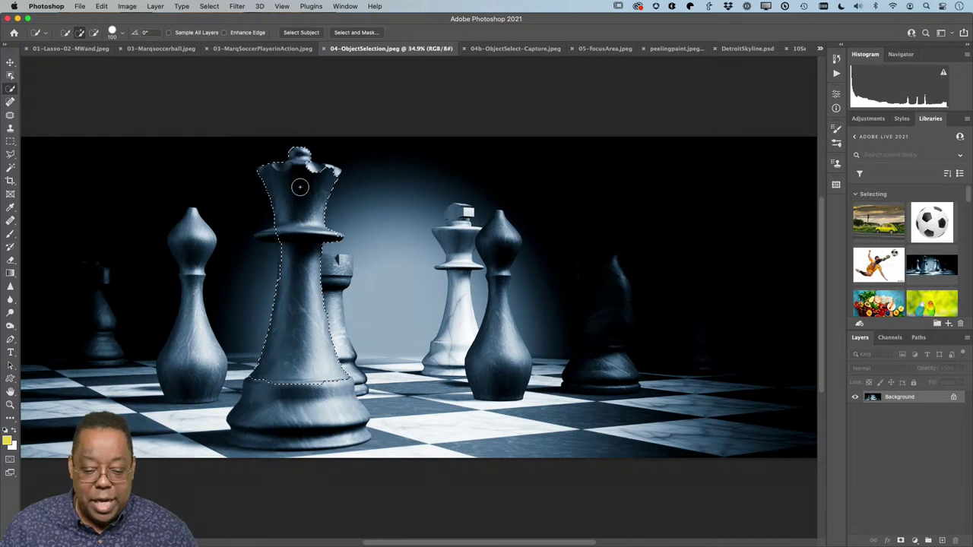
drag(301, 313, 279, 397)
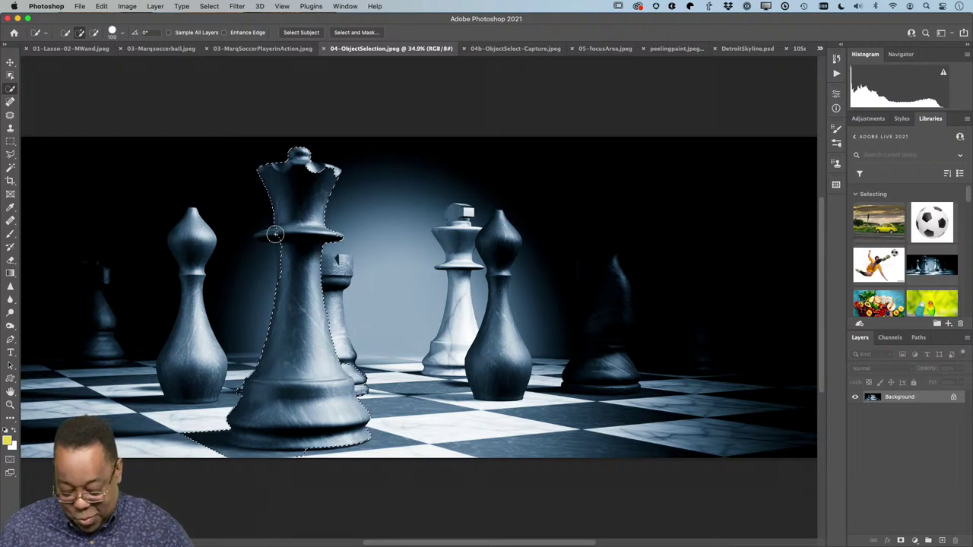
key(bracketleft)
key(bracketleft)
key(bracketleft)
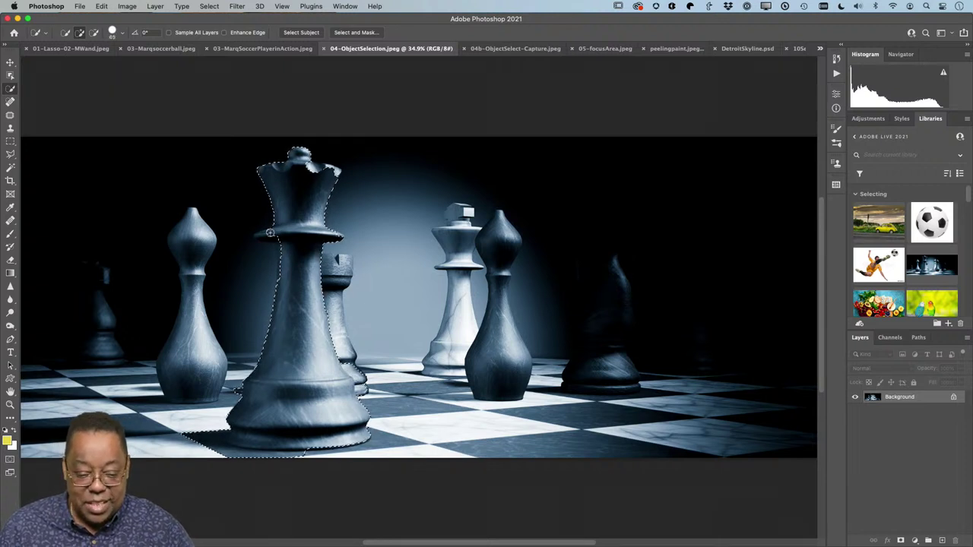
click(257, 234)
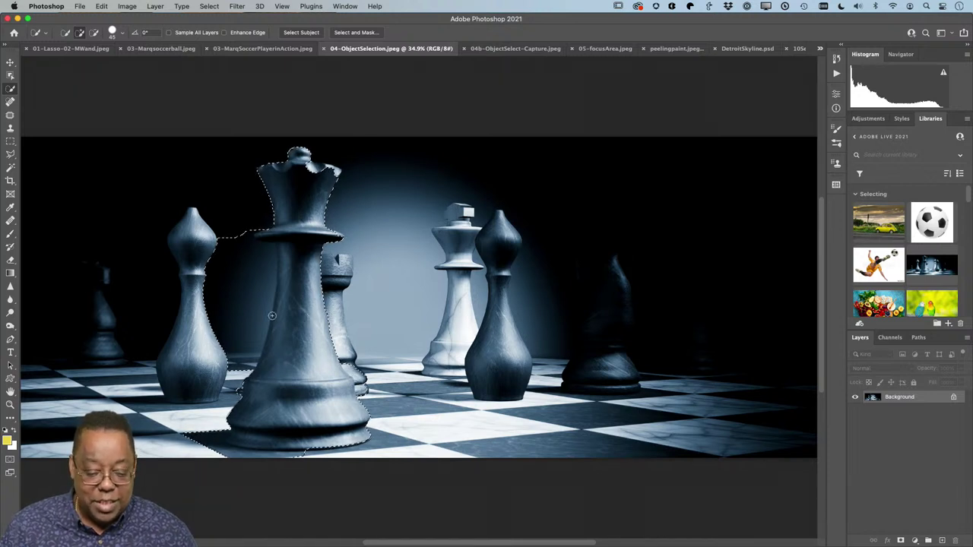
Subtract background spill near the queen and its base, then deselect.
key(alt)
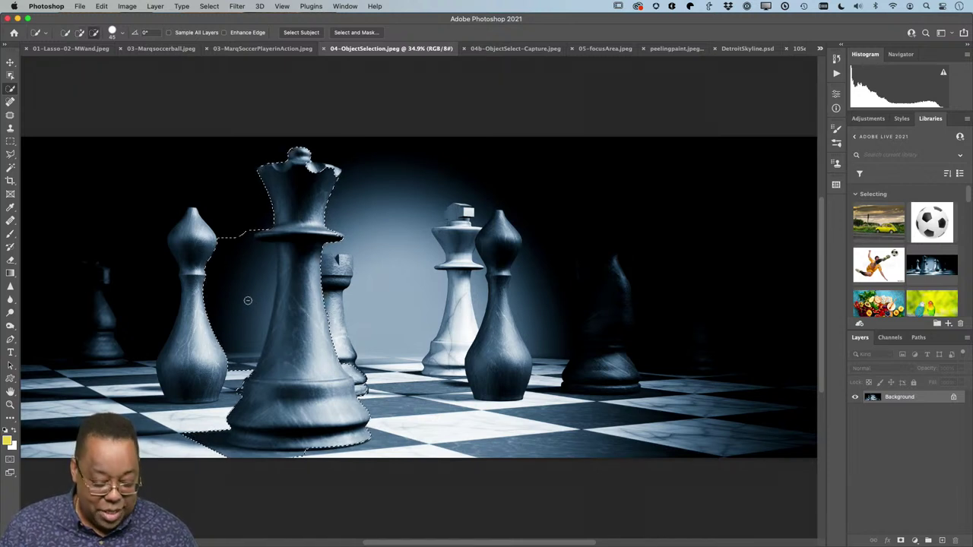
drag(251, 300, 233, 262)
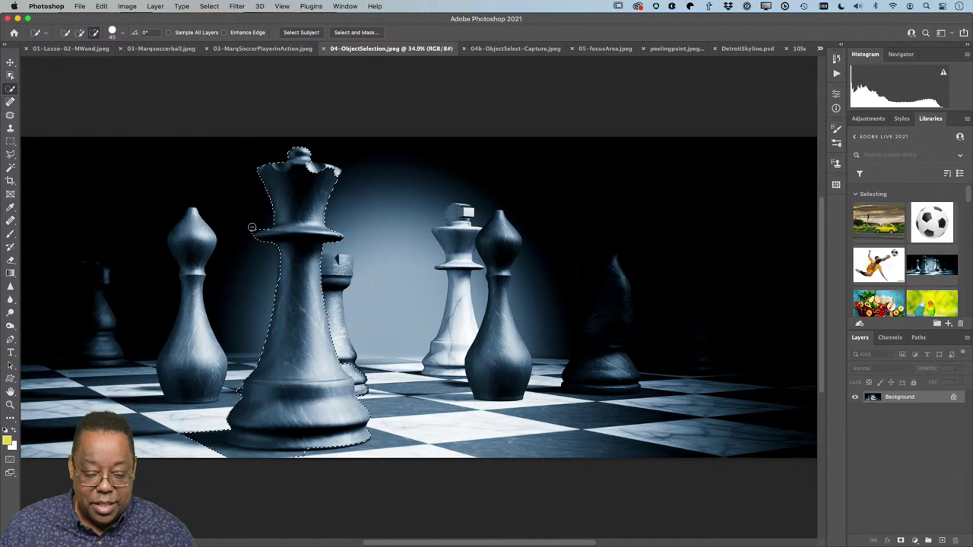
click(208, 441)
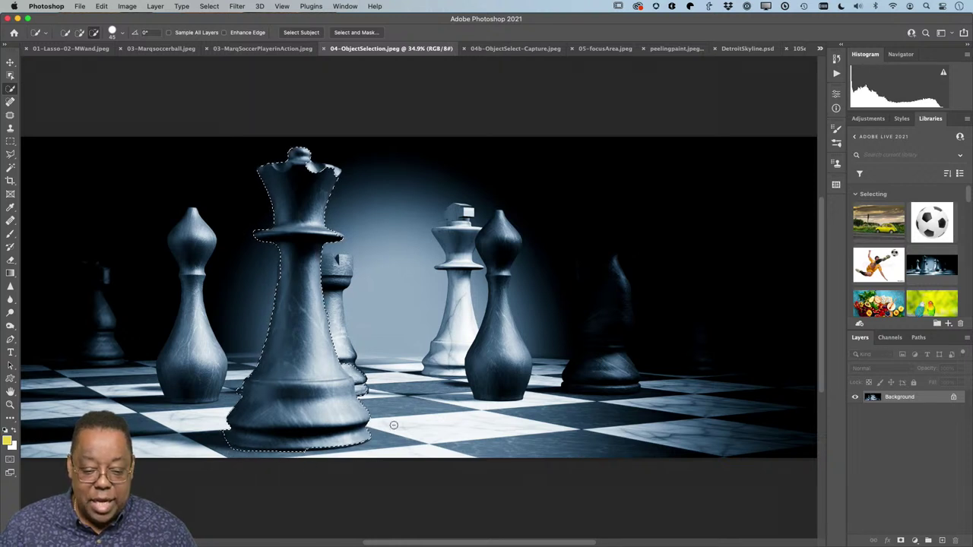
key(alt)
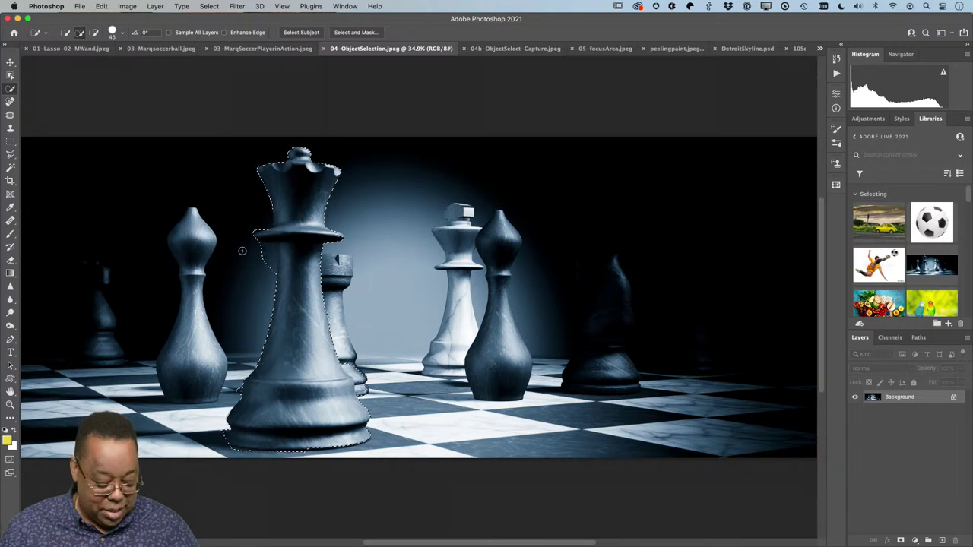
key(alt)
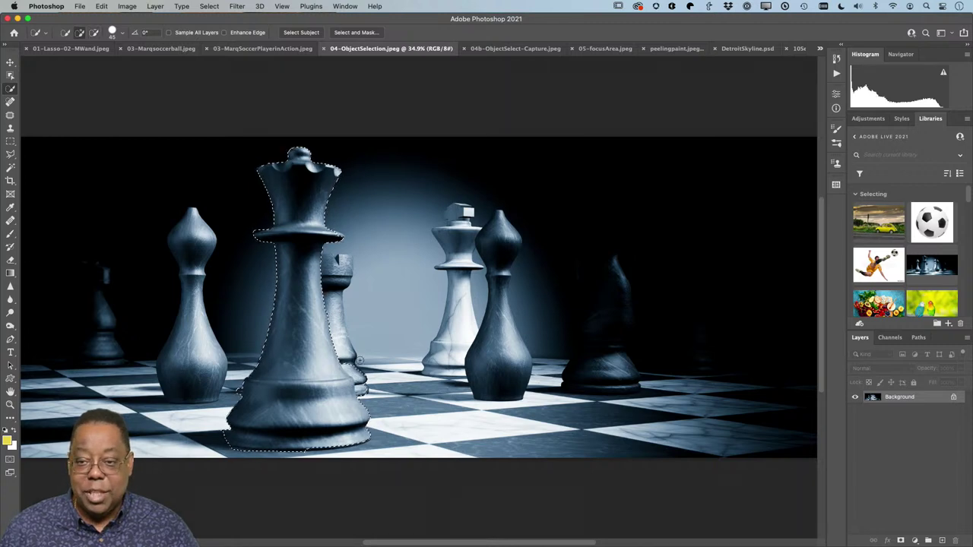
key(super+d)
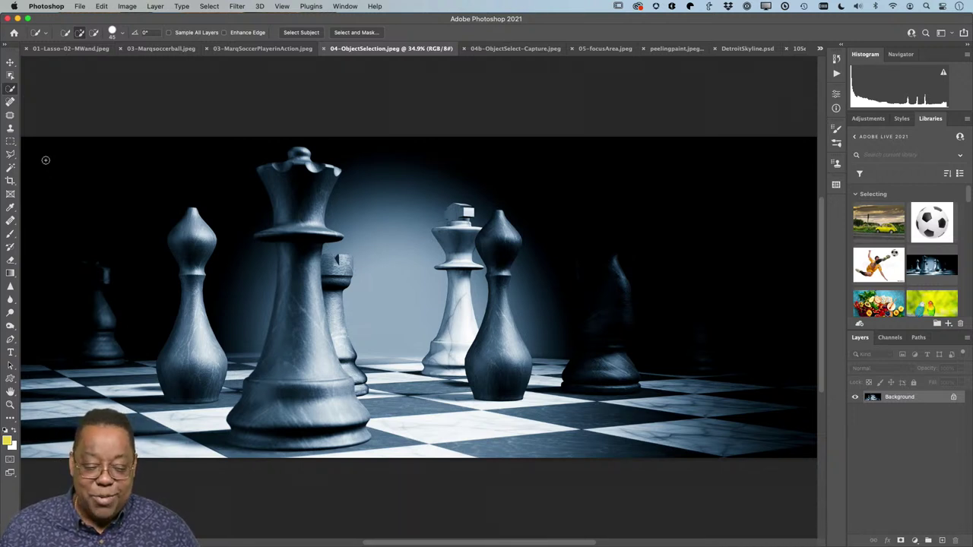
Activate the Object Selection tool with its Mode set to Rectangle.
click(11, 76)
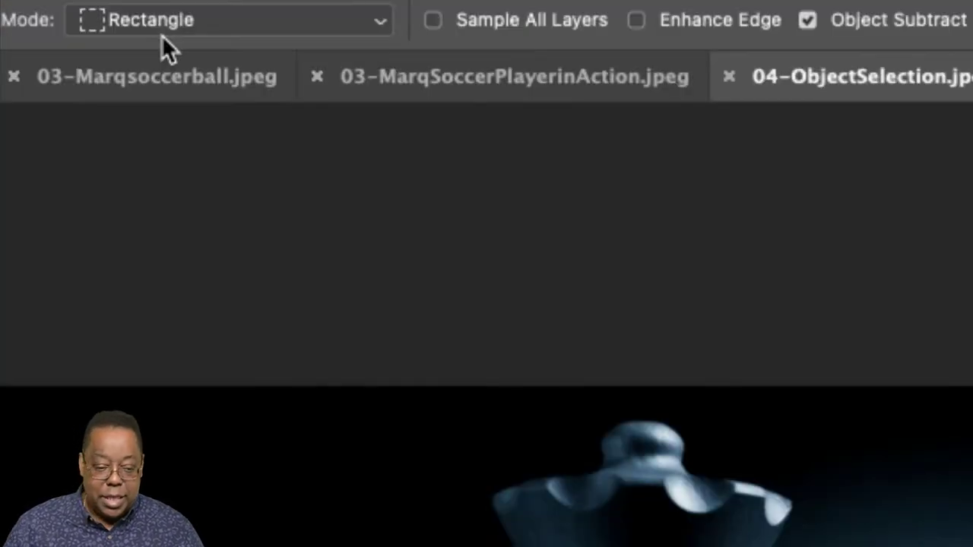
click(164, 23)
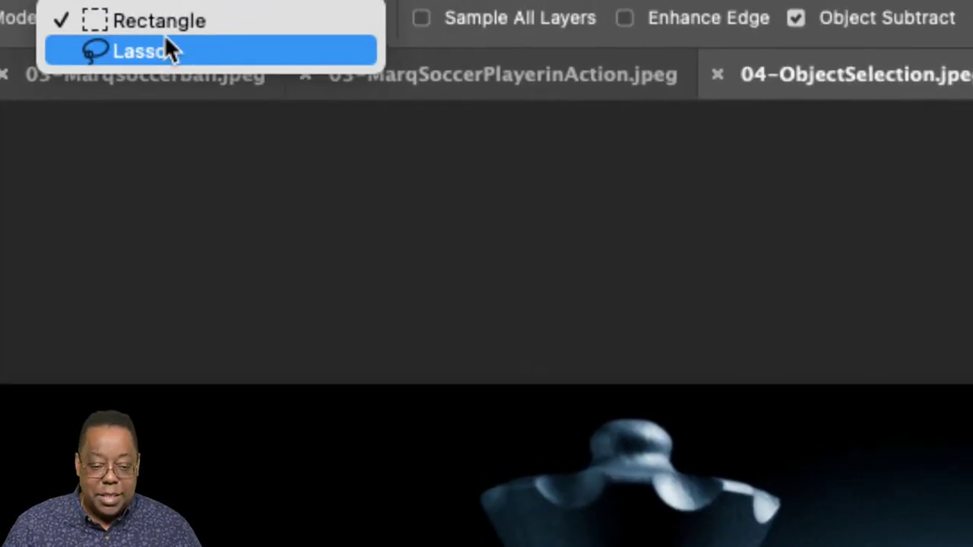
click(166, 20)
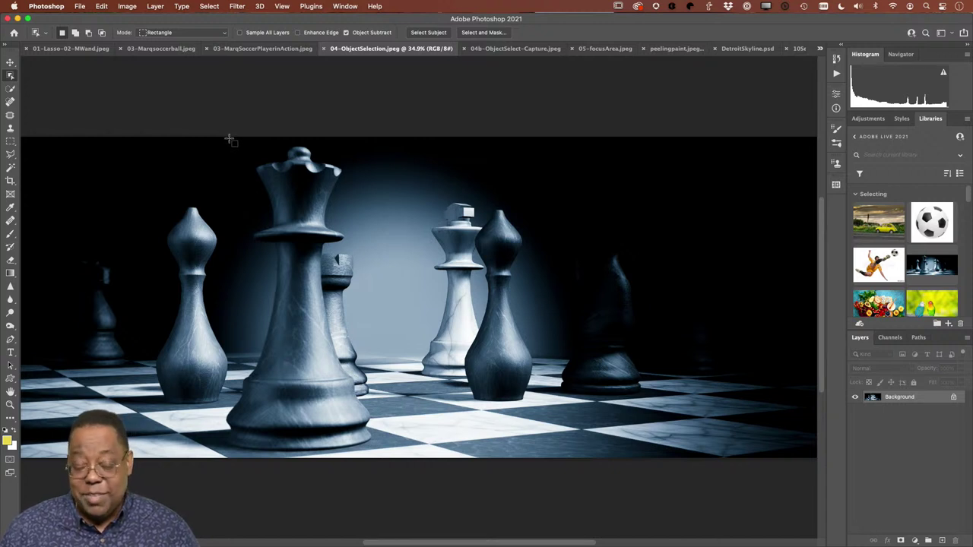
Select the foreground queen with a rectangle, then Shift-add the queen and rook bases.
drag(229, 139, 343, 450)
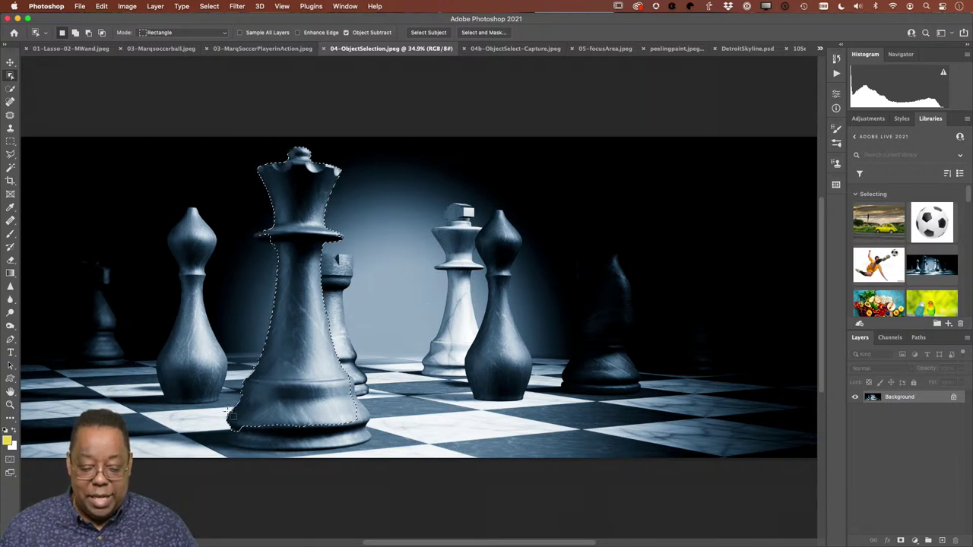
key(shift)
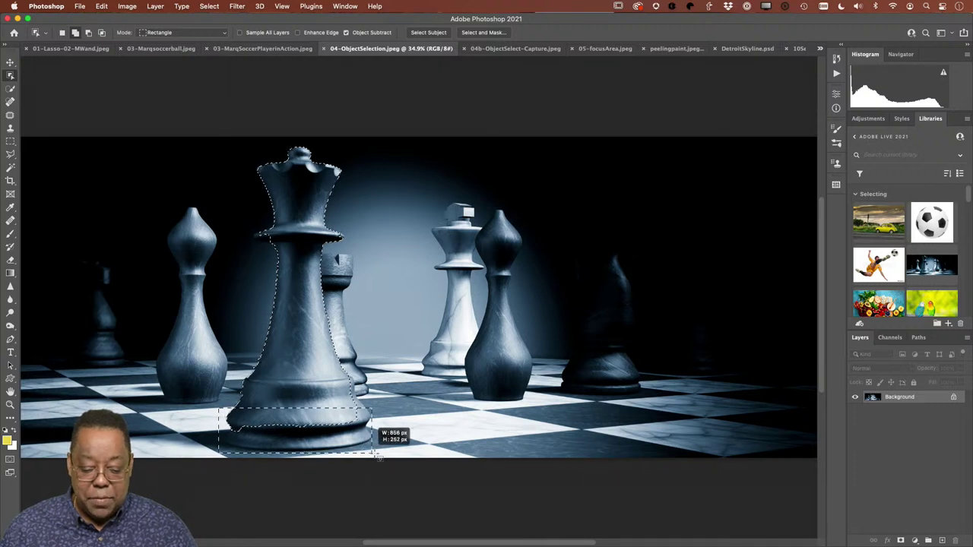
drag(386, 457, 396, 463)
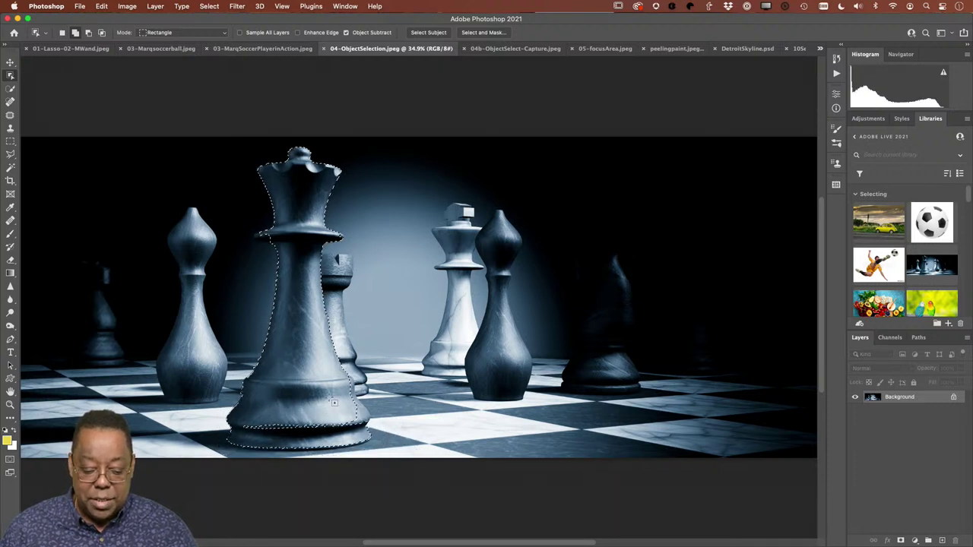
drag(388, 425, 383, 462)
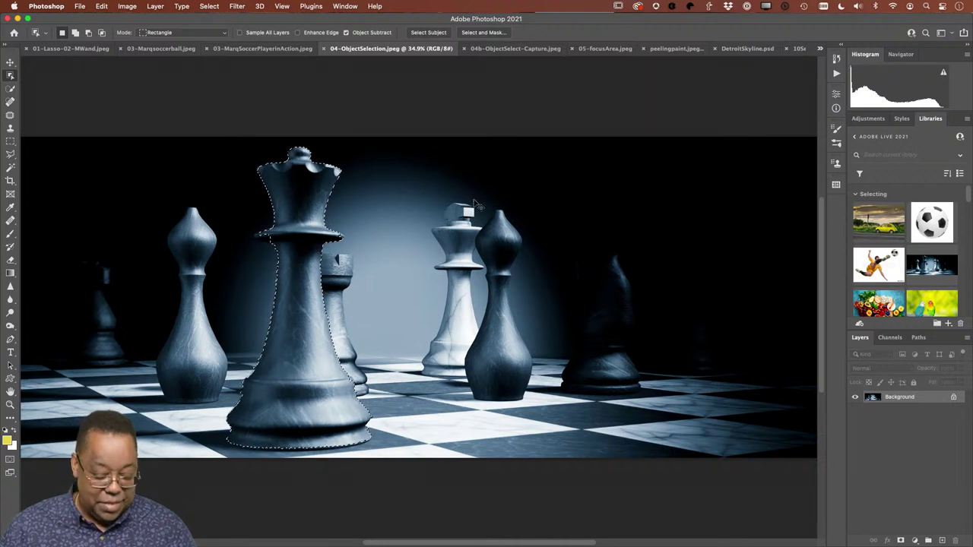
Deselect, select the front black bishop with a rectangle, and deselect again.
key(super+d)
drag(466, 196, 544, 411)
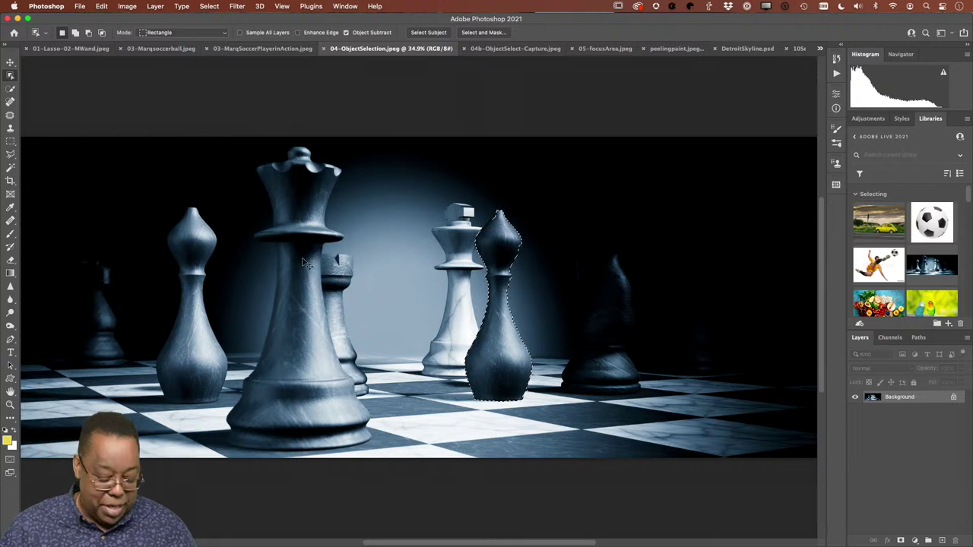
key(super+d)
Switch Object Selection Mode to Lasso and loosely outline the front black queen from crown to base.
click(175, 32)
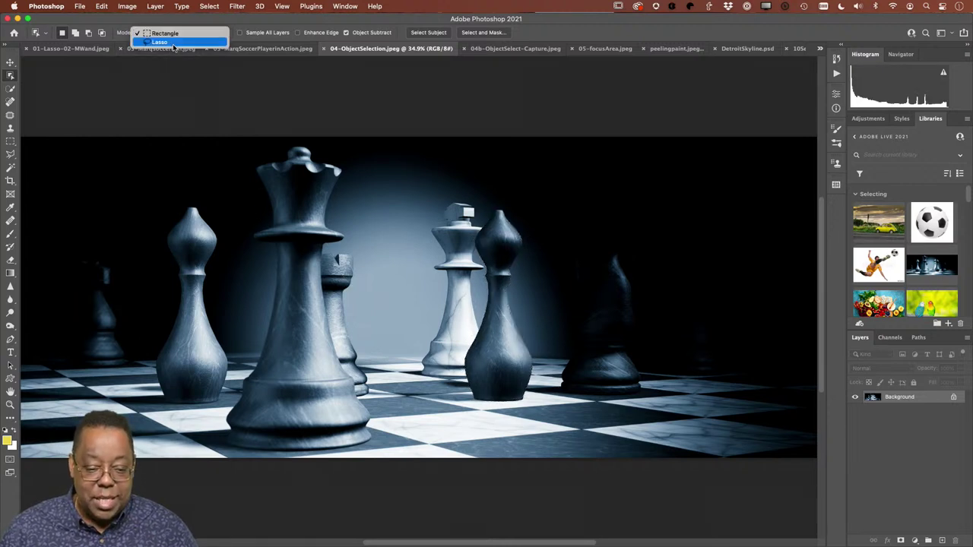
click(167, 39)
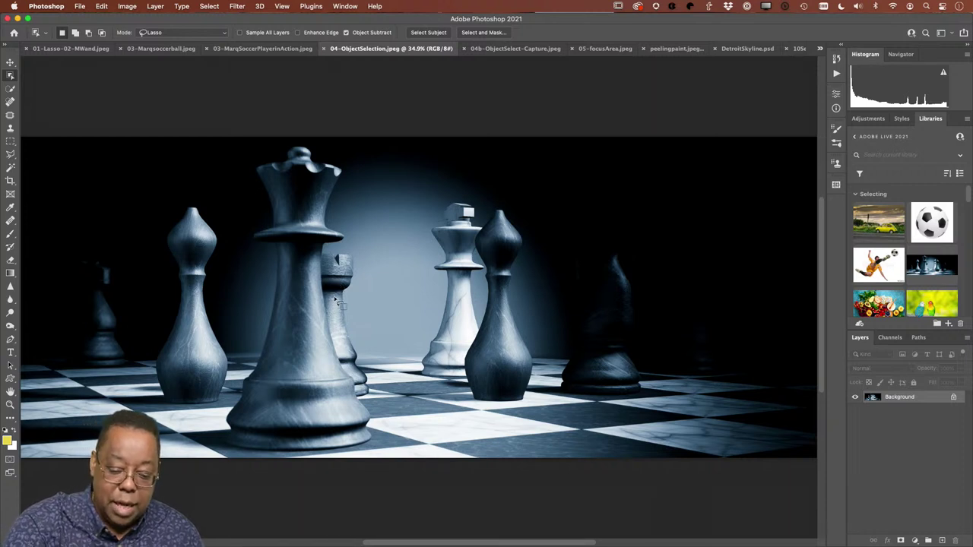
drag(333, 304, 344, 257)
mouse_move(352, 203)
mouse_down()
mouse_move(339, 149)
mouse_move(306, 135)
mouse_move(259, 143)
mouse_move(239, 181)
mouse_move(259, 272)
mouse_move(254, 305)
mouse_move(219, 434)
mouse_move(223, 452)
mouse_move(250, 457)
mouse_move(355, 455)
mouse_up()
mouse_move(369, 417)
mouse_down()
mouse_move(340, 355)
mouse_move(326, 285)
mouse_up()
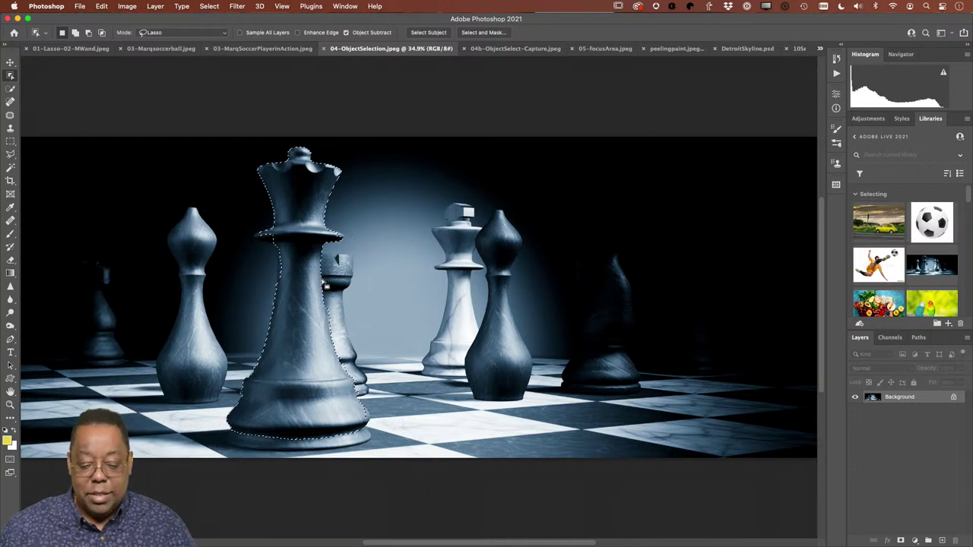
mouse_move(222, 409)
mouse_down()
mouse_move(214, 433)
mouse_move(247, 461)
mouse_move(360, 463)
mouse_move(384, 448)
mouse_move(376, 412)
mouse_move(342, 414)
mouse_up()
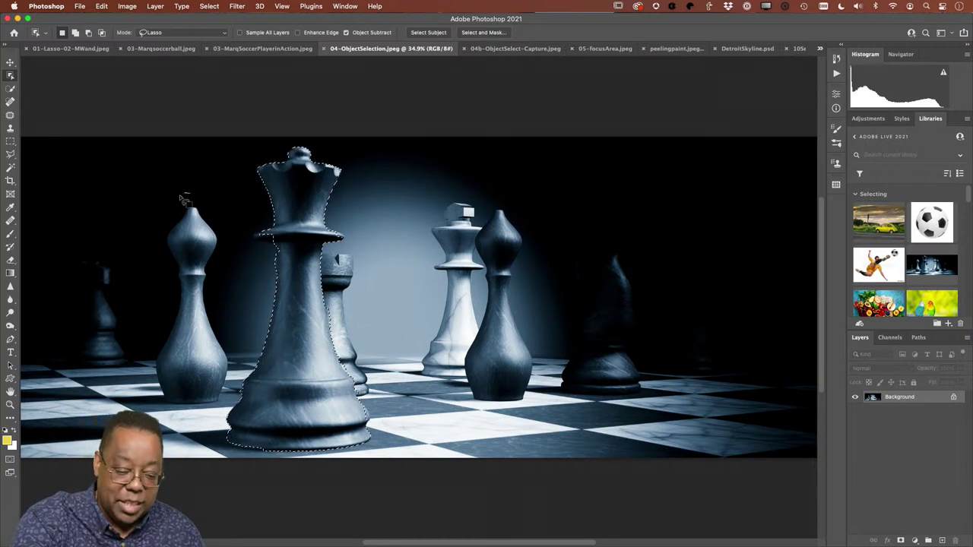
Lasso-select the left black bishop, the bishop beside the white king, and the right dark knight.
mouse_move(189, 194)
mouse_down()
mouse_move(162, 253)
mouse_move(152, 384)
mouse_move(164, 418)
mouse_move(191, 422)
mouse_move(227, 401)
mouse_move(235, 369)
mouse_move(232, 237)
mouse_move(194, 191)
mouse_move(155, 185)
mouse_up()
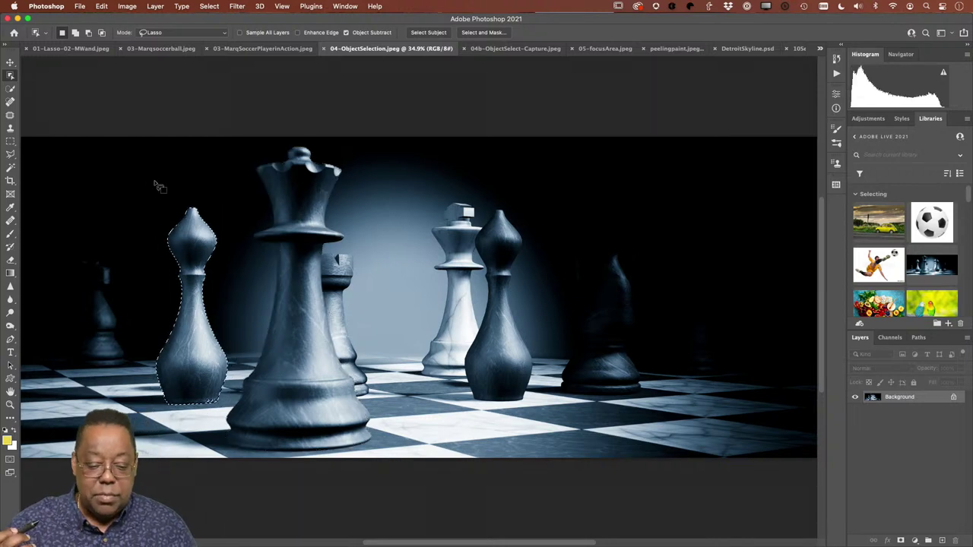
mouse_move(487, 186)
mouse_down()
mouse_move(454, 379)
mouse_move(475, 413)
mouse_move(501, 417)
mouse_move(536, 399)
mouse_move(534, 233)
mouse_move(512, 189)
mouse_move(465, 169)
mouse_up()
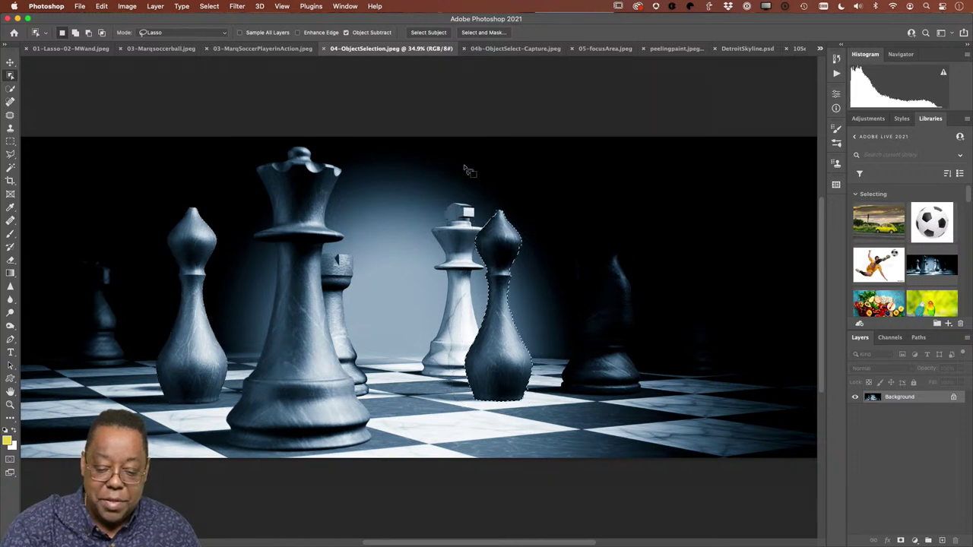
mouse_move(608, 232)
mouse_down()
mouse_move(568, 310)
mouse_move(555, 369)
mouse_move(570, 411)
mouse_move(603, 416)
mouse_move(646, 358)
mouse_move(644, 303)
mouse_move(610, 240)
mouse_up()
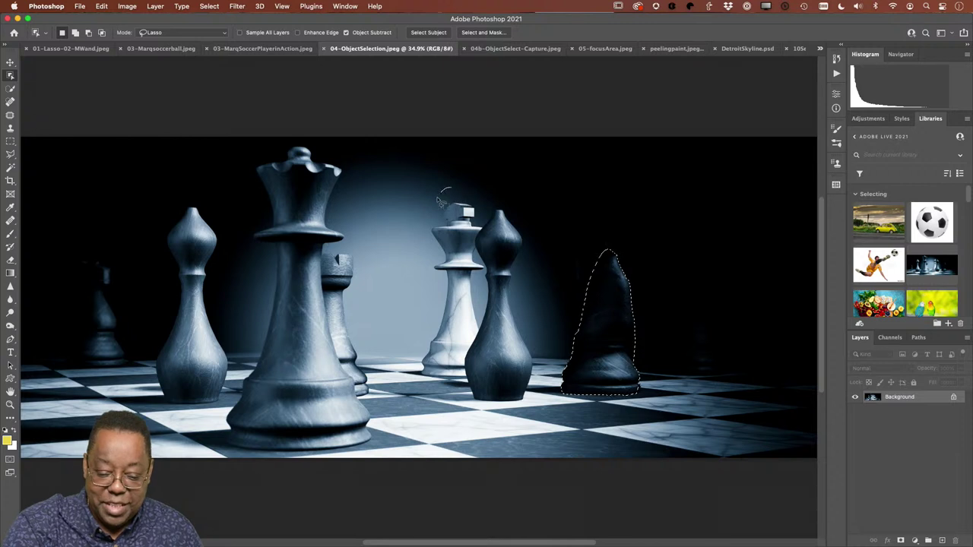
Lasso-select the white king, then bring up 04b-ObjectSelect-Capture.jpeg.
mouse_move(451, 188)
mouse_down()
mouse_move(415, 380)
mouse_move(438, 394)
mouse_move(464, 389)
mouse_move(477, 375)
mouse_move(491, 336)
mouse_up()
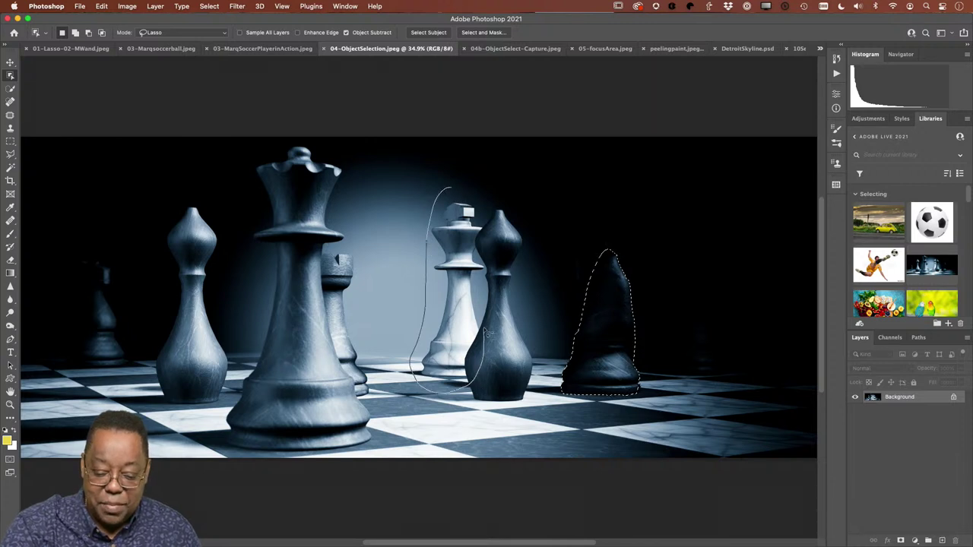
mouse_move(492, 249)
mouse_down()
mouse_move(488, 215)
mouse_move(453, 187)
mouse_up()
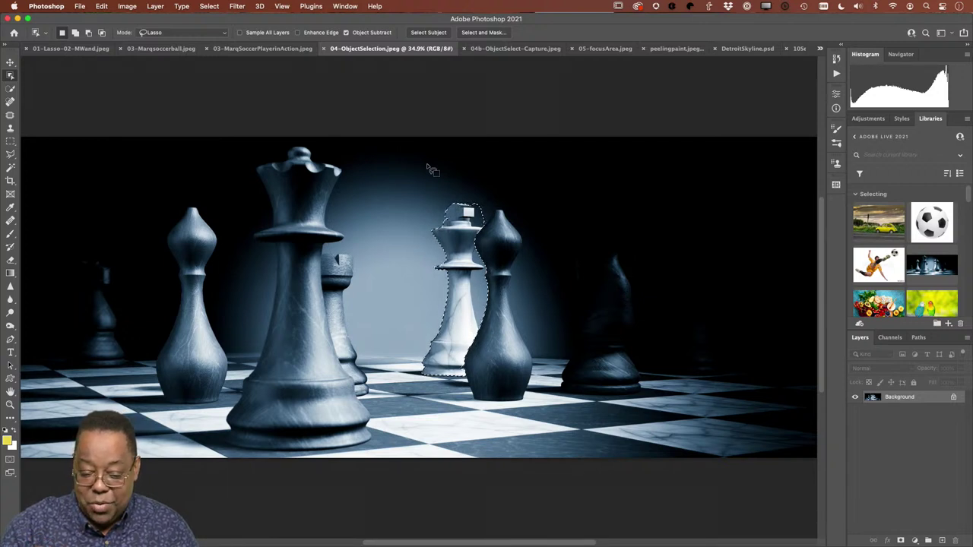
key(alt)
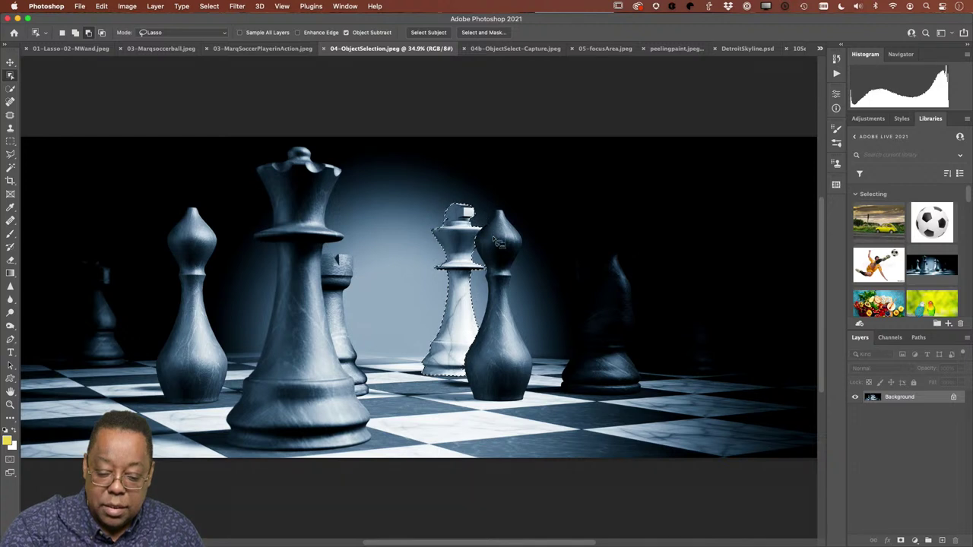
key(alt)
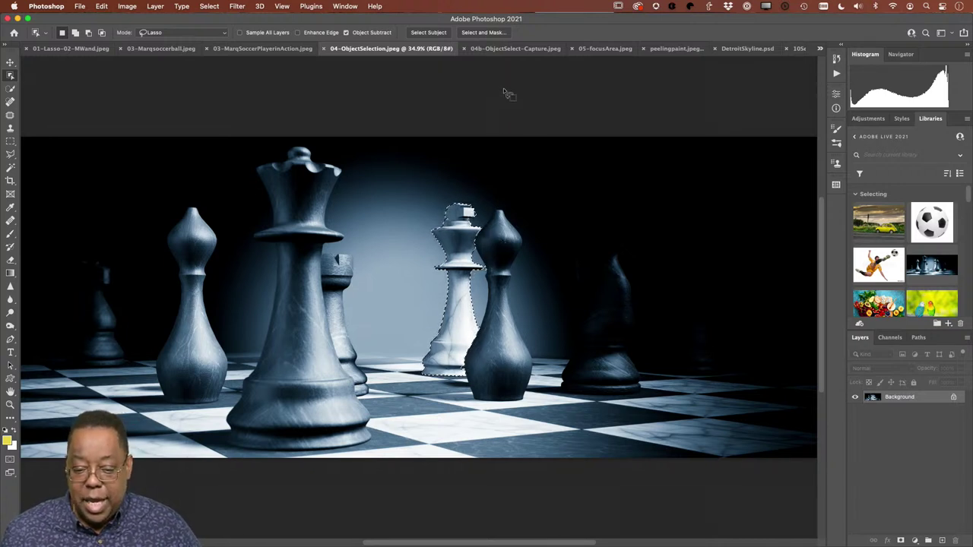
click(506, 48)
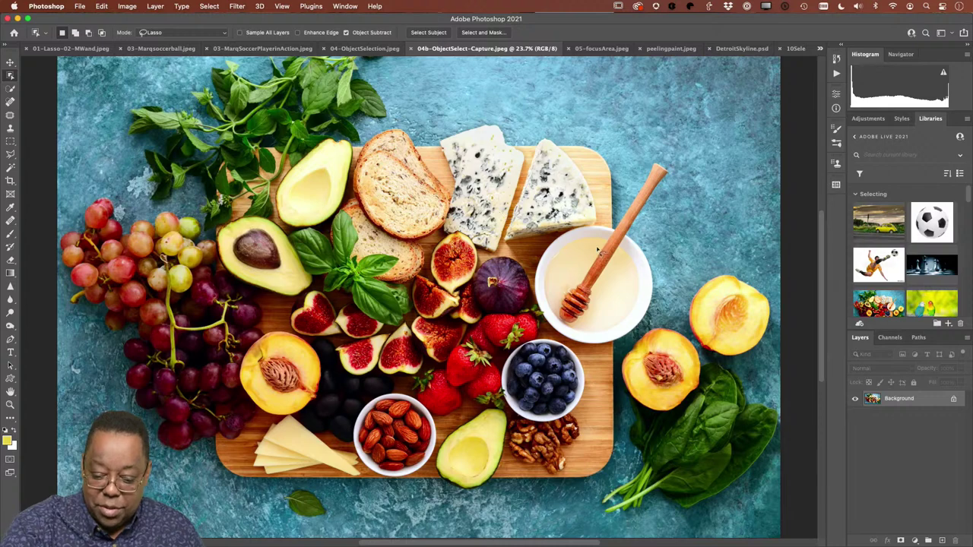
Lasso-select the honey dipper, then the avocado pit, on the food board.
mouse_move(598, 251)
mouse_down()
mouse_move(557, 304)
mouse_move(559, 324)
mouse_move(579, 331)
mouse_move(606, 311)
mouse_move(648, 234)
mouse_up()
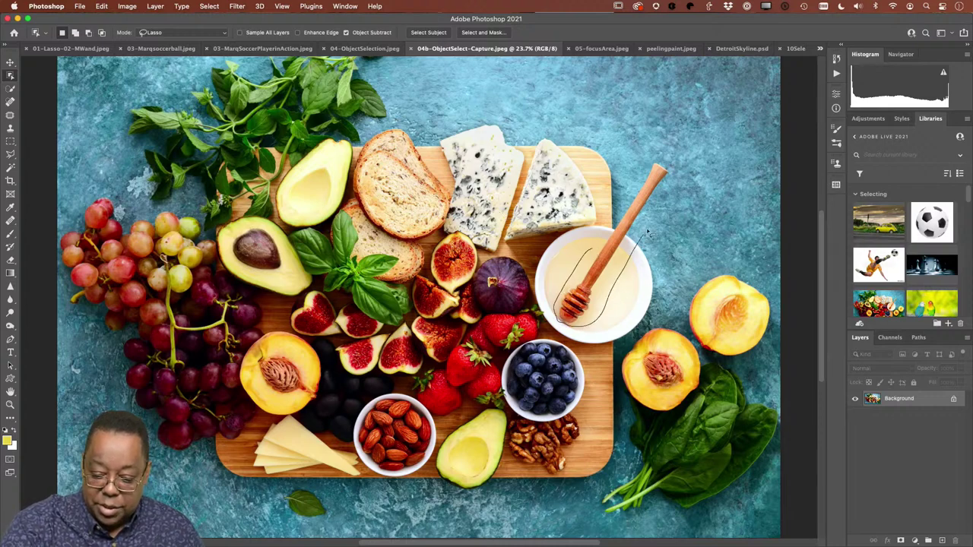
mouse_move(670, 156)
mouse_down()
mouse_move(633, 174)
mouse_move(593, 250)
mouse_move(569, 253)
mouse_up()
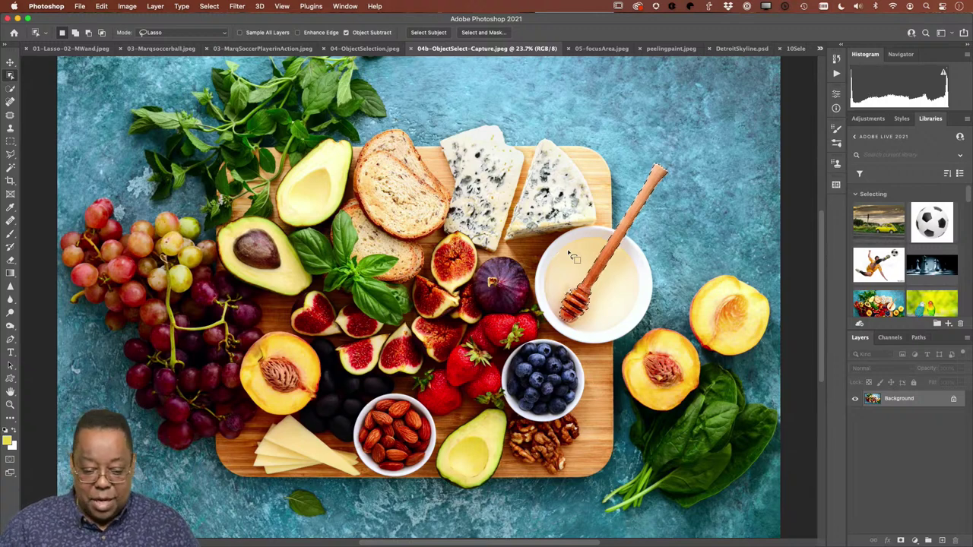
mouse_move(269, 233)
mouse_down()
mouse_move(233, 248)
mouse_move(253, 275)
mouse_move(289, 284)
mouse_move(287, 247)
mouse_move(261, 211)
mouse_up()
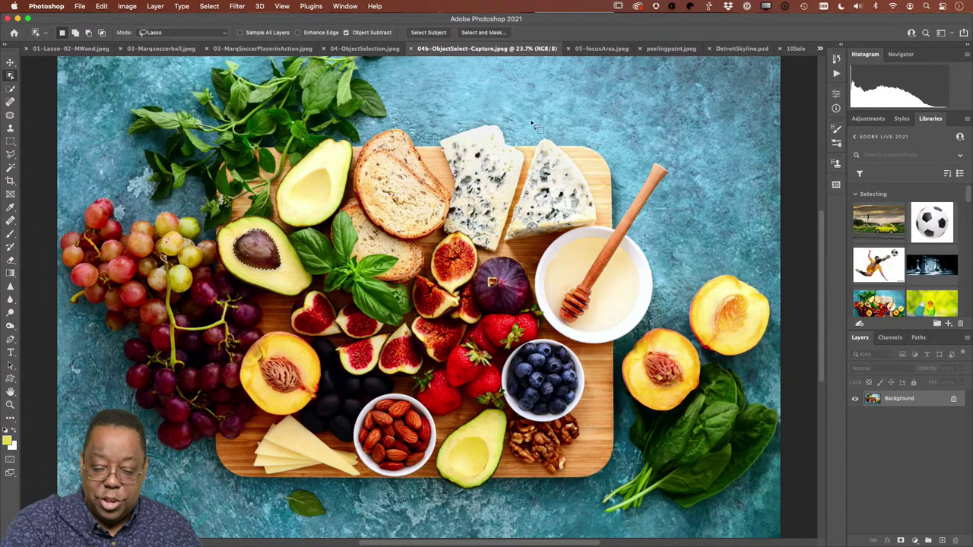
Select the right blue cheese wedge and right peach half, then bring up 05-focusArea.jpeg.
mouse_move(532, 124)
mouse_down()
mouse_move(503, 183)
mouse_move(500, 250)
mouse_move(520, 257)
mouse_move(591, 240)
mouse_move(597, 173)
mouse_up()
drag(513, 119, 514, 125)
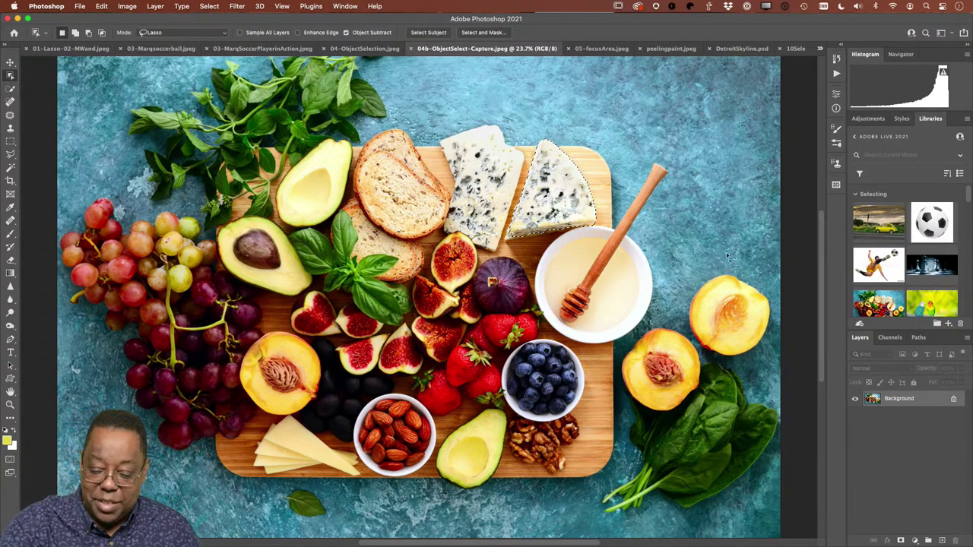
mouse_move(727, 257)
mouse_down()
mouse_move(689, 324)
mouse_move(722, 372)
mouse_move(783, 339)
mouse_move(728, 257)
mouse_up()
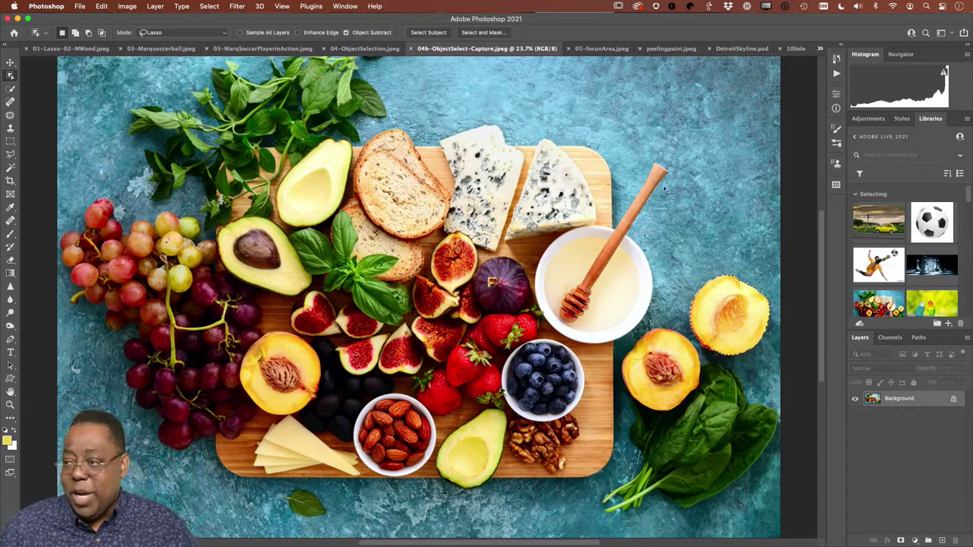
click(605, 49)
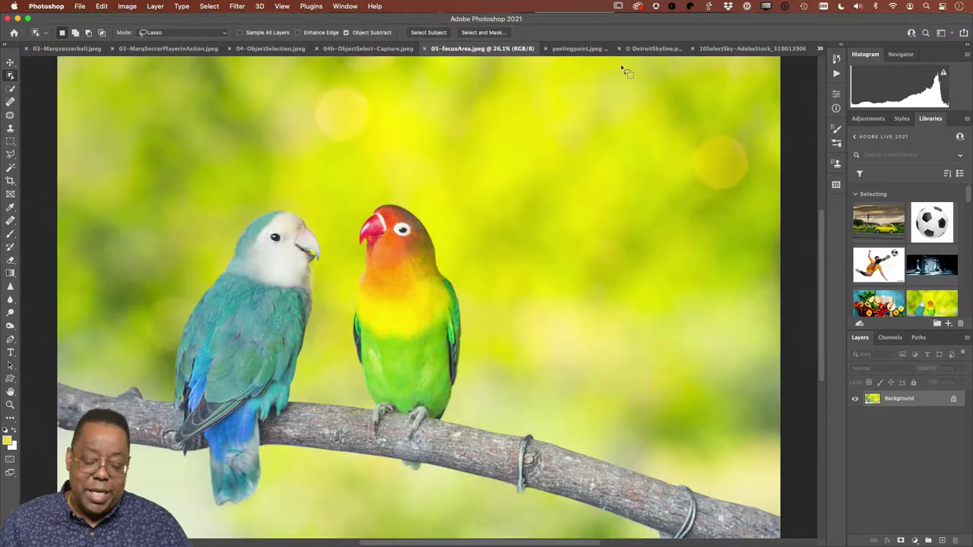
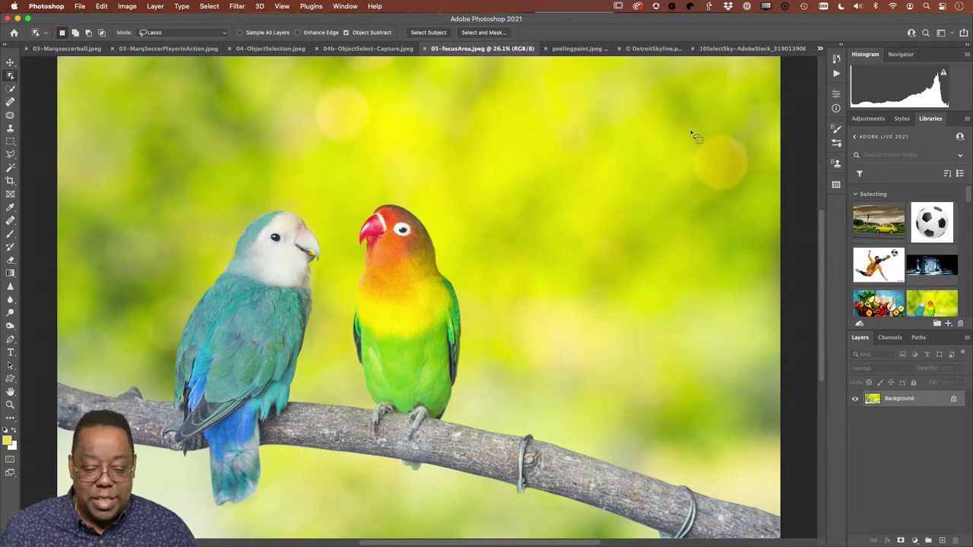
Run Select > Focus Area on the lovebirds and branch, previewing On Black and On Layers, then accept.
click(204, 7)
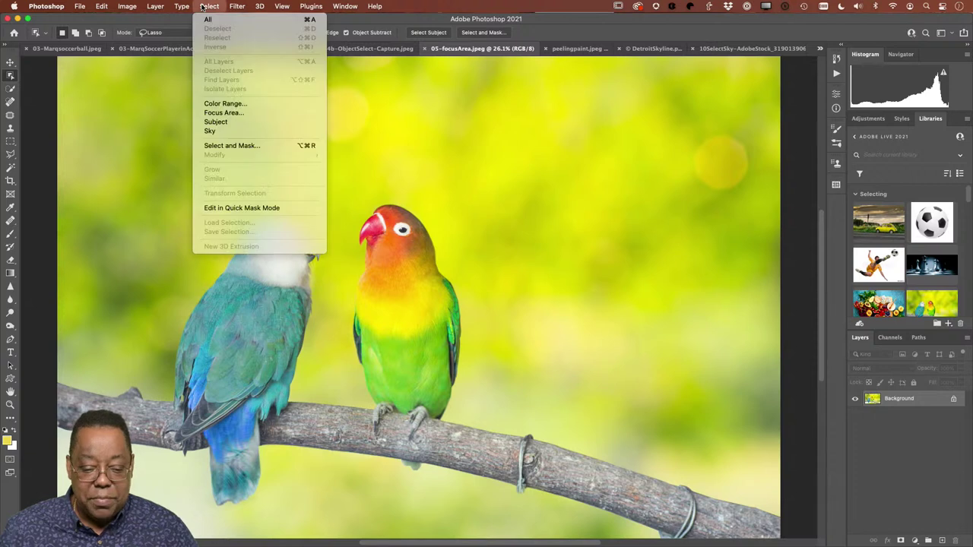
click(214, 113)
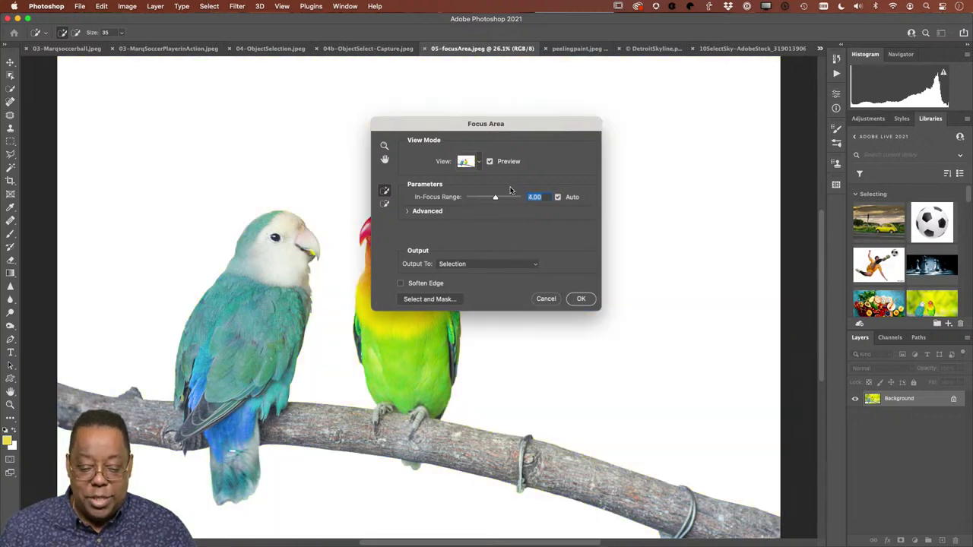
click(479, 163)
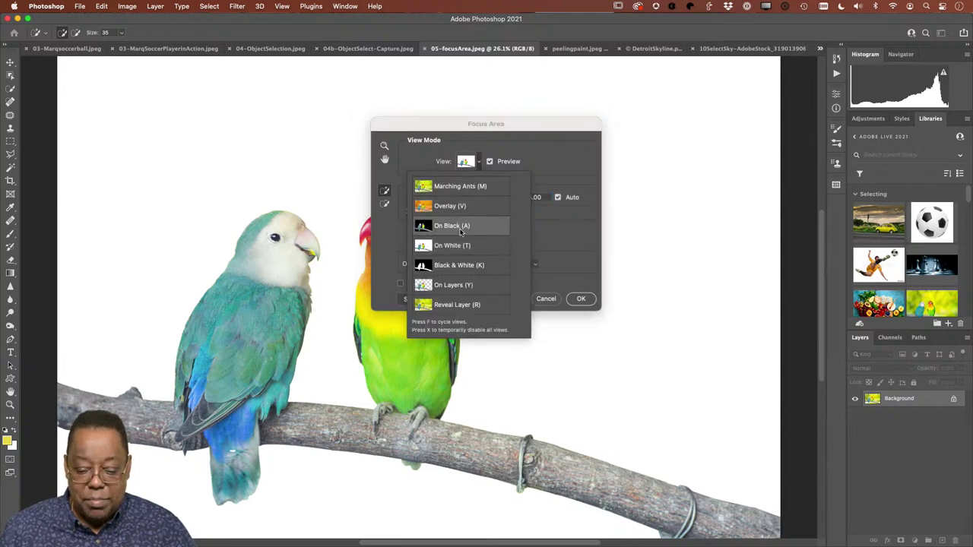
click(460, 228)
click(479, 164)
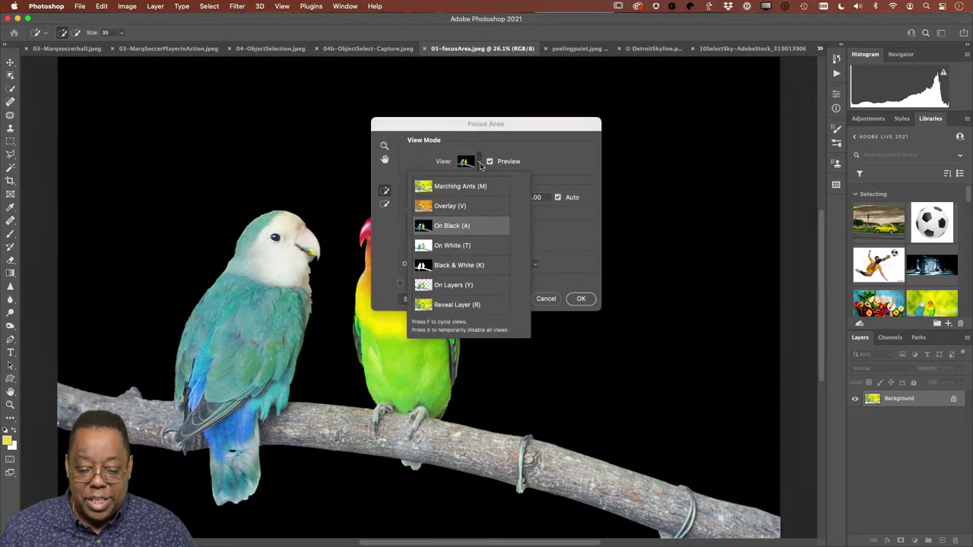
click(460, 286)
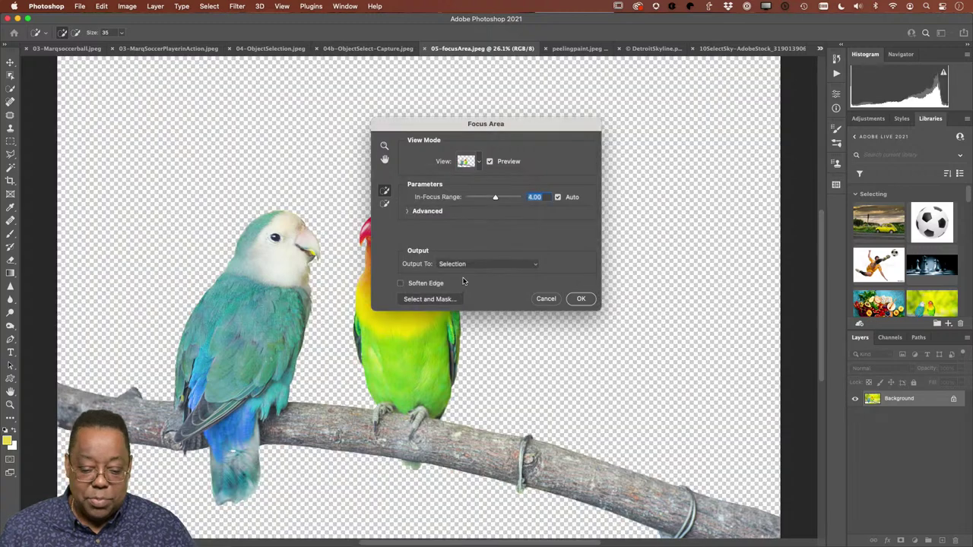
drag(497, 128, 687, 99)
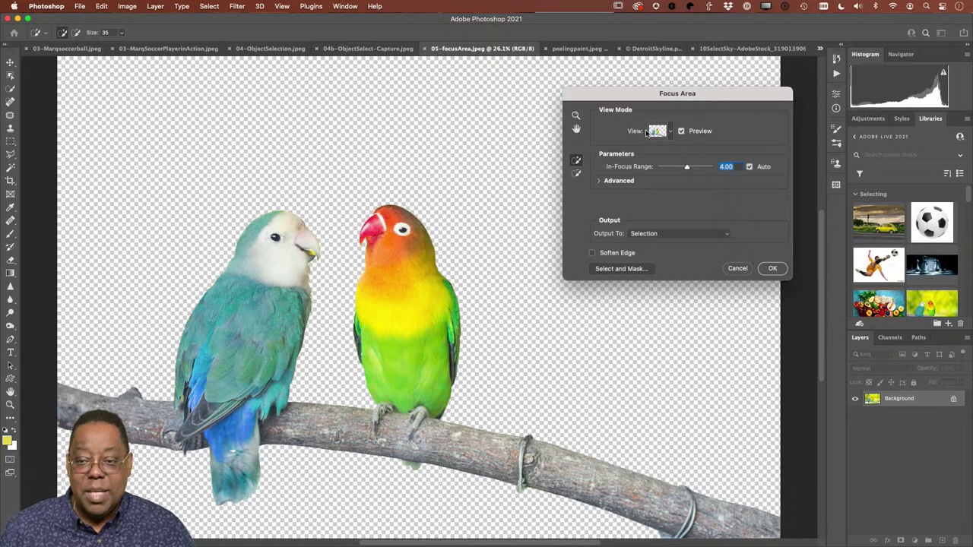
click(766, 269)
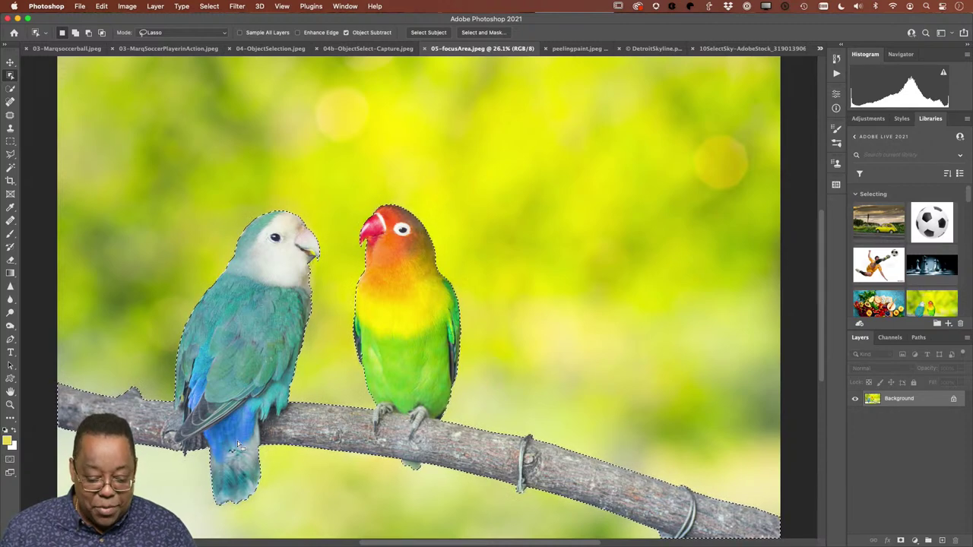
Add the blue tail to the existing selection with the Lasso tool.
click(11, 154)
click(47, 155)
key(shift)
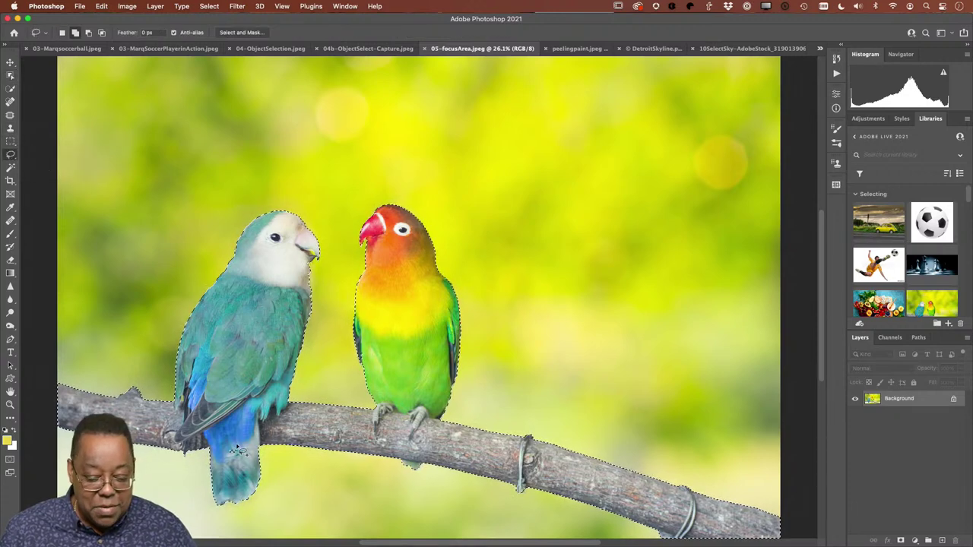
mouse_move(243, 450)
mouse_down()
mouse_move(222, 456)
mouse_move(255, 470)
mouse_move(262, 445)
mouse_move(346, 410)
mouse_up()
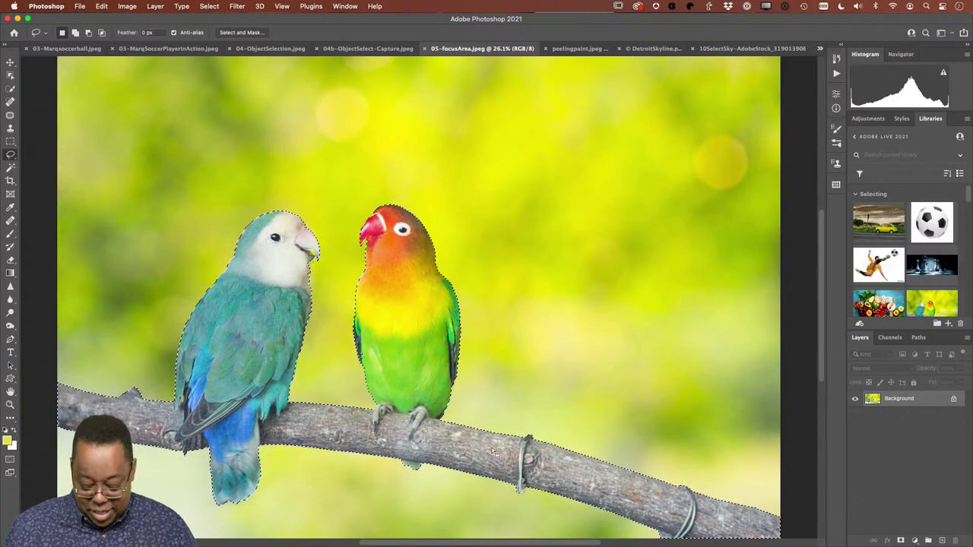
Copy the birds to a new layer, hide Background, and place the car-scene library image.
key(super+j)
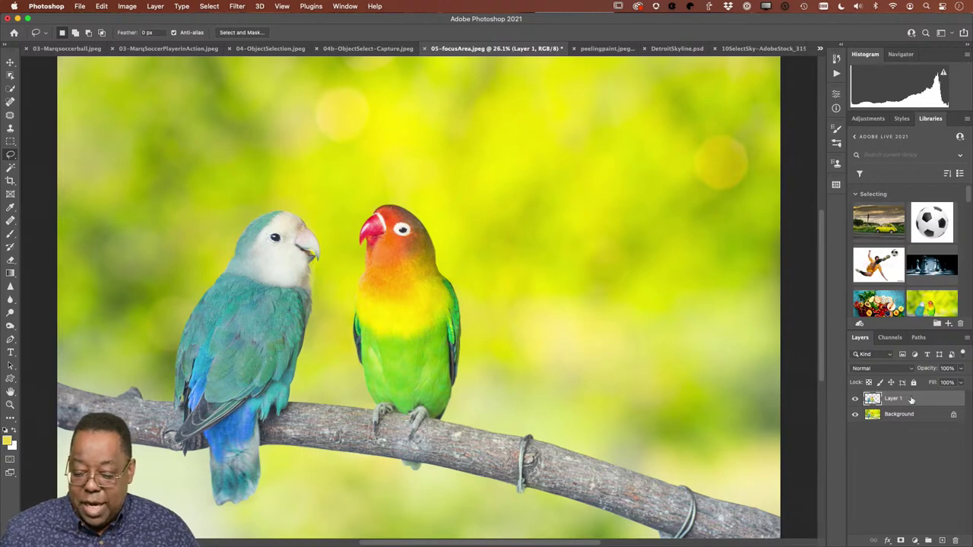
click(855, 414)
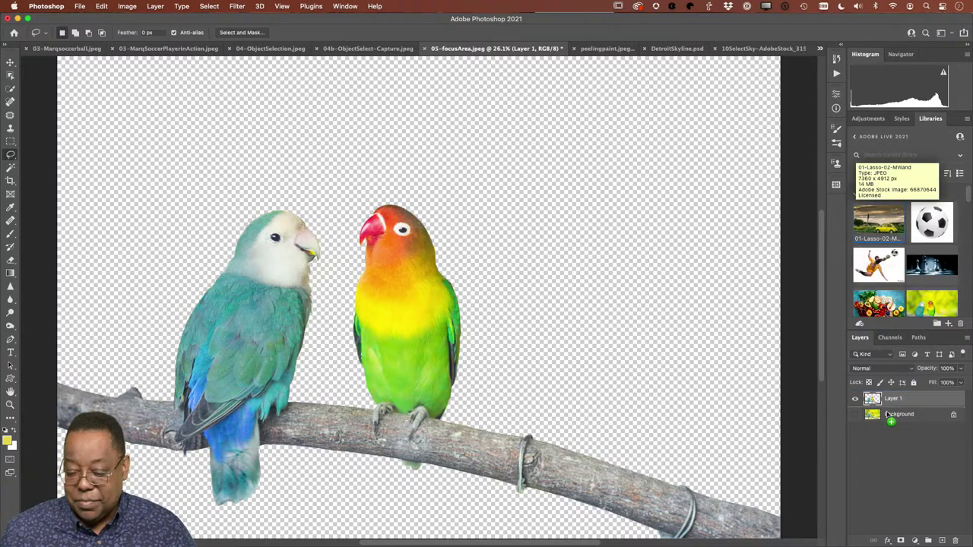
drag(773, 418, 772, 418)
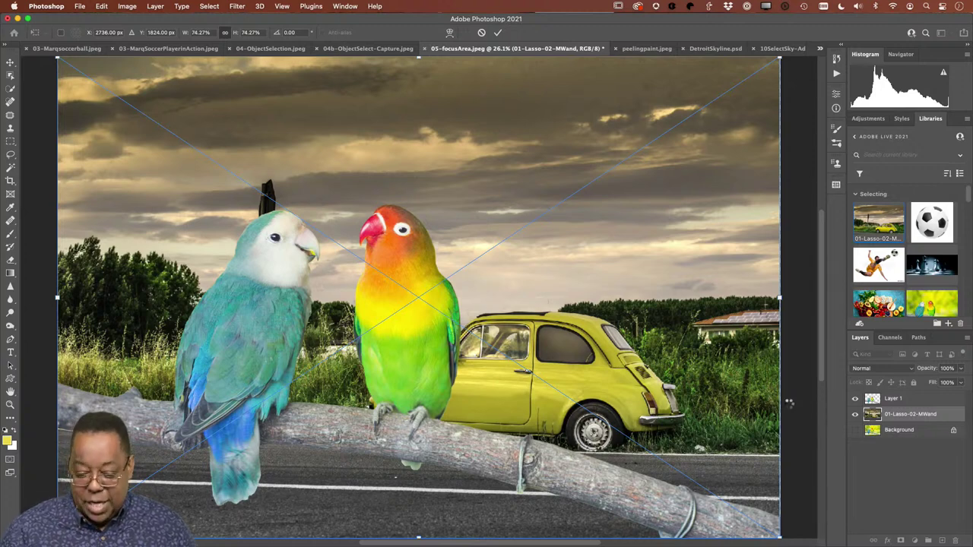
key(Return)
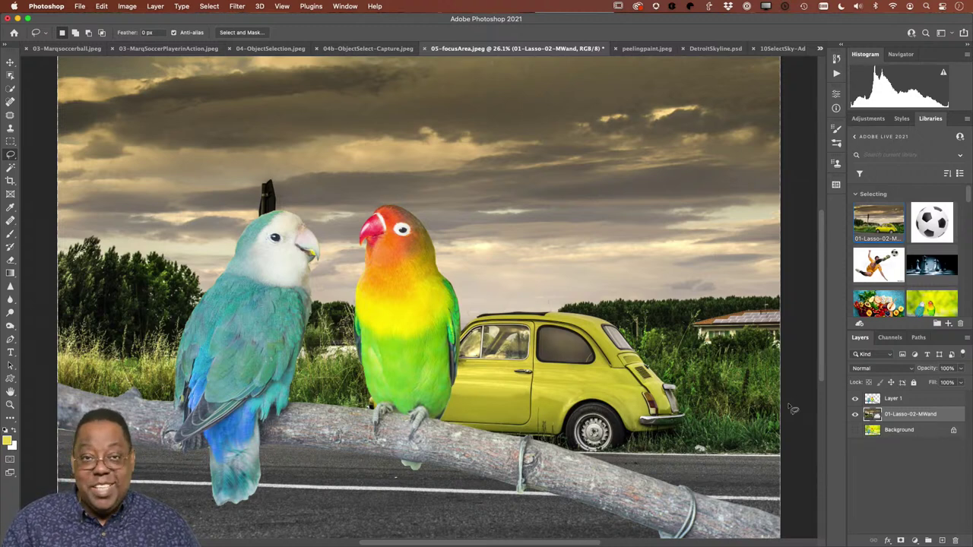
Hide Layer 1 and the car-scene layer, then show and select the Background layer.
click(854, 398)
click(853, 415)
click(875, 430)
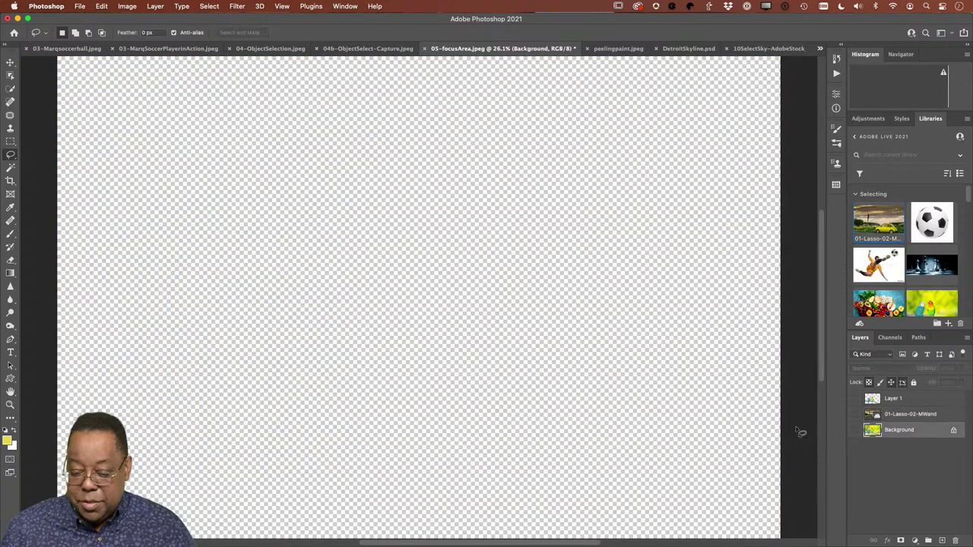
click(855, 431)
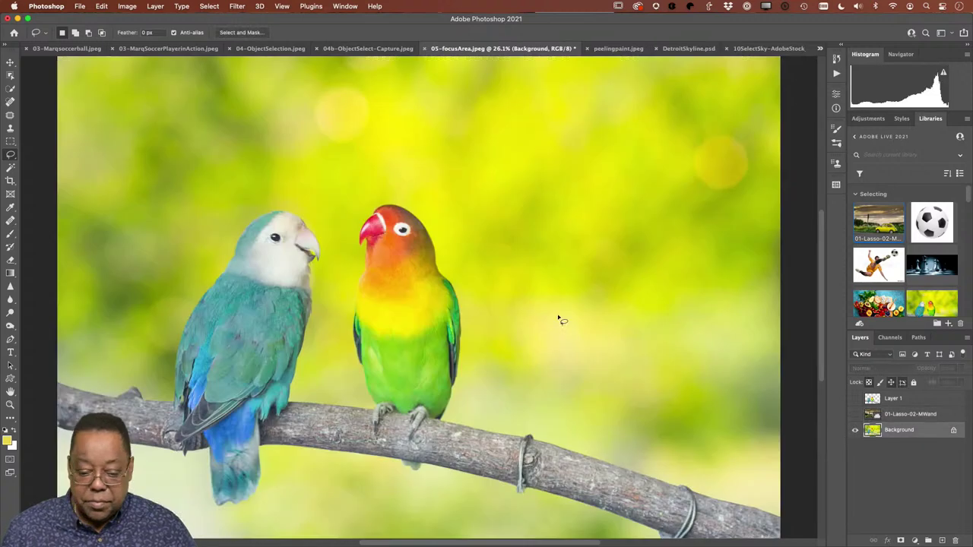
Run Focus Area with In-Focus Range 4.00, outputting to a New Layer with Layer Mask.
click(215, 8)
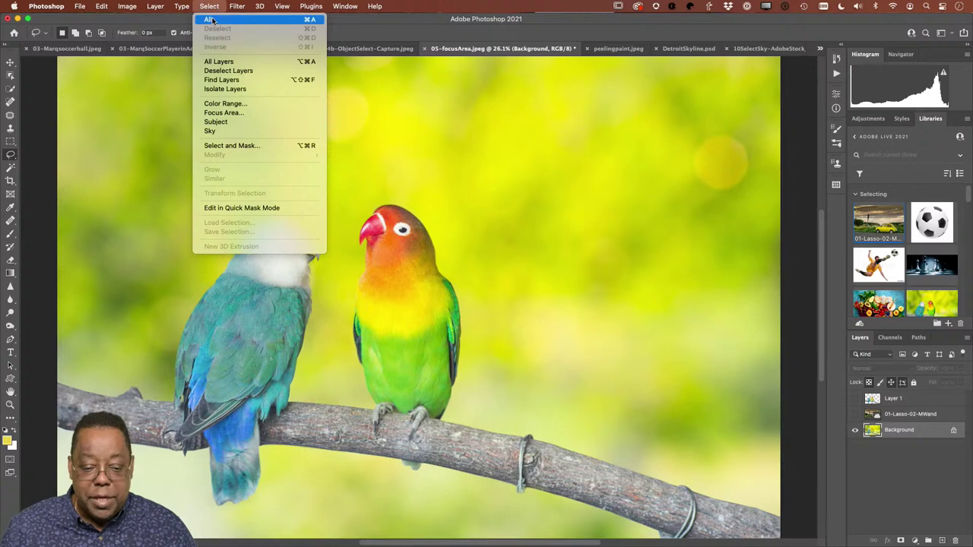
click(222, 113)
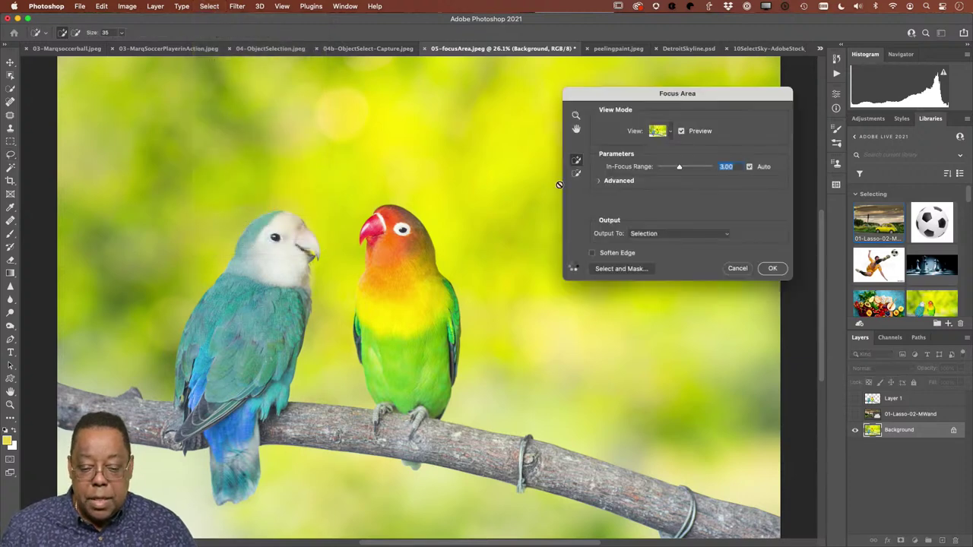
drag(679, 166, 686, 167)
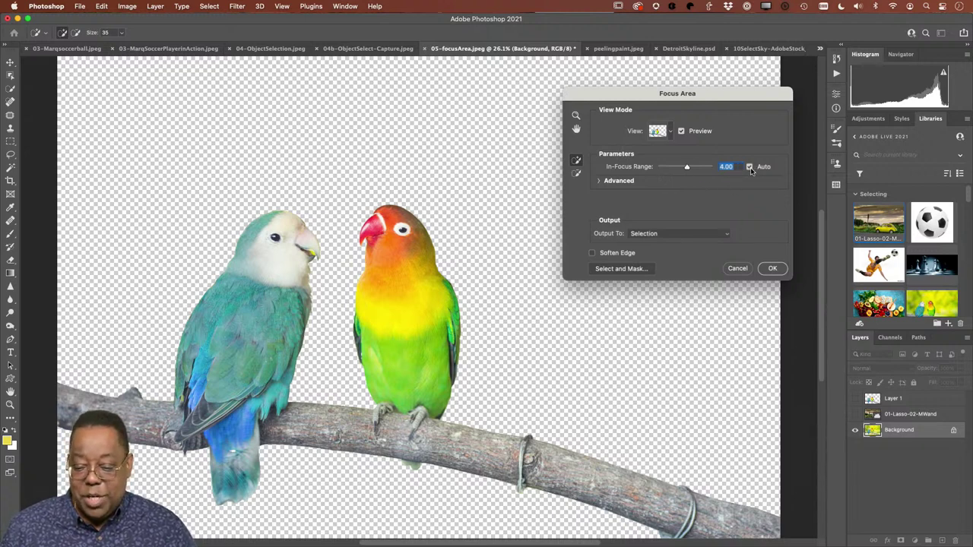
click(600, 181)
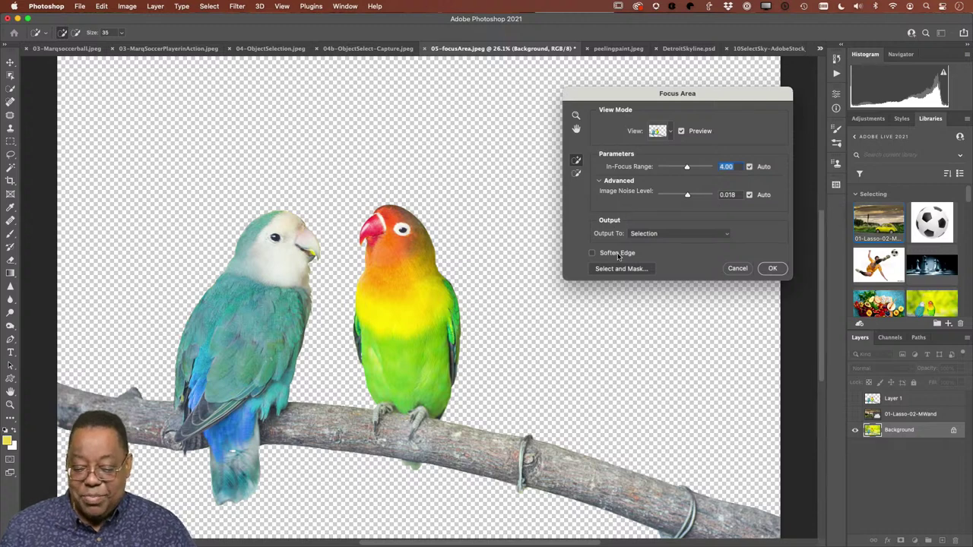
click(654, 235)
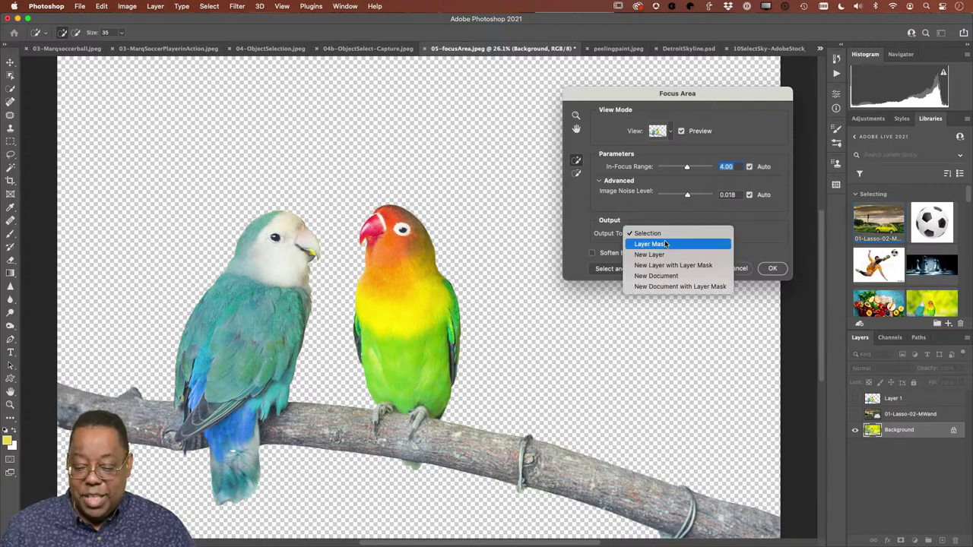
click(671, 267)
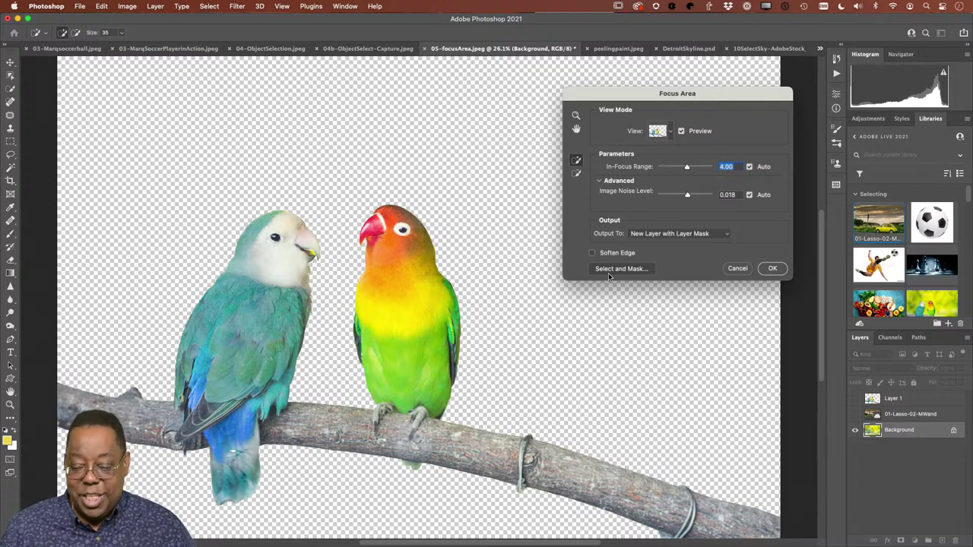
click(772, 269)
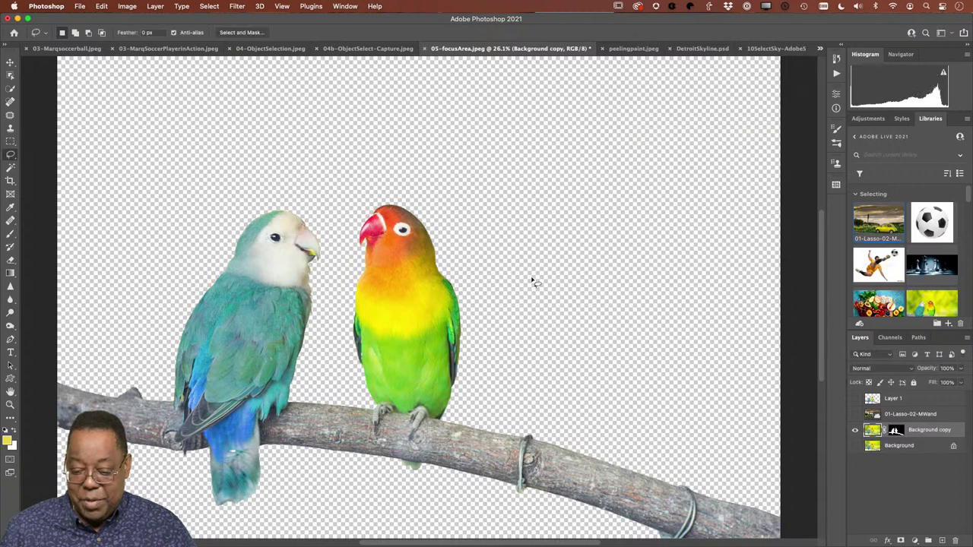
Move the masked Background copy layer above the 01-Lasso-02-MWand car-scene layer.
click(854, 447)
click(854, 447)
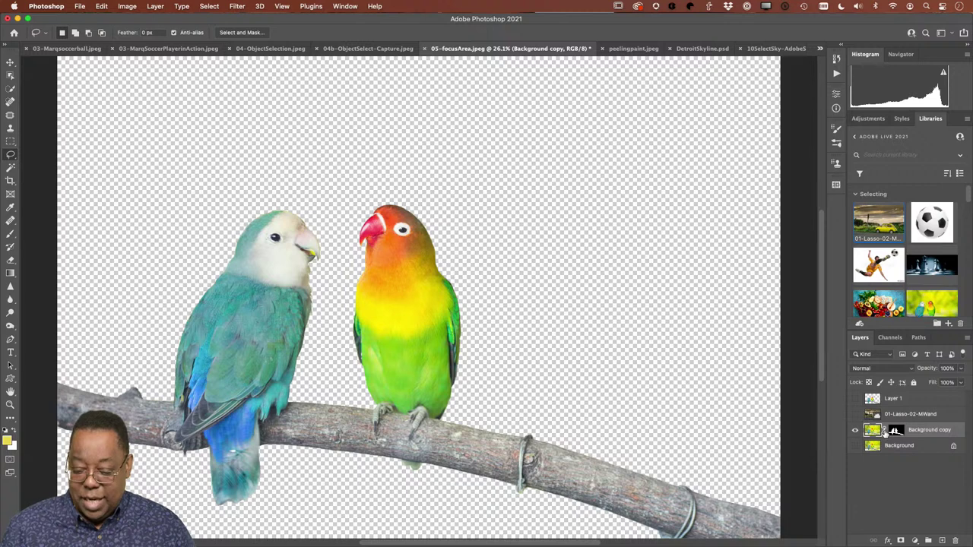
drag(924, 434, 923, 409)
click(855, 430)
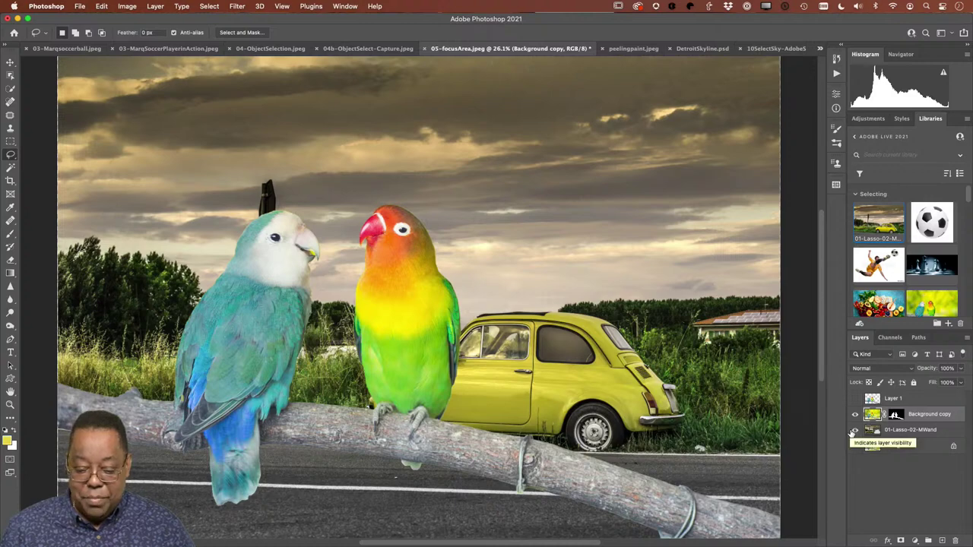
click(855, 430)
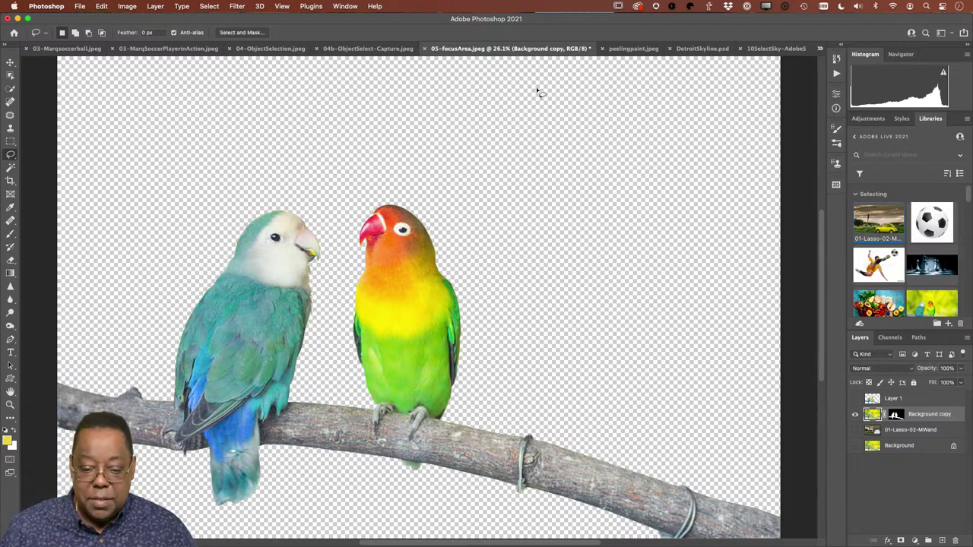
Glance at peelingpaint.jpeg, then return to 05-focusArea.jpeg and scroll down.
click(633, 49)
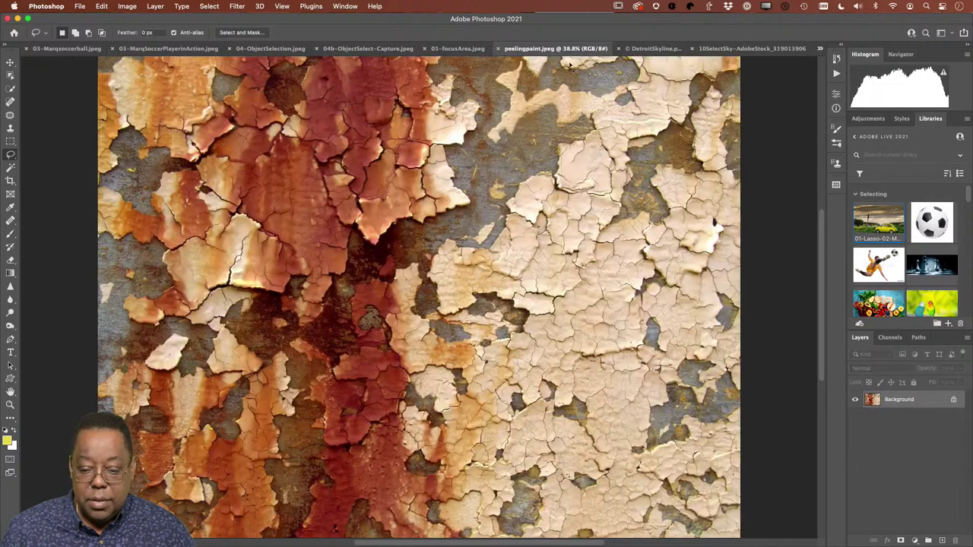
click(458, 48)
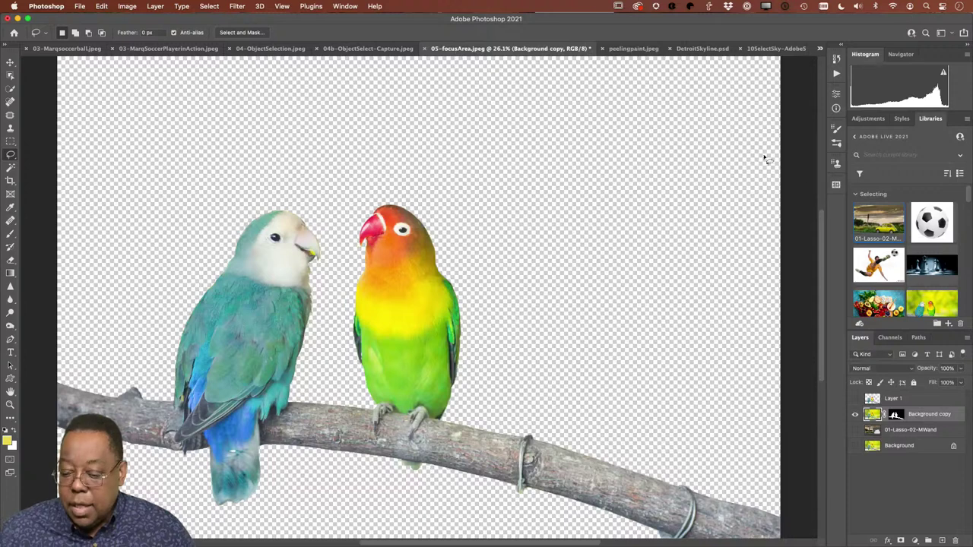
scroll(912, 260, down, 2)
scroll(911, 260, down, 1)
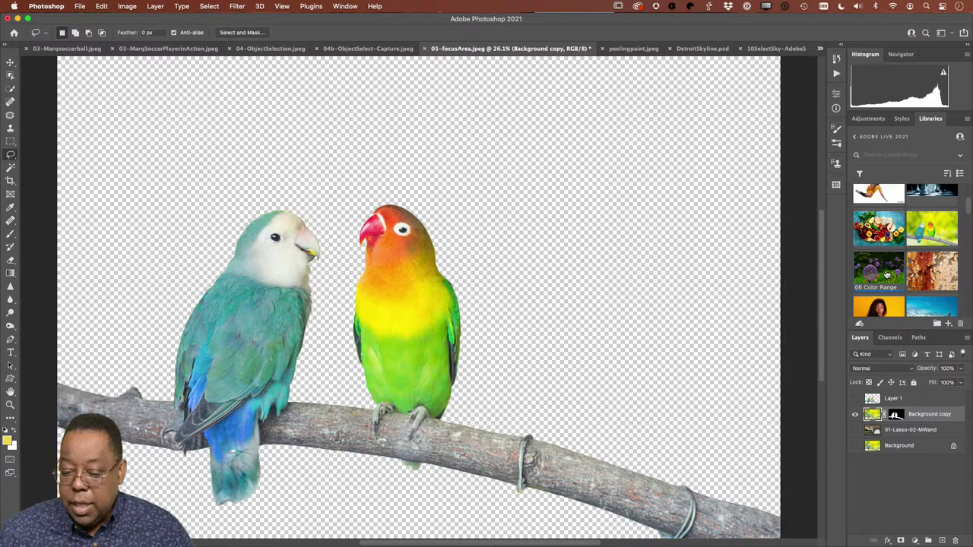
Open the 06ColorRange library image and fit it on screen with Cmd+0.
double_click(886, 275)
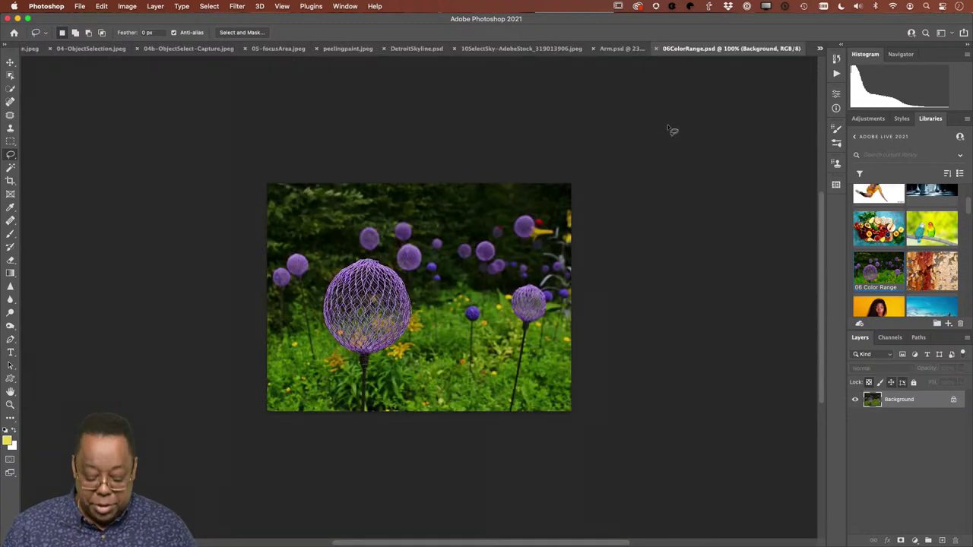
key(super+0)
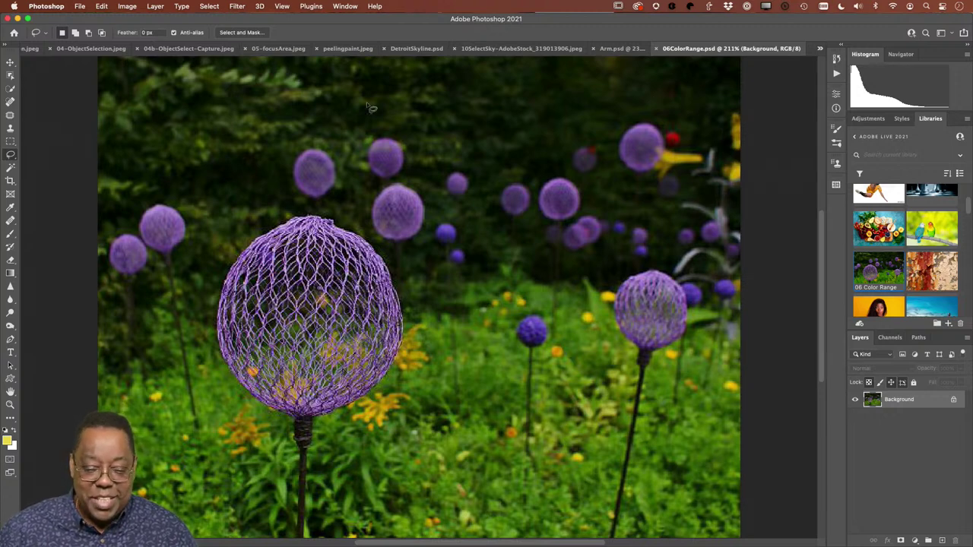
Open the Select menu, close it, then open it again.
click(210, 6)
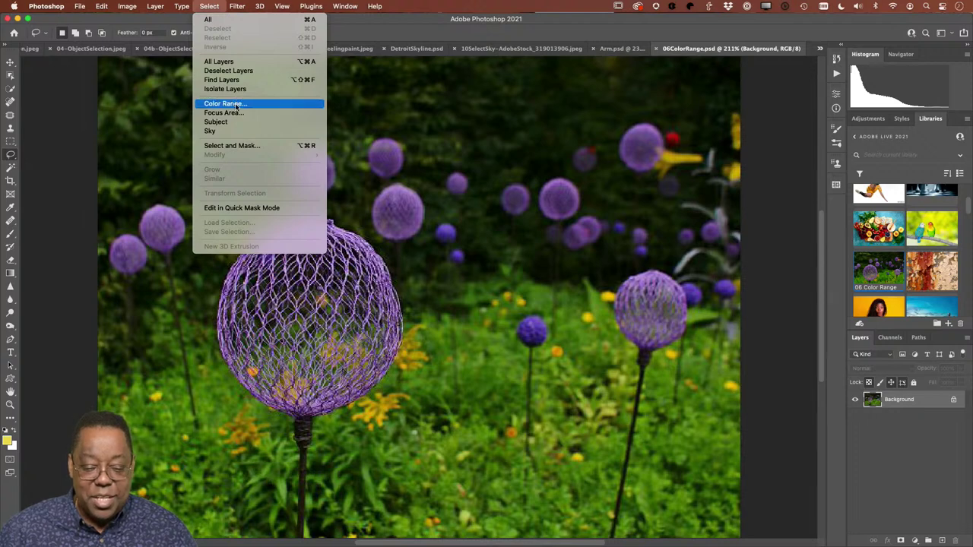
click(209, 5)
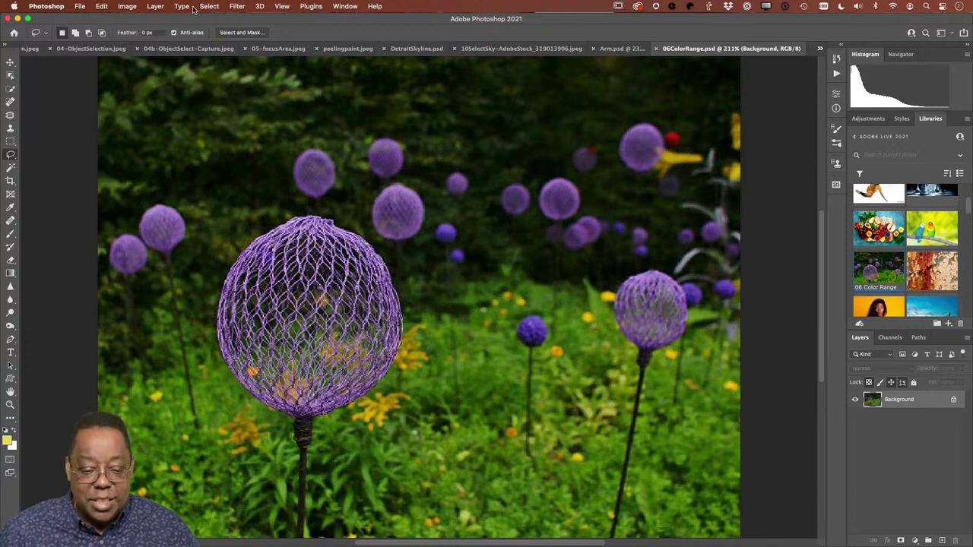
click(203, 7)
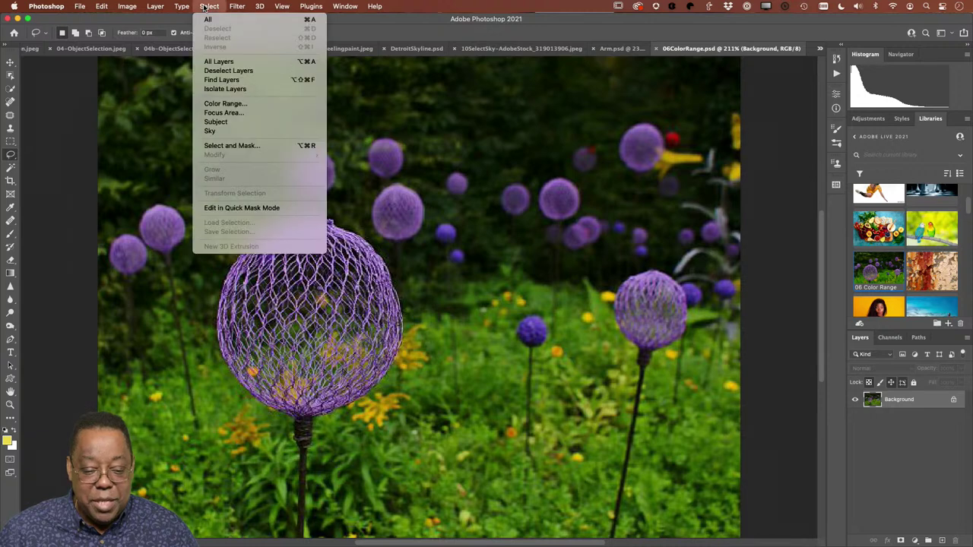
In Color Range, sample a purple flower head, then add the wire globe and two alliums.
click(254, 104)
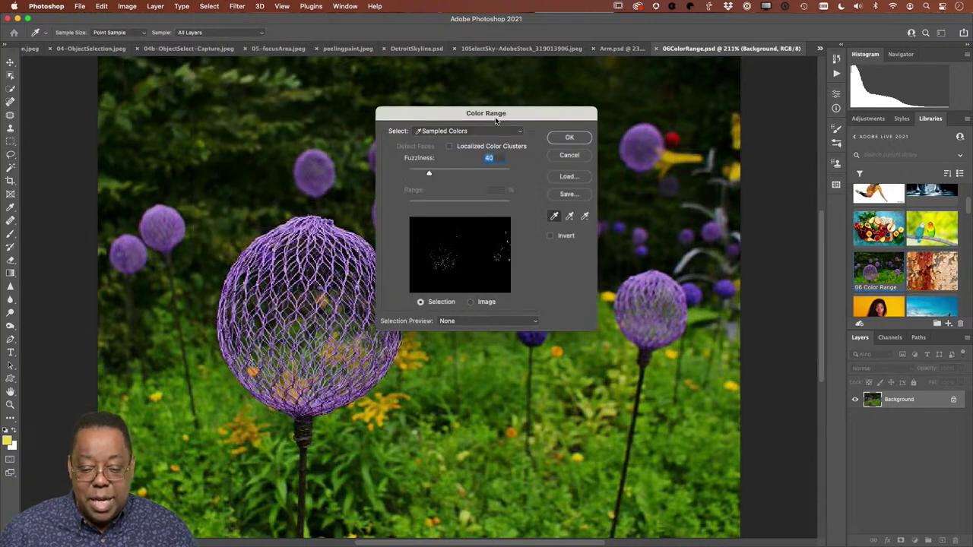
drag(497, 119, 536, 32)
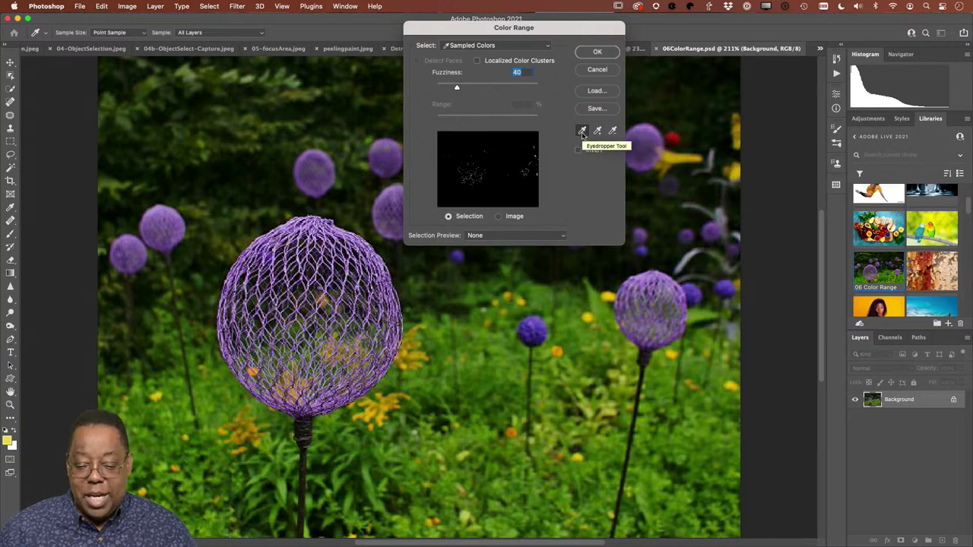
click(157, 216)
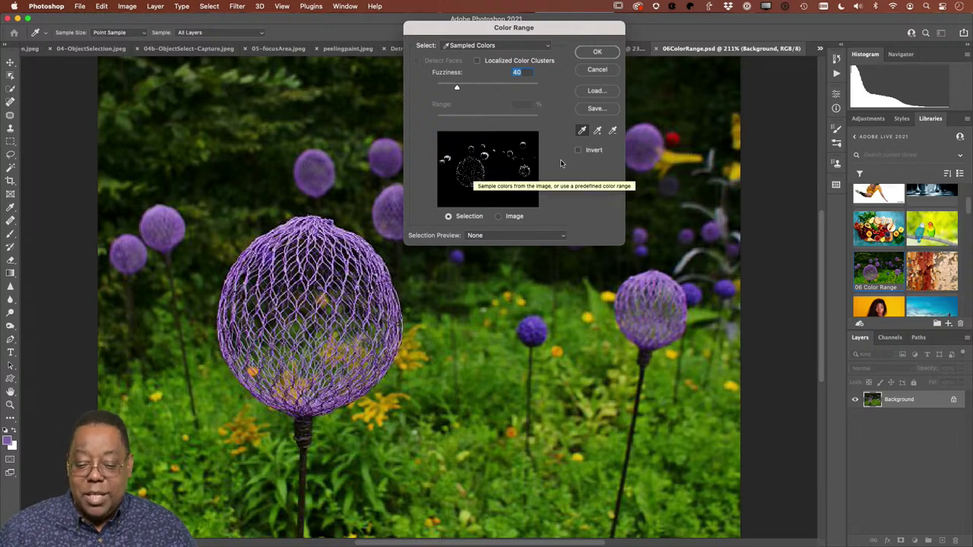
click(598, 131)
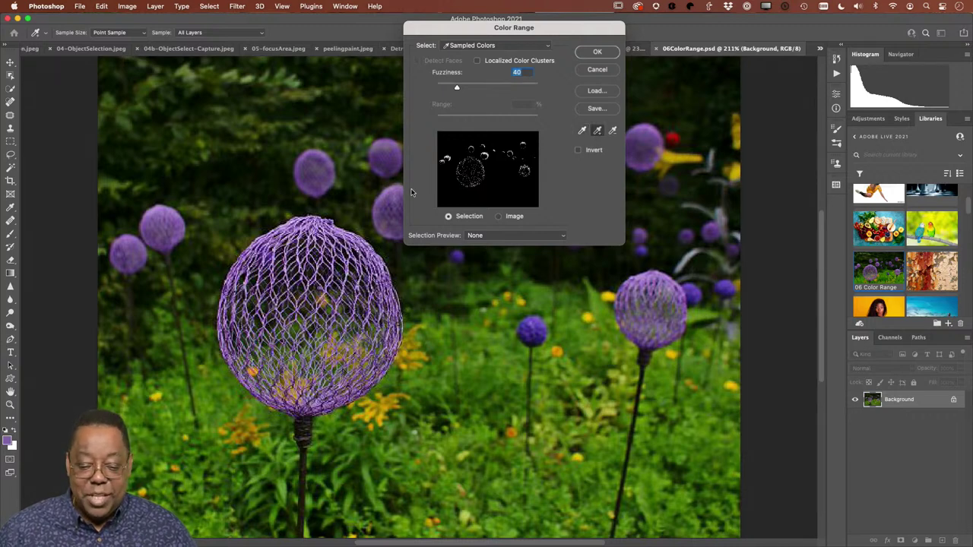
click(318, 190)
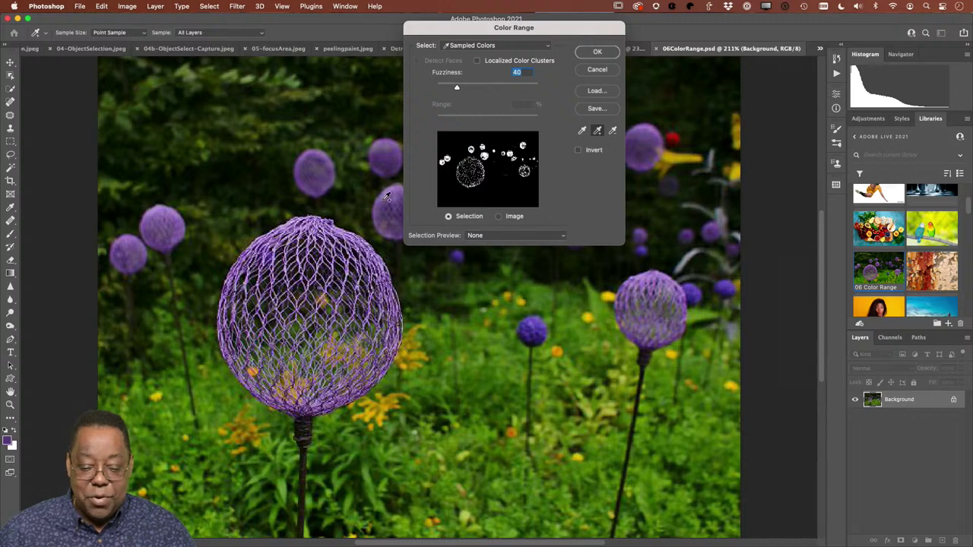
click(533, 332)
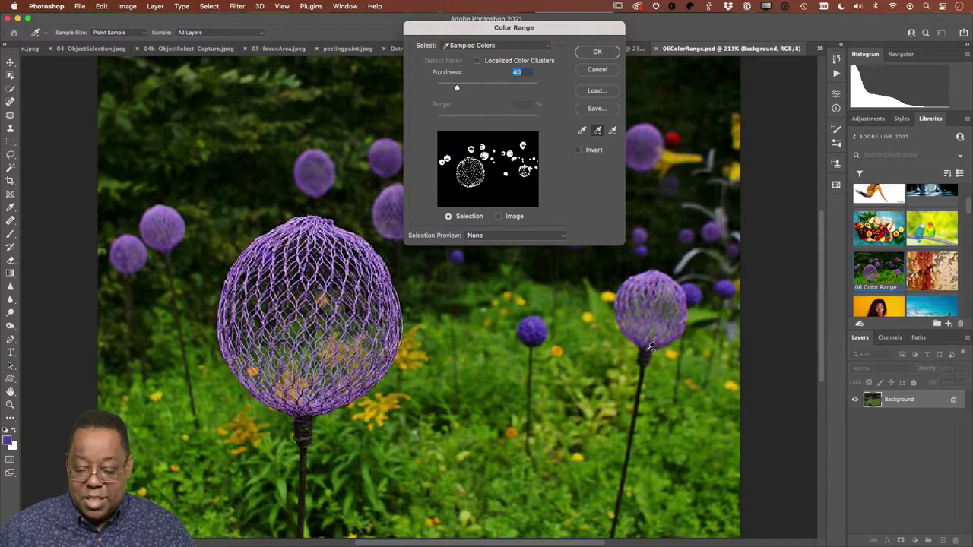
click(659, 346)
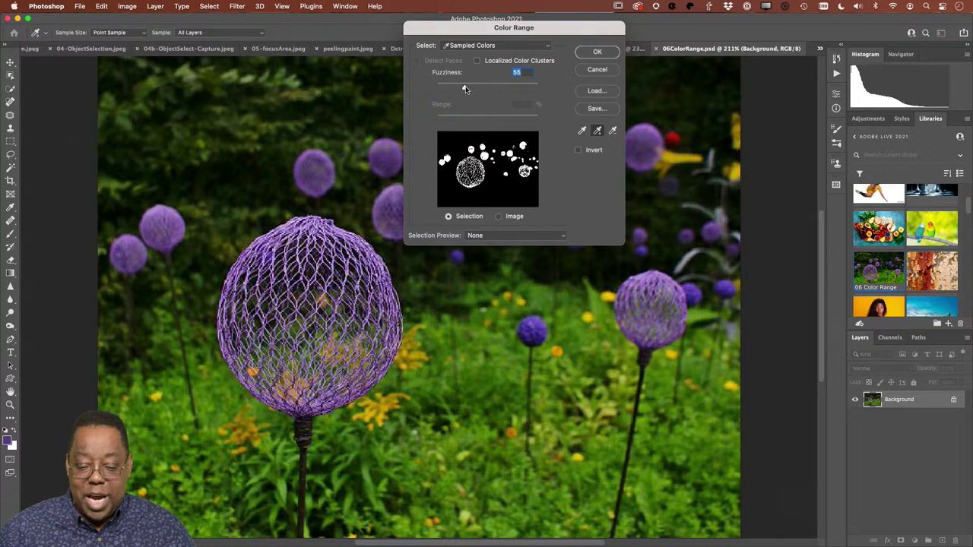
Adjust Fuzziness to about 67 and accept the colour selection.
mouse_move(472, 89)
mouse_down()
mouse_move(540, 89)
mouse_move(449, 99)
mouse_move(488, 93)
mouse_up()
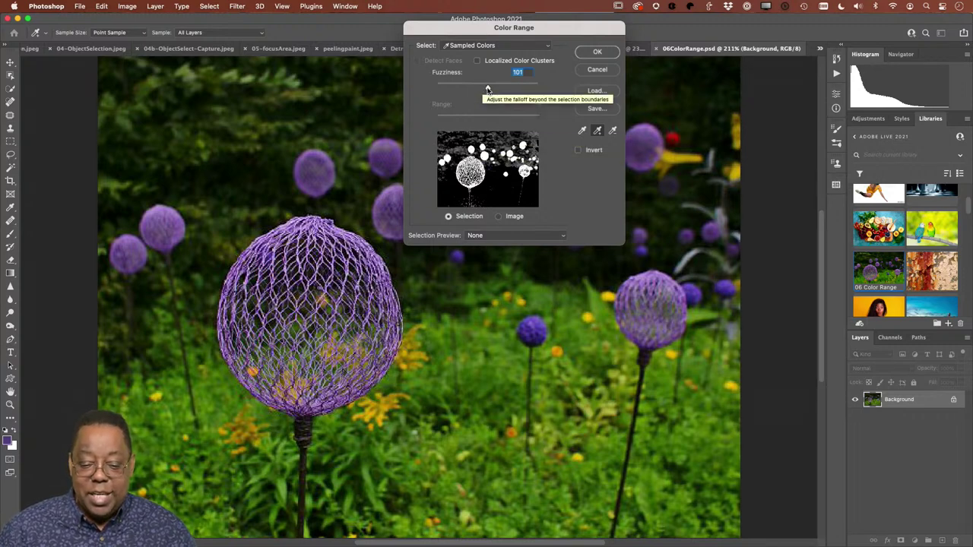
drag(487, 90, 470, 93)
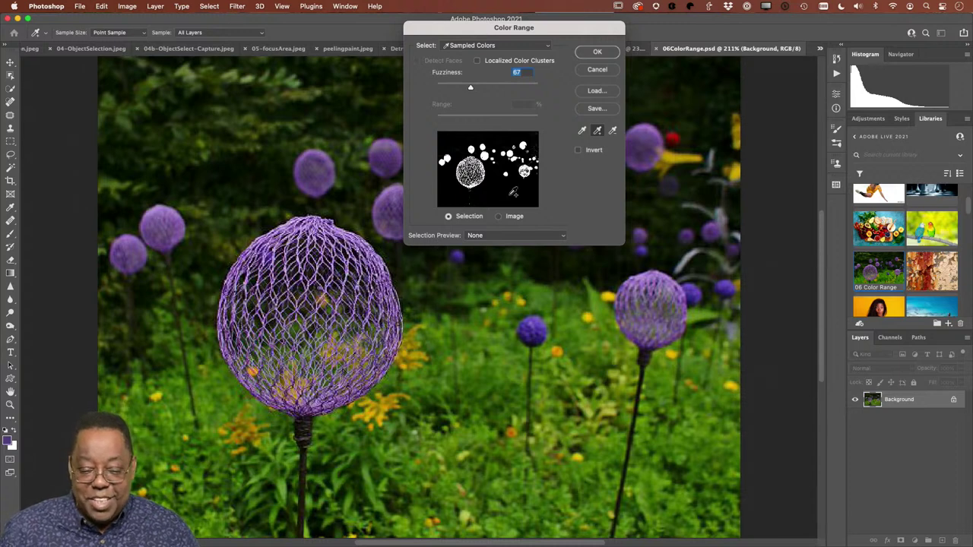
click(597, 52)
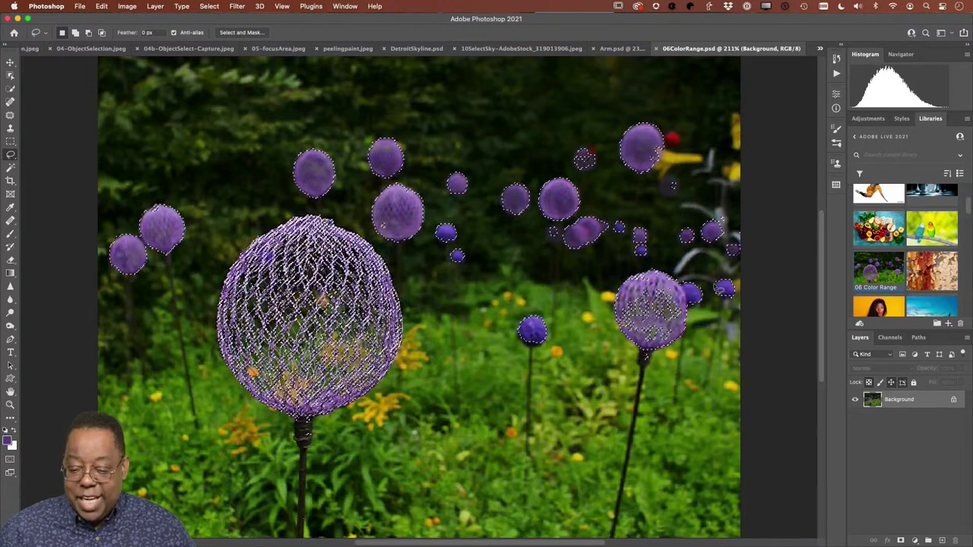
Extend the flower selection with Select > Similar, then hold Shift to add more.
click(208, 7)
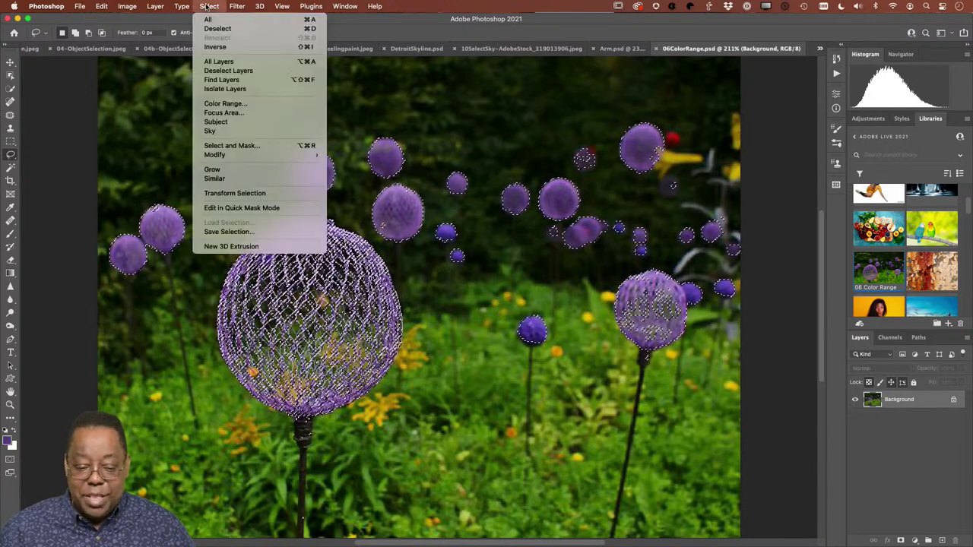
click(256, 179)
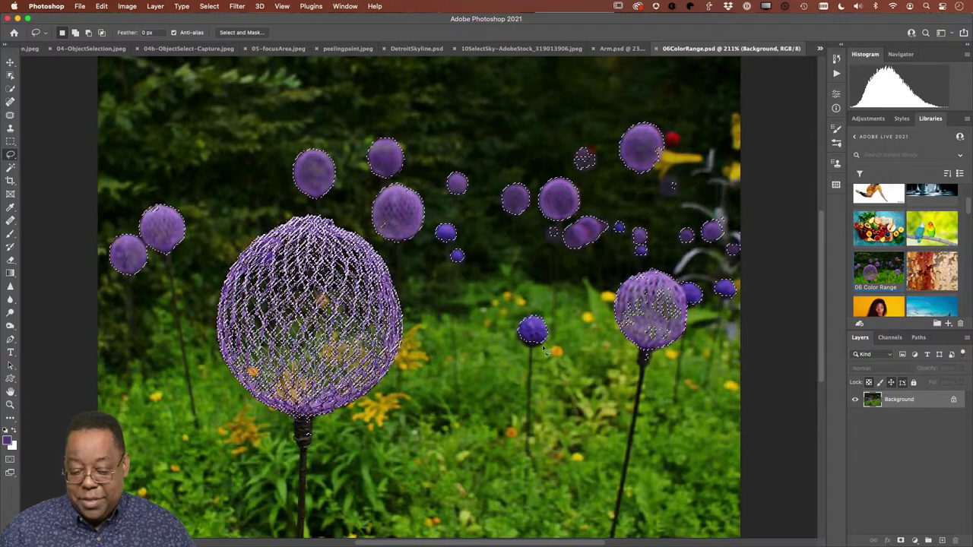
key(shift)
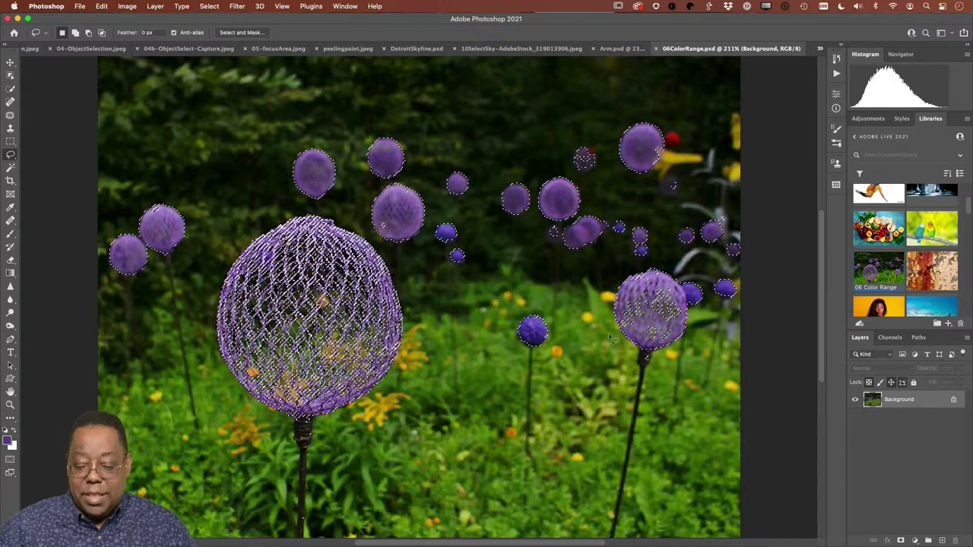
Add a masked Hue/Saturation adjustment with Hue +97 and Saturation +38.
click(915, 541)
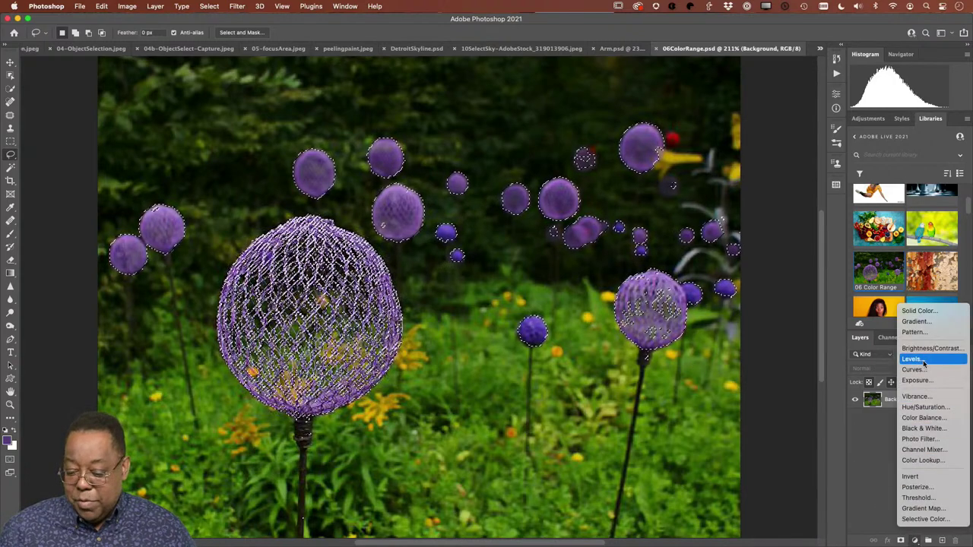
click(921, 407)
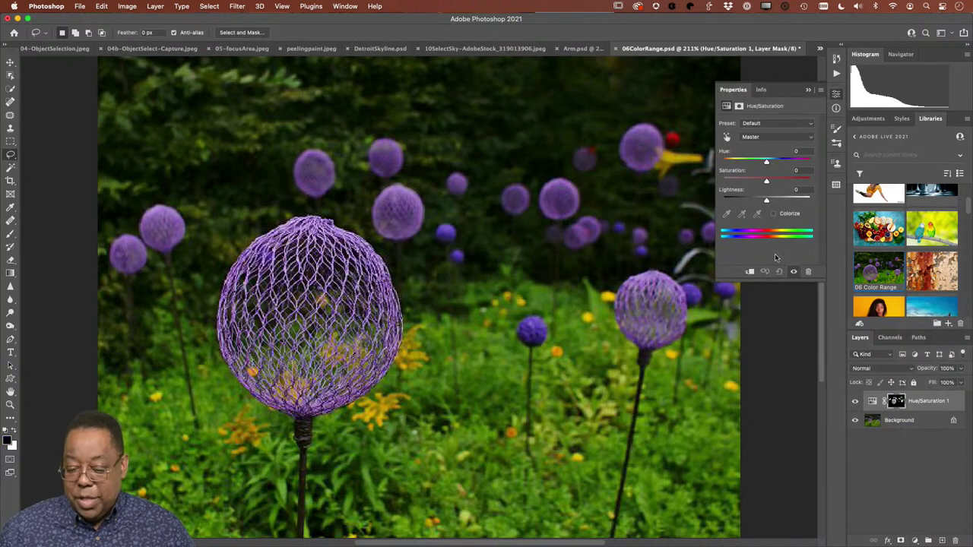
drag(766, 162, 797, 173)
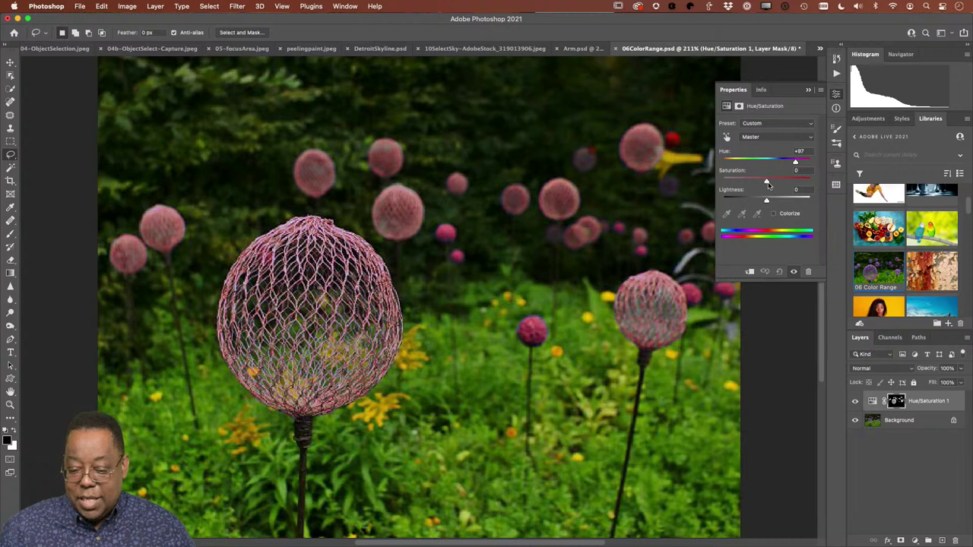
drag(767, 181, 776, 182)
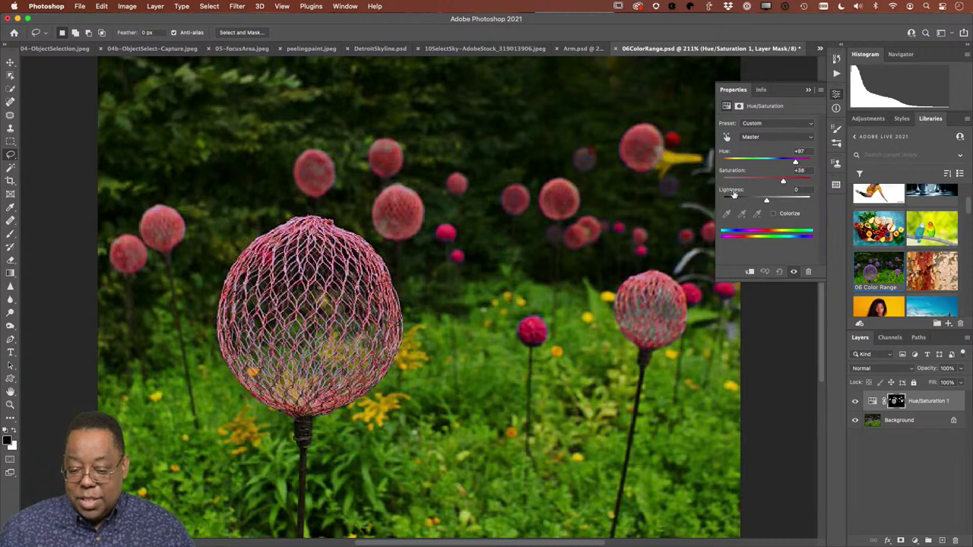
click(899, 402)
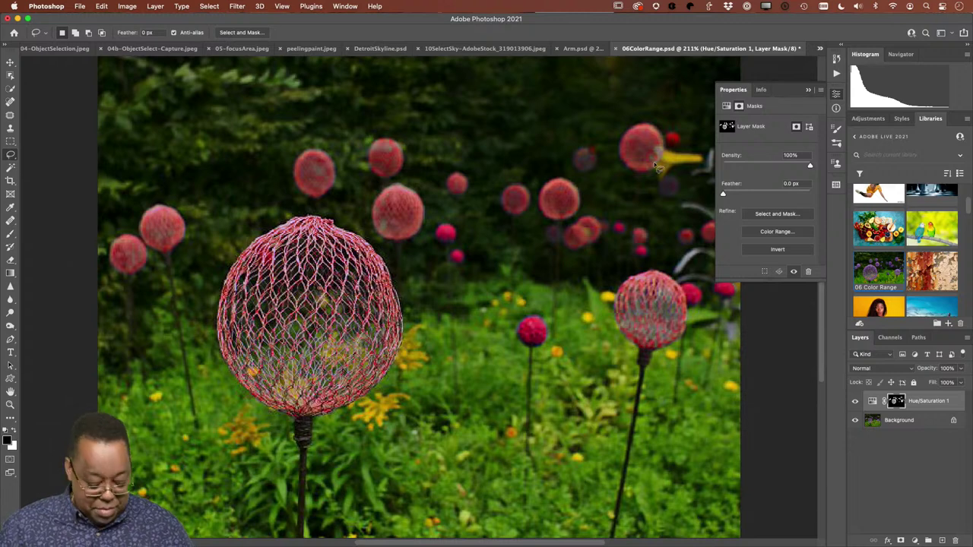
Pick the Brush tool, shrink it twice with [, and make white the foreground colour.
key(b)
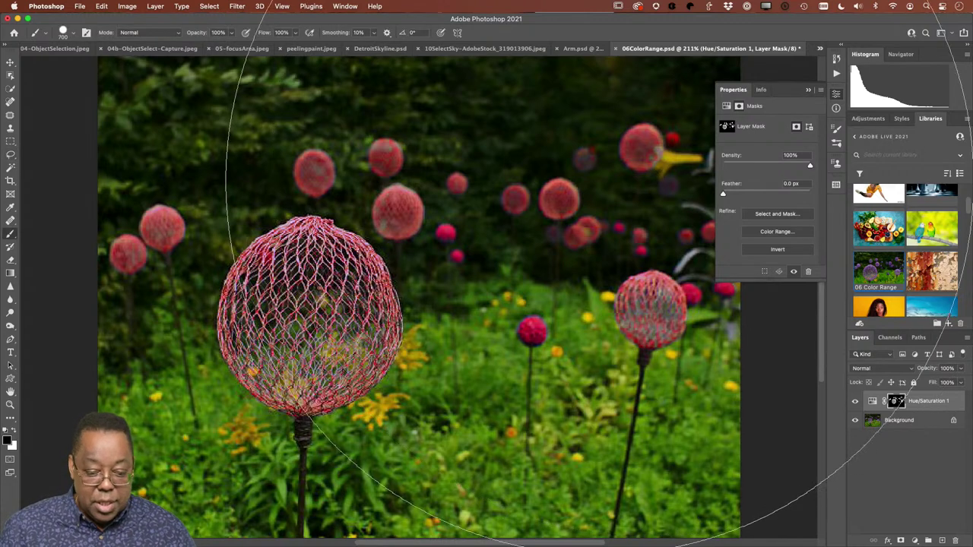
key(bracketleft)
key(bracketleft)
key(bracketleft)
key(bracketleft)
key(bracketleft)
key(bracketleft)
key(bracketleft)
key(bracketleft)
key(bracketleft)
key(bracketleft)
key(bracketleft)
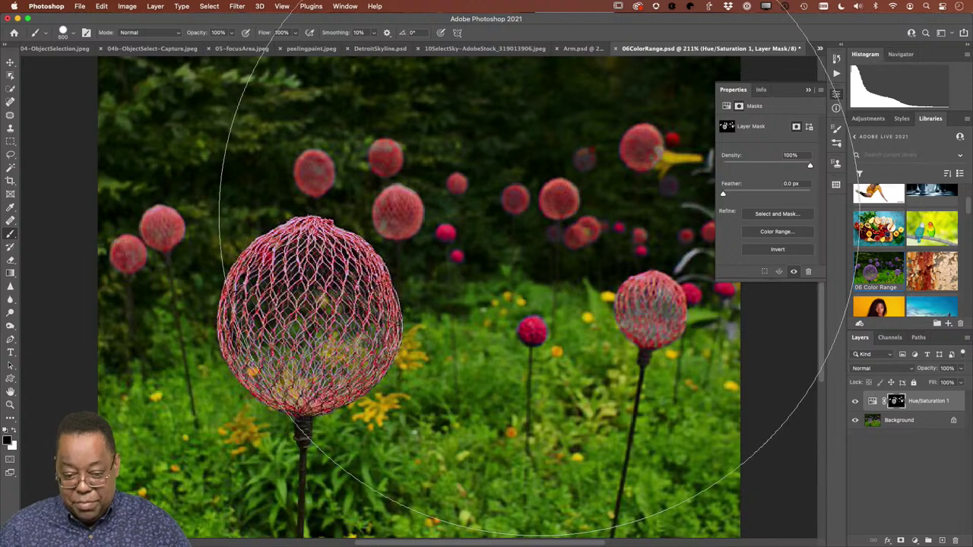
key(bracketleft)
key(bracketleft)
key(bracketleft)
key(bracketleft)
key(bracketleft)
key(bracketleft)
key(bracketleft)
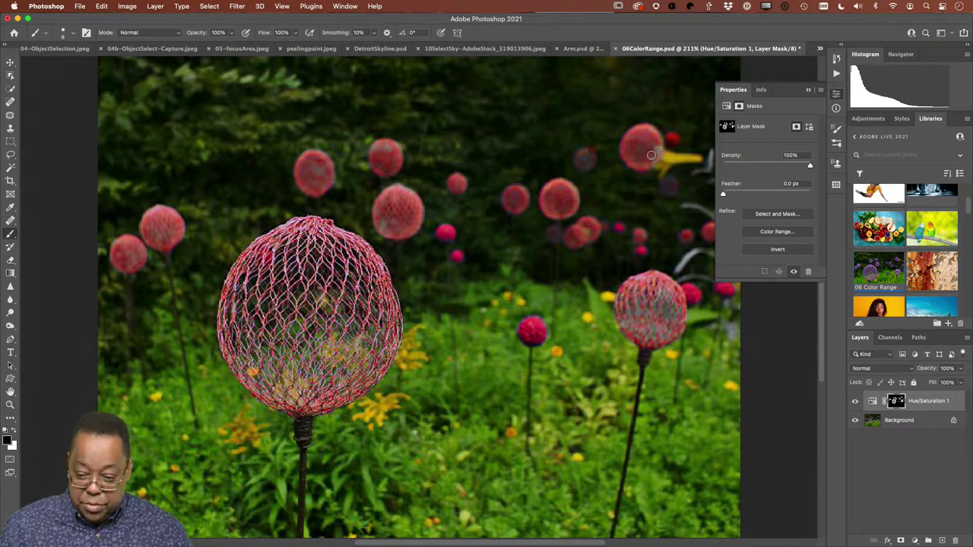
key(x)
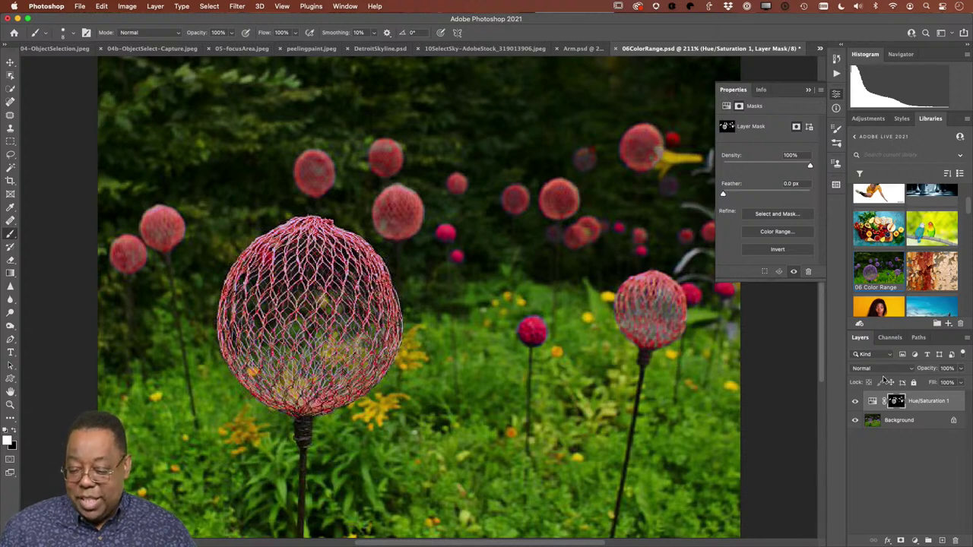
Recolour the wire globes to Hue -40, Saturation +38, close the settings, and switch to Arm.psd.
click(727, 106)
drag(795, 164, 750, 173)
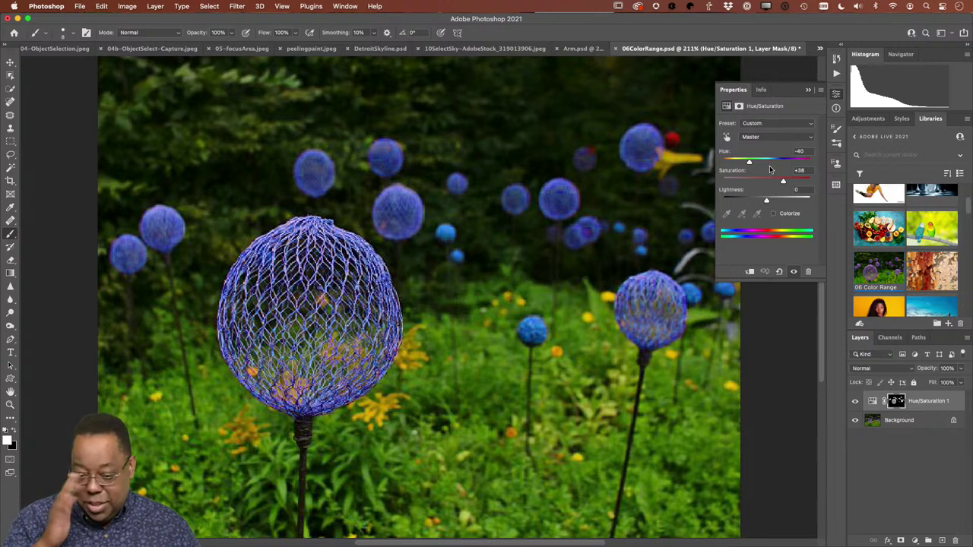
click(807, 91)
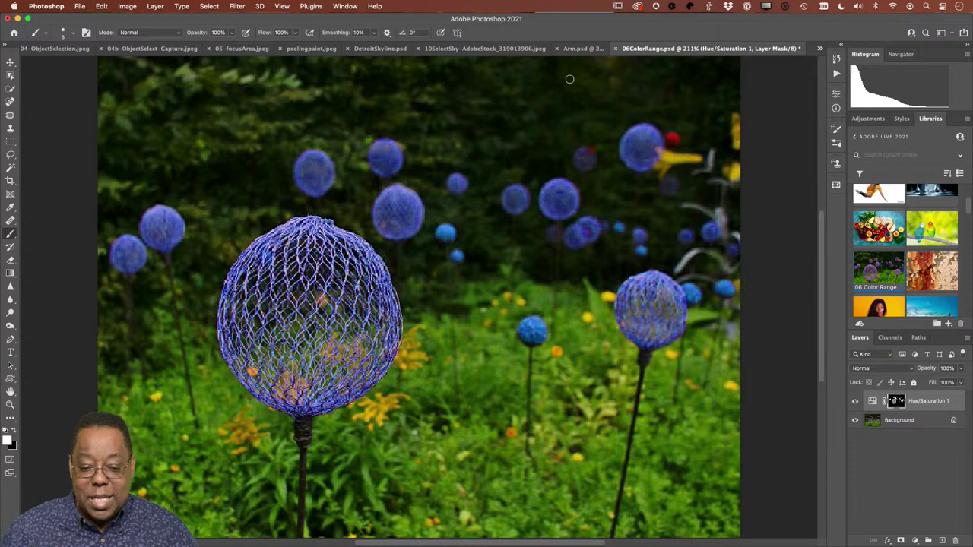
click(576, 49)
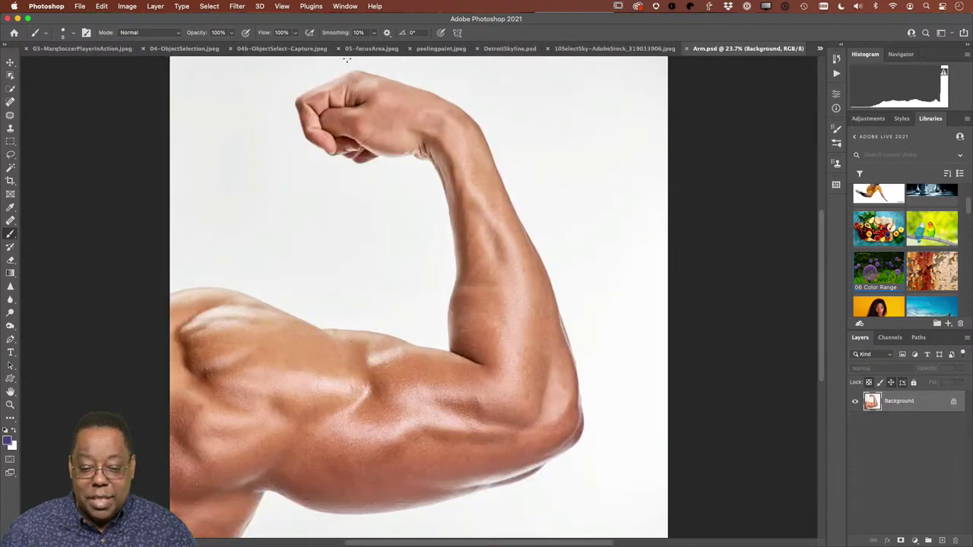
On 05-focusArea.jpeg, show only the Background layer and start a Focus Area selection.
click(369, 49)
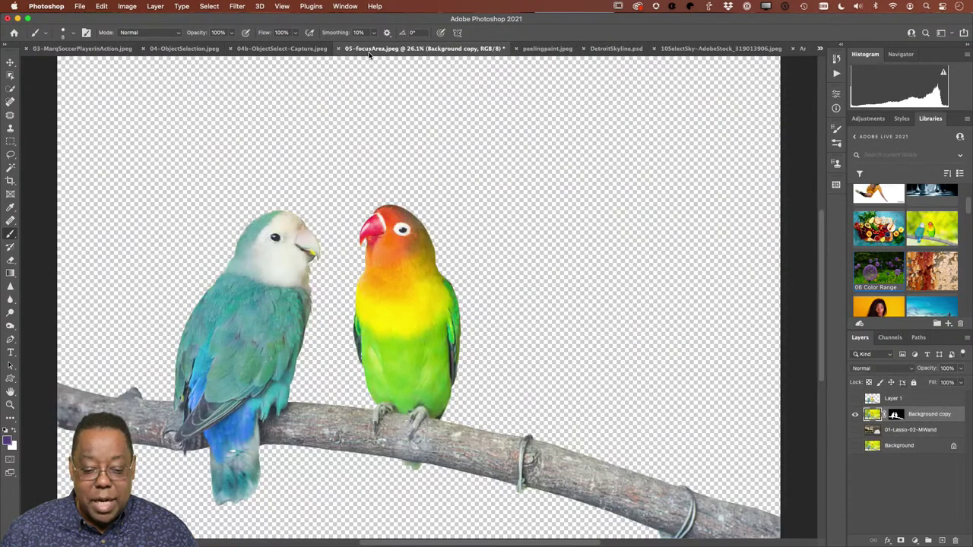
click(853, 416)
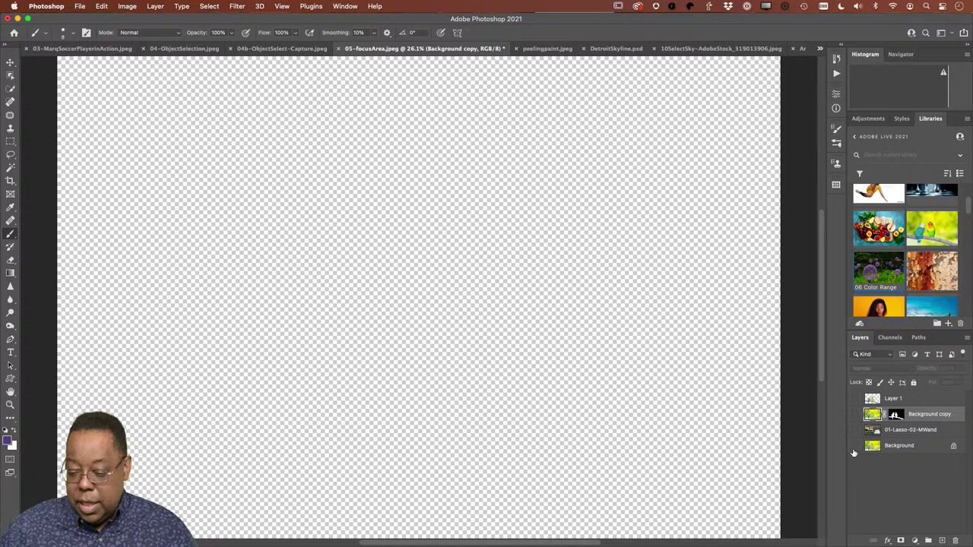
click(854, 447)
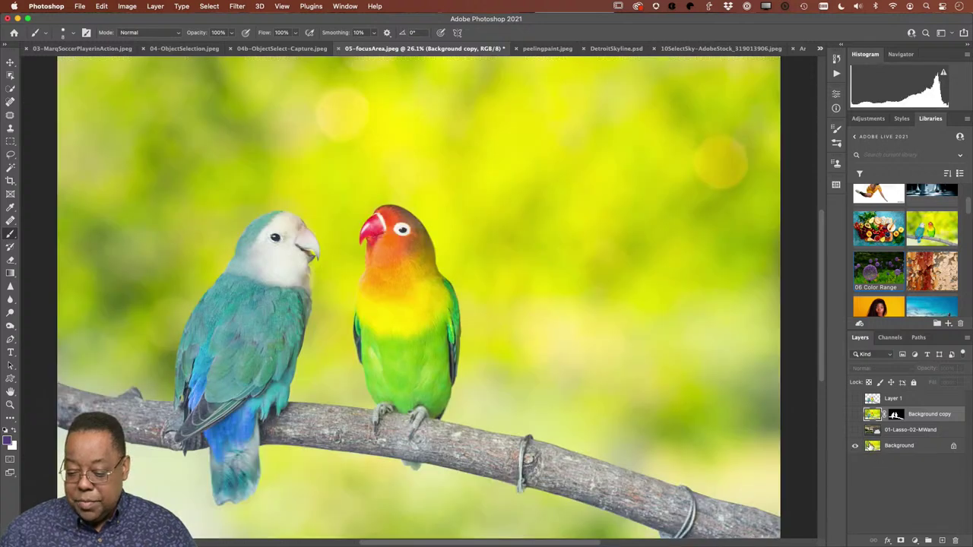
click(870, 446)
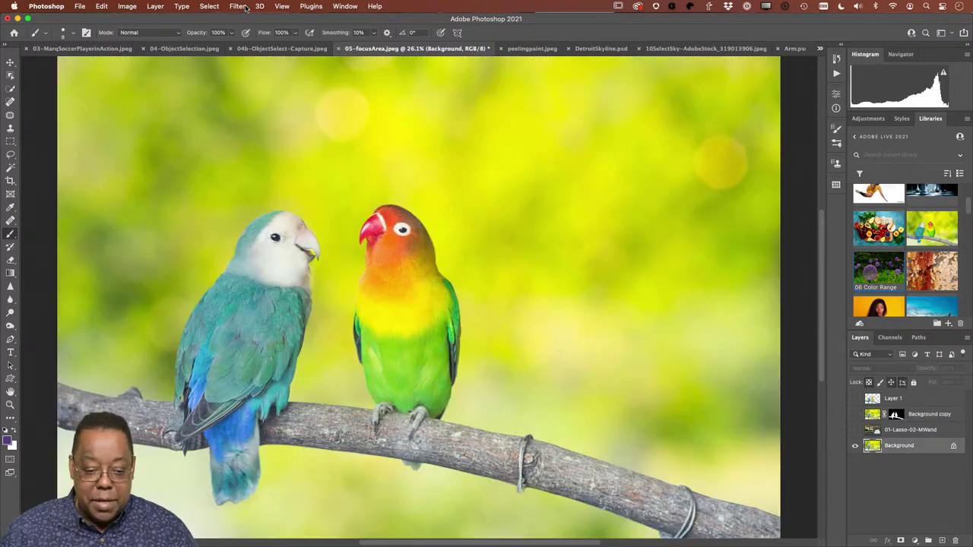
click(213, 6)
click(237, 113)
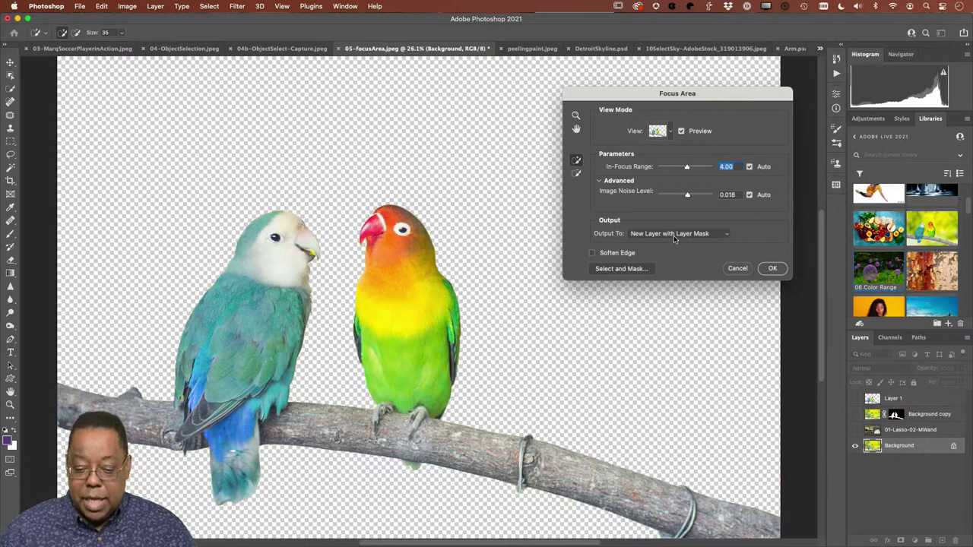
Output the Focus Area result as a selection around the lovebirds and branch.
click(674, 234)
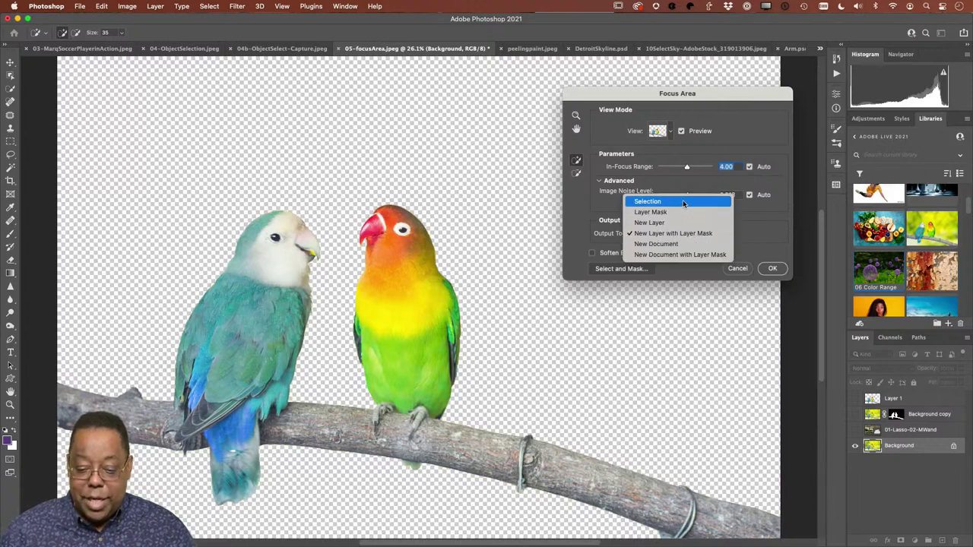
click(682, 201)
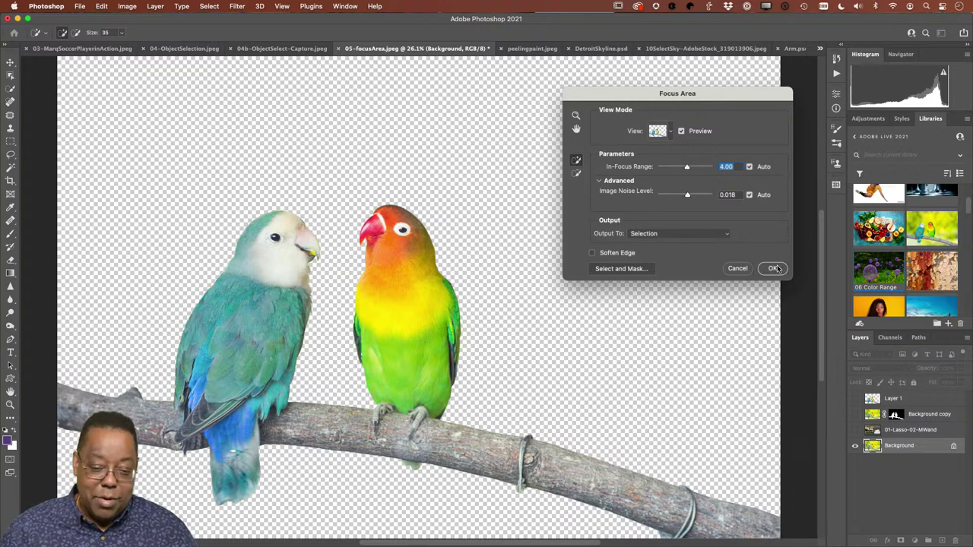
click(773, 268)
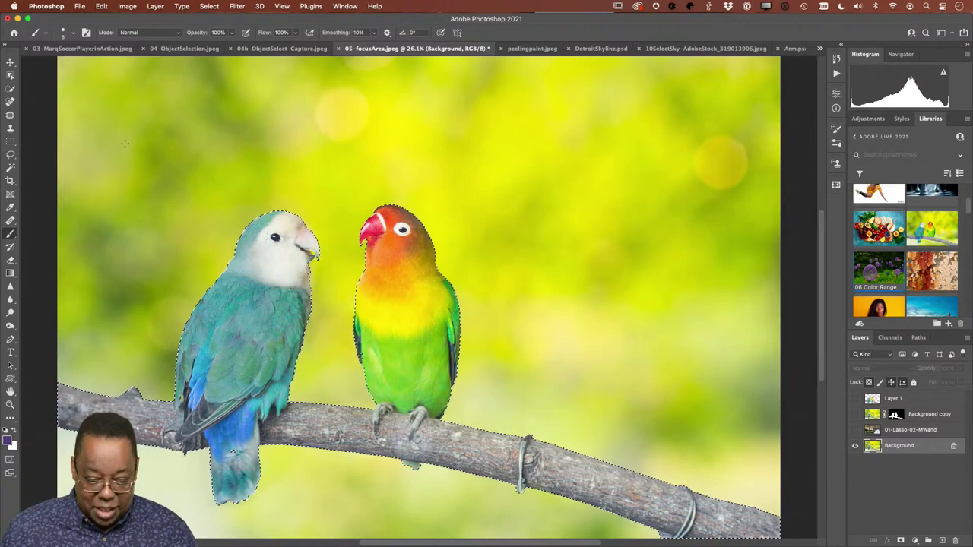
Feather the birds-and-branch selection by 5 pixels.
click(211, 7)
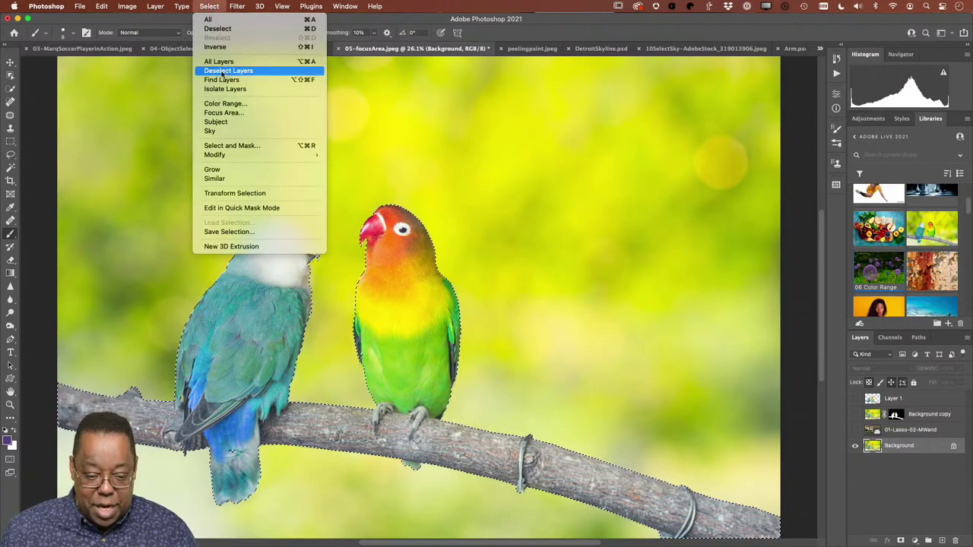
mouse_move(225, 155)
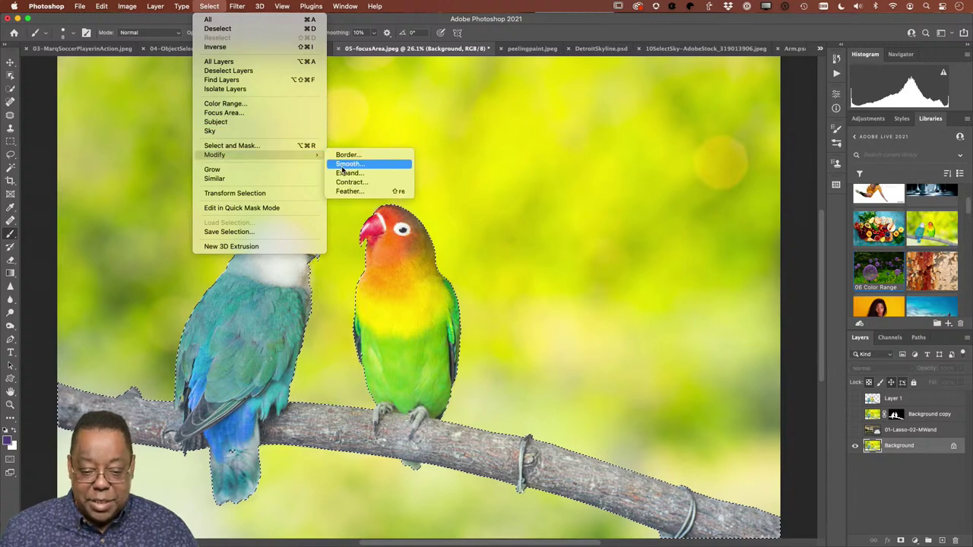
click(349, 191)
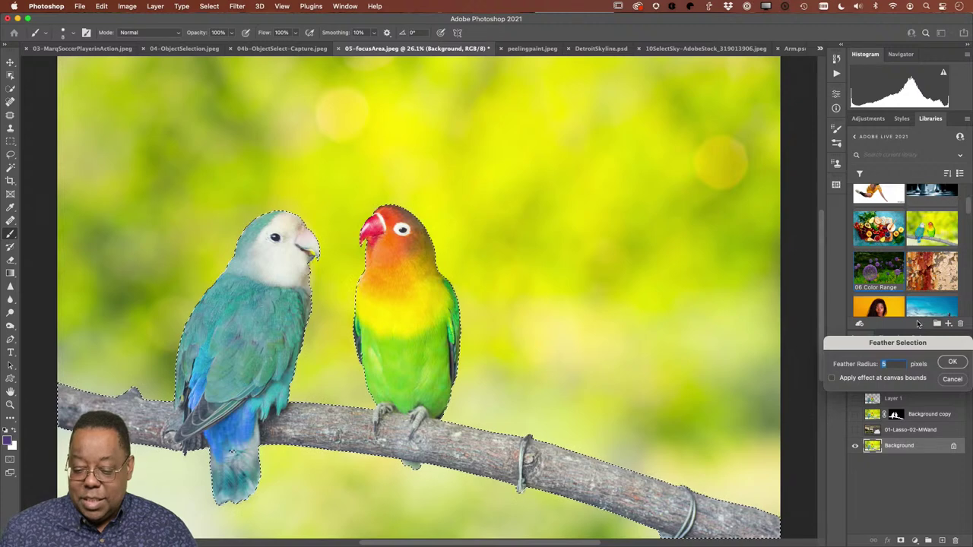
drag(933, 342, 495, 91)
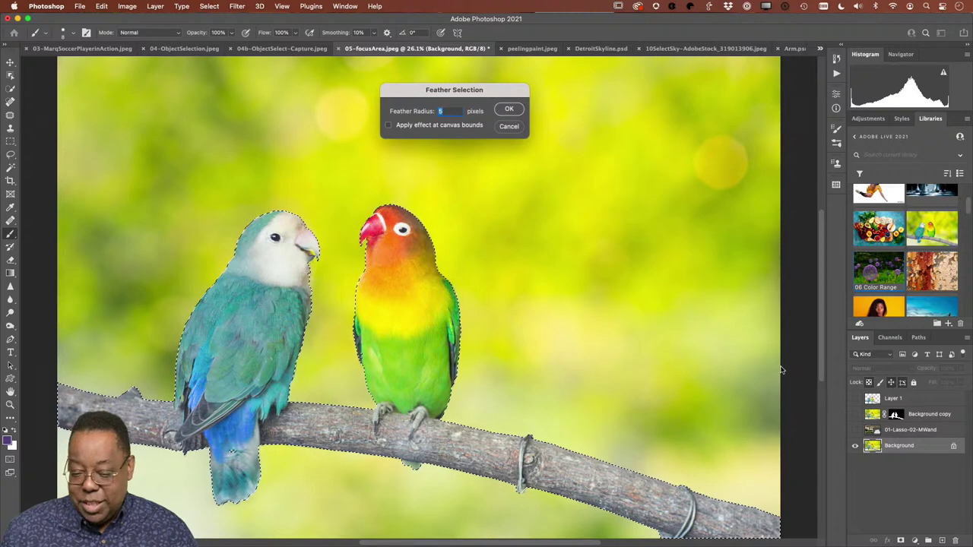
click(508, 109)
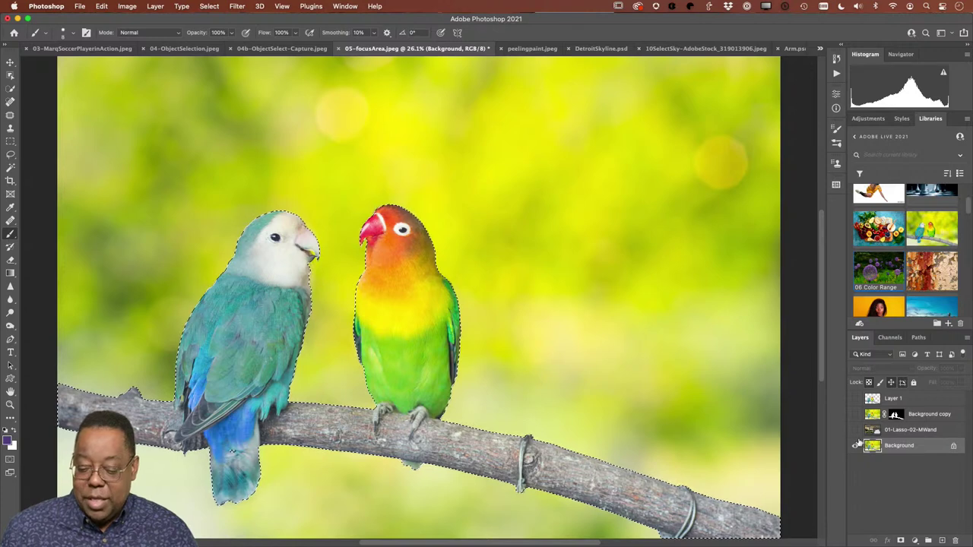
Show the Background copy layer, hide the original Background, and deselect.
click(856, 415)
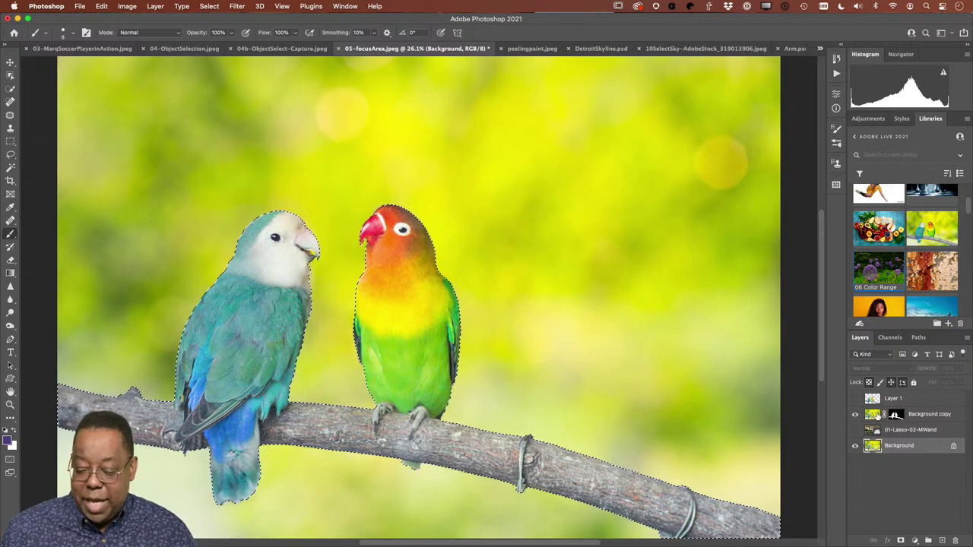
click(854, 446)
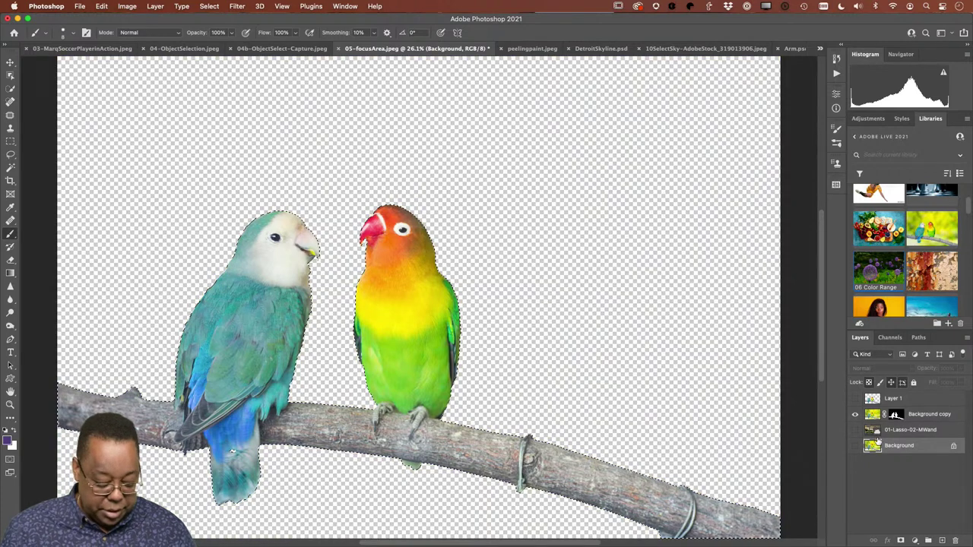
key(super+d)
click(896, 415)
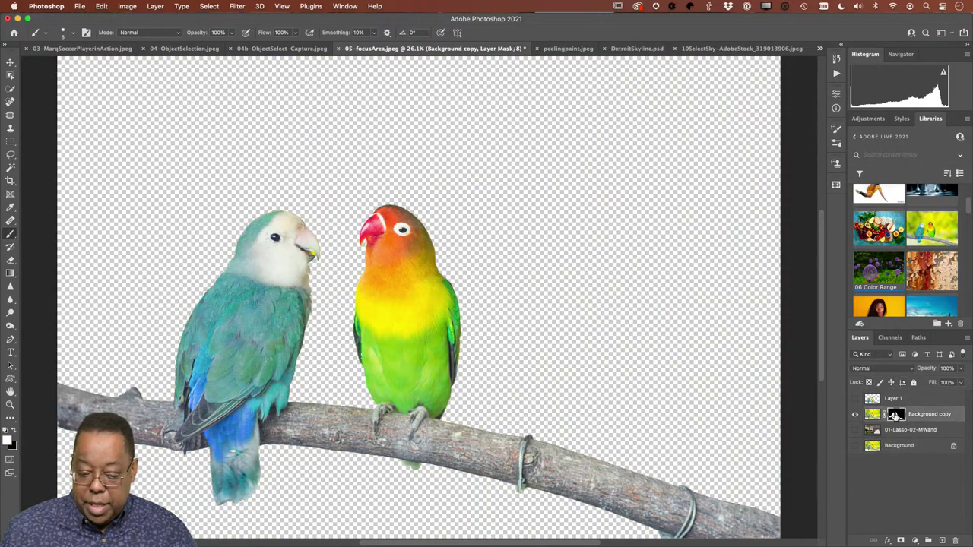
alt+click(896, 415)
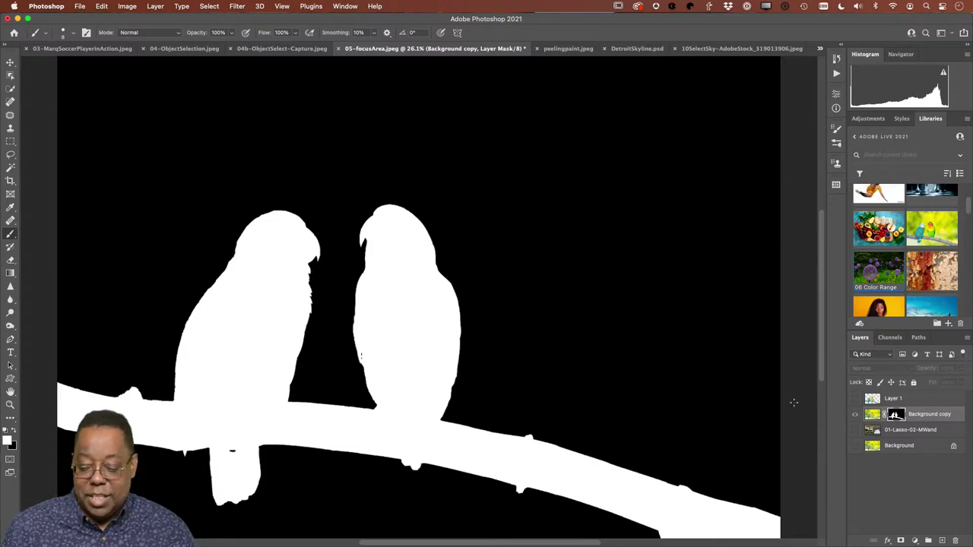
click(855, 415)
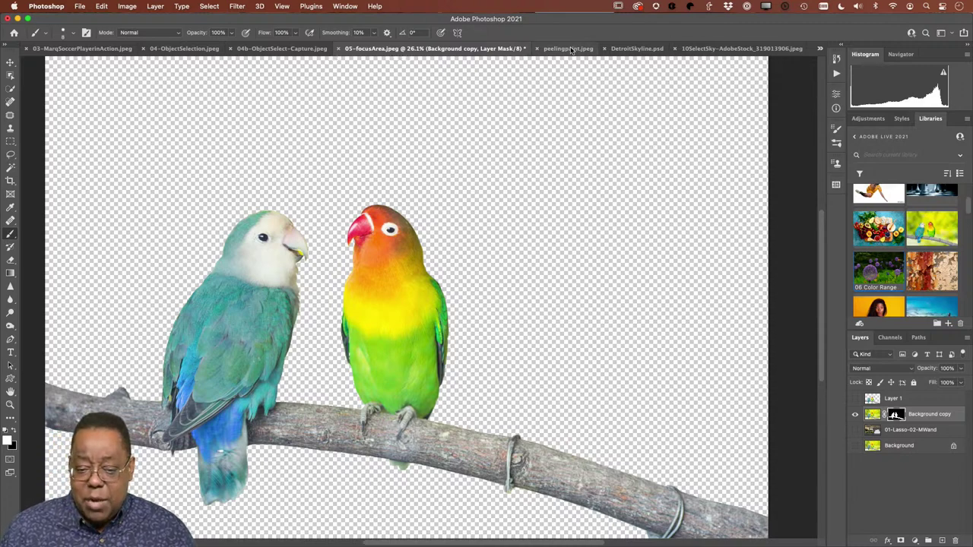
Place the surprised woman portrait onto peelingpaint.jpeg and commit its position.
click(571, 49)
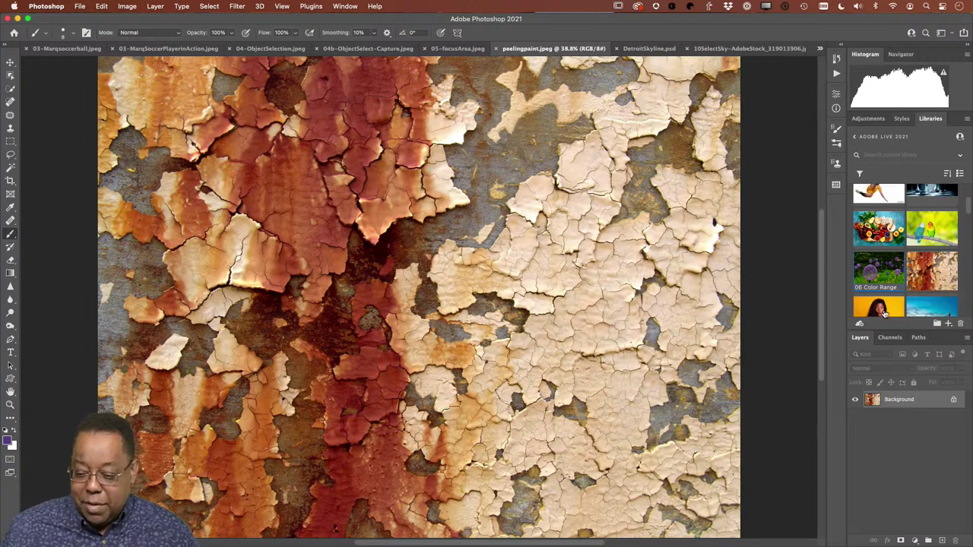
drag(539, 269, 540, 272)
drag(592, 229, 464, 288)
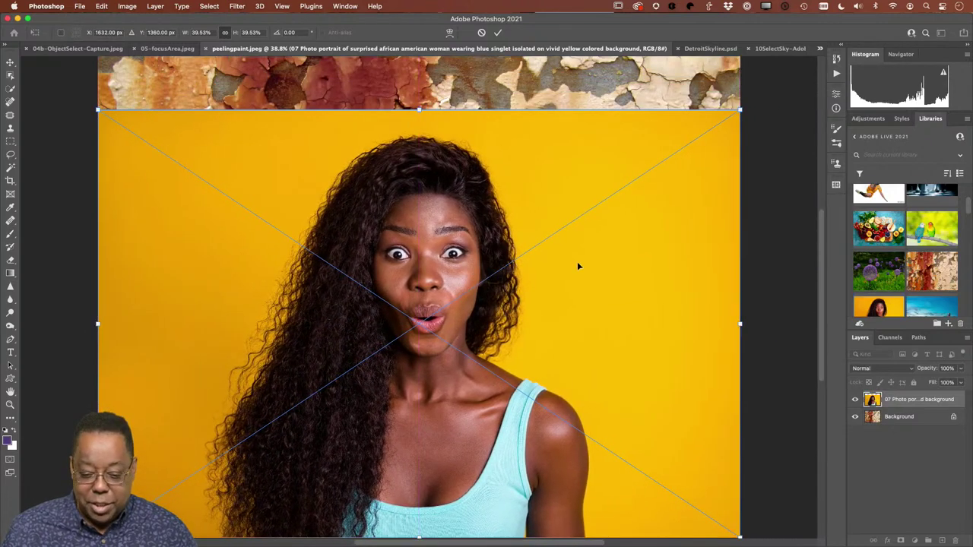
key(Return)
key(b)
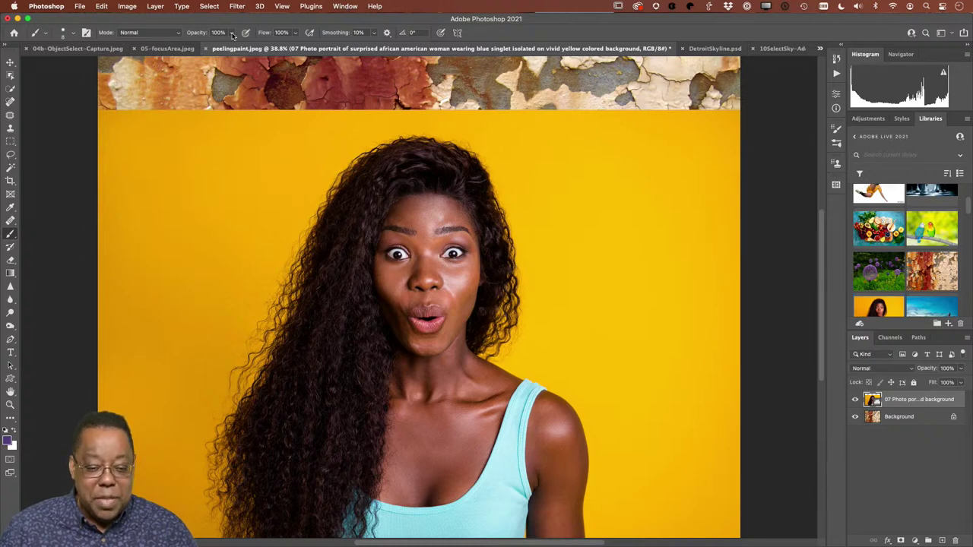
click(210, 7)
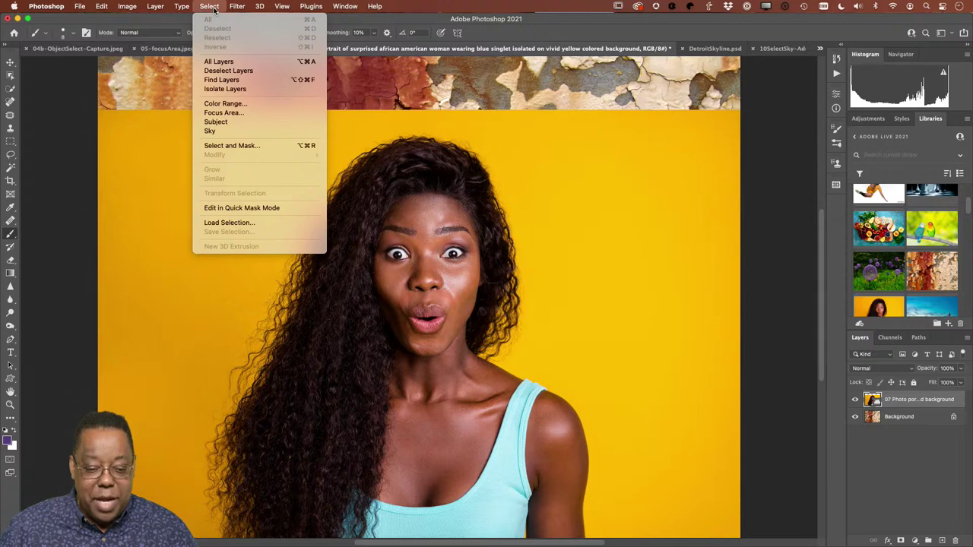
Use Select Subject to outline the curly-haired woman against the yellow backdrop.
click(238, 122)
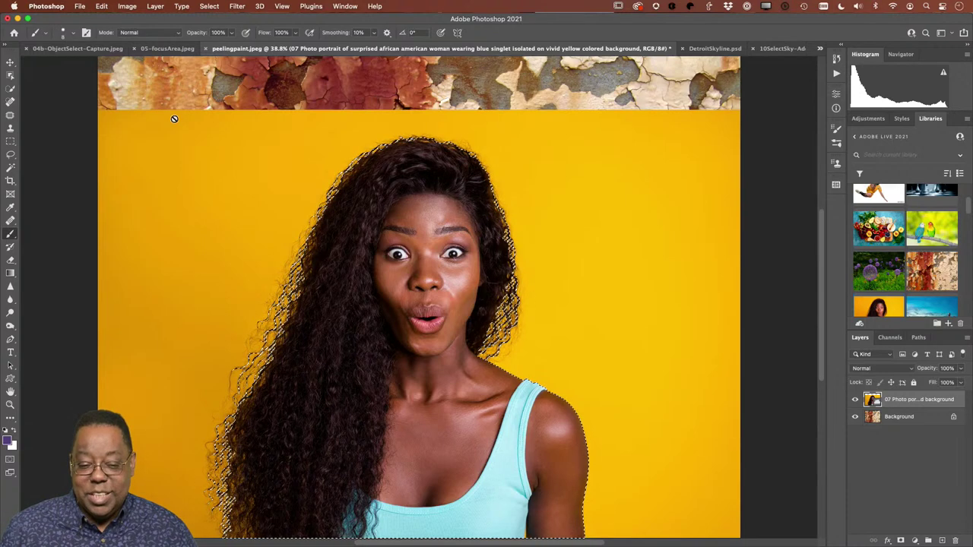
click(206, 6)
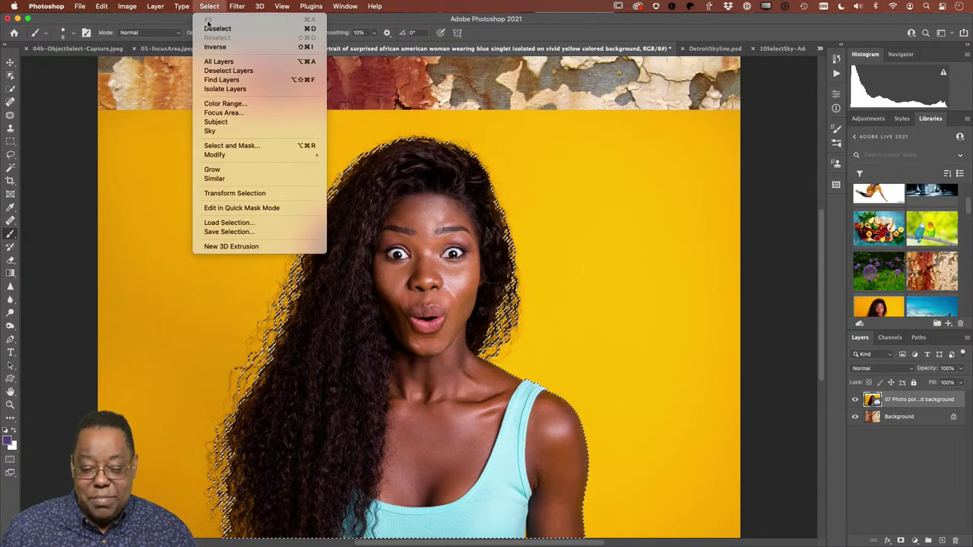
Open Select and Mask on the woman's selection with a Black & White preview.
click(254, 145)
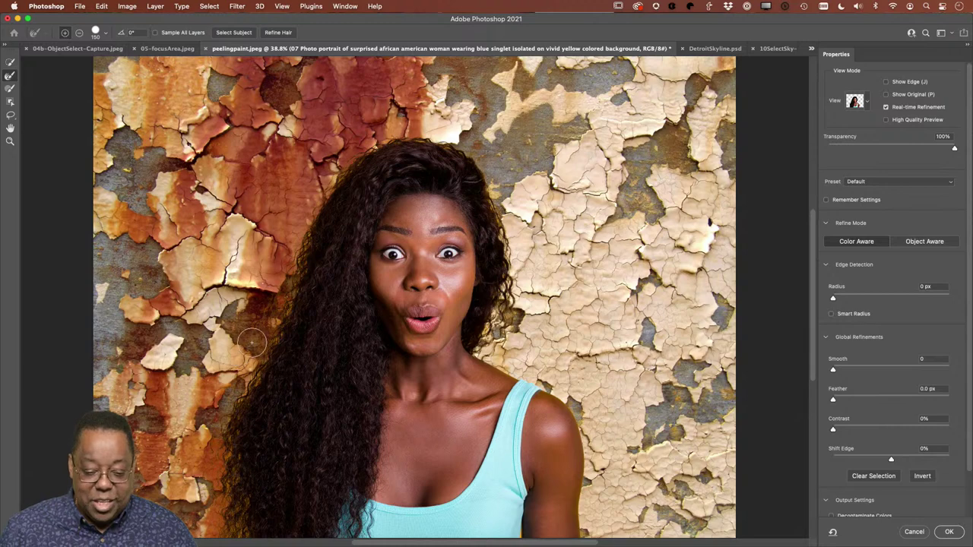
click(863, 106)
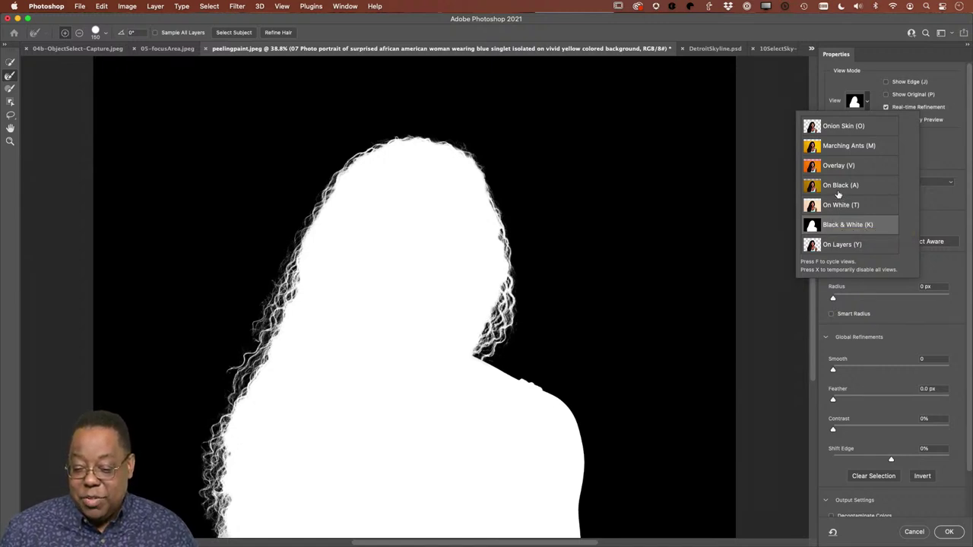
Preview the selection On Black with the overlay opacity at 100%.
click(840, 187)
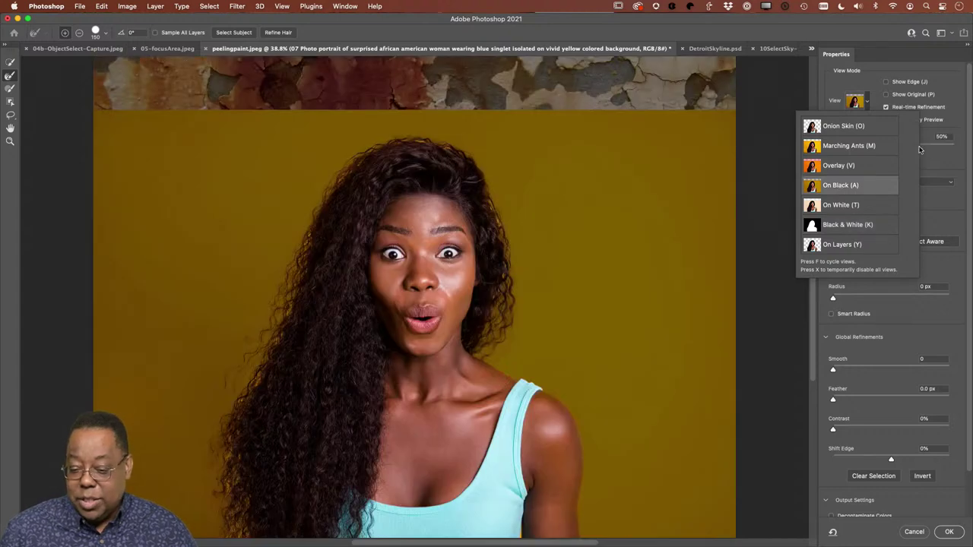
click(920, 149)
drag(926, 149, 894, 156)
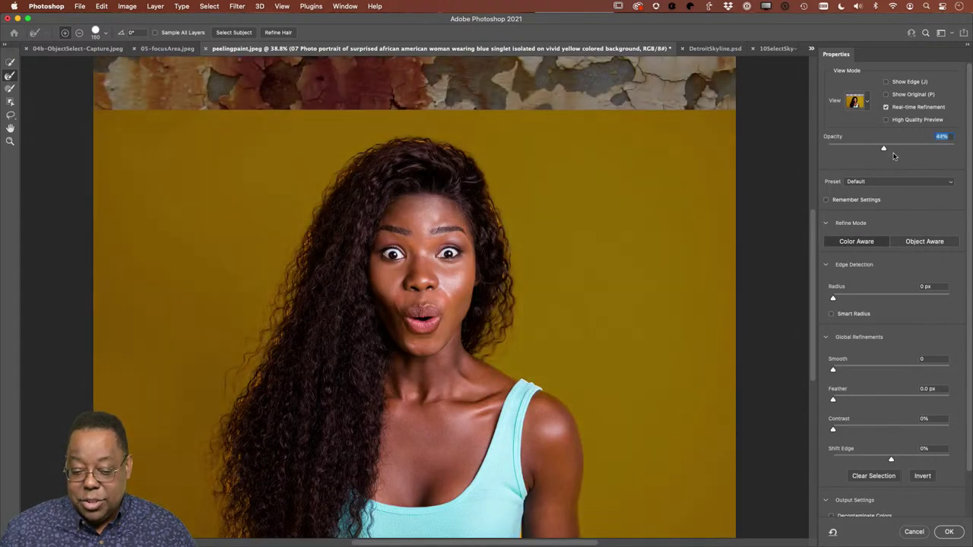
text(100)
key(Return)
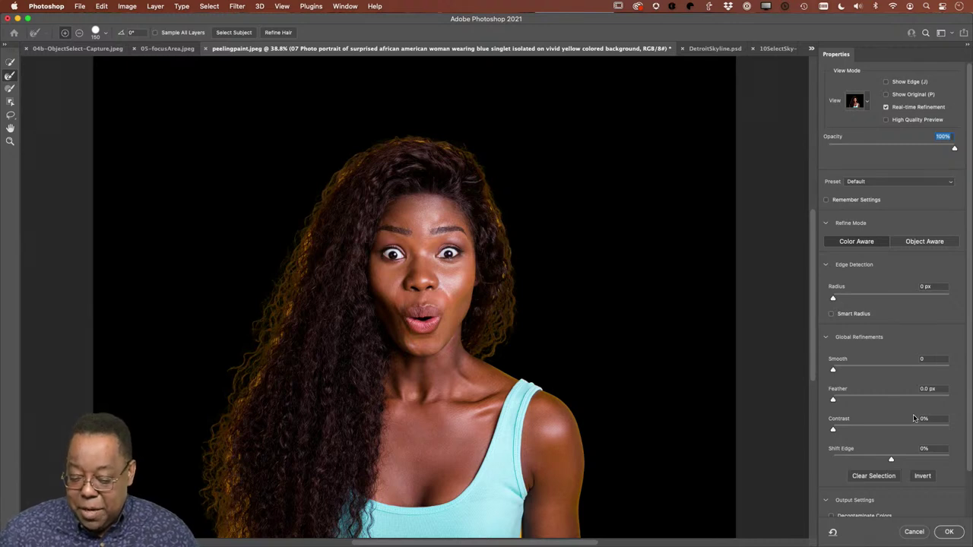
Turn on Decontaminate Colors in Output Settings and adjust its amount.
scroll(903, 442, down, 2)
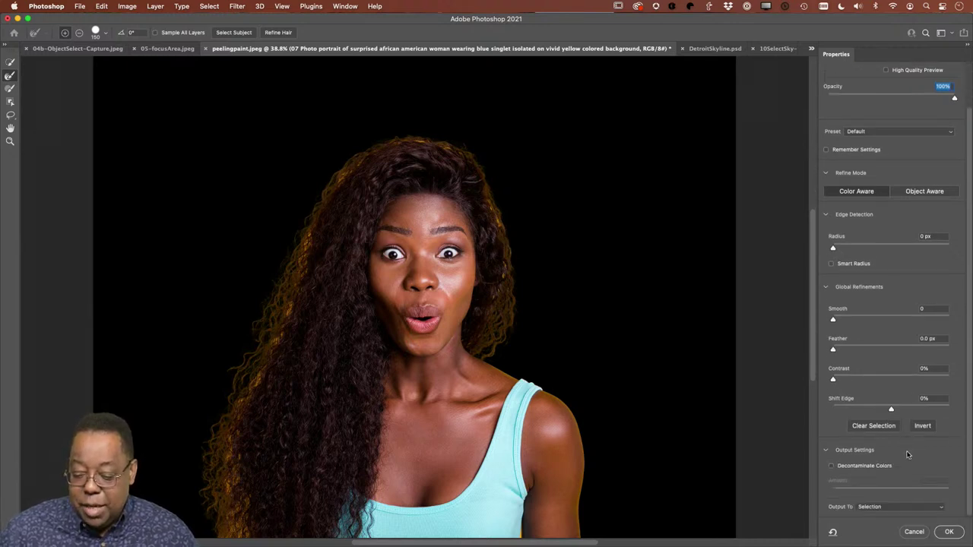
click(841, 467)
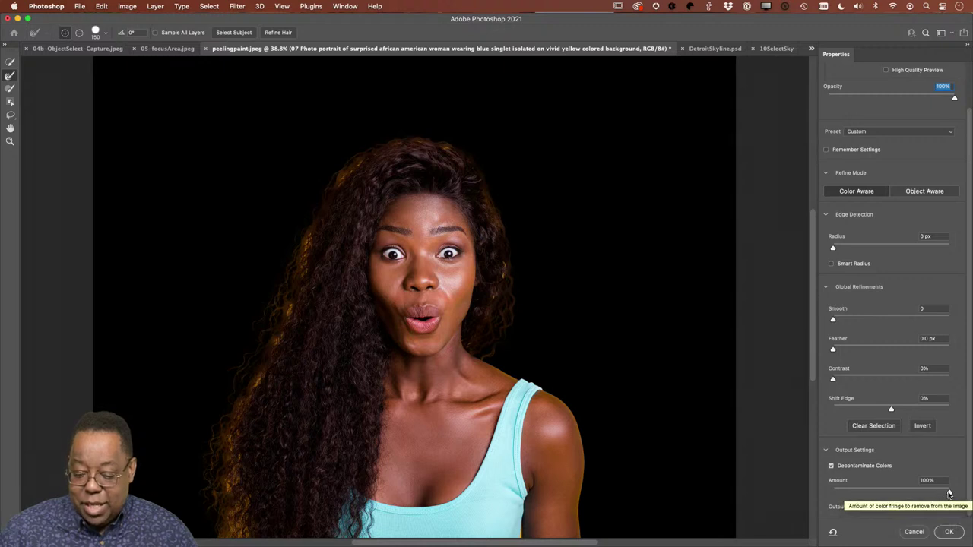
mouse_move(950, 492)
mouse_down()
mouse_move(832, 494)
mouse_move(959, 490)
mouse_up()
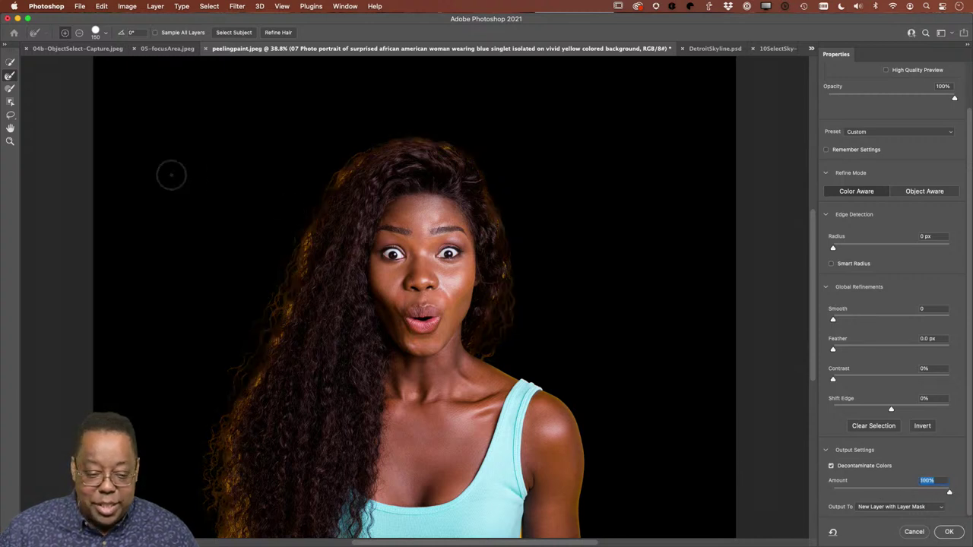
Brush the upper-left hair edge with the Refine Edge Brush at about size 80.
click(10, 77)
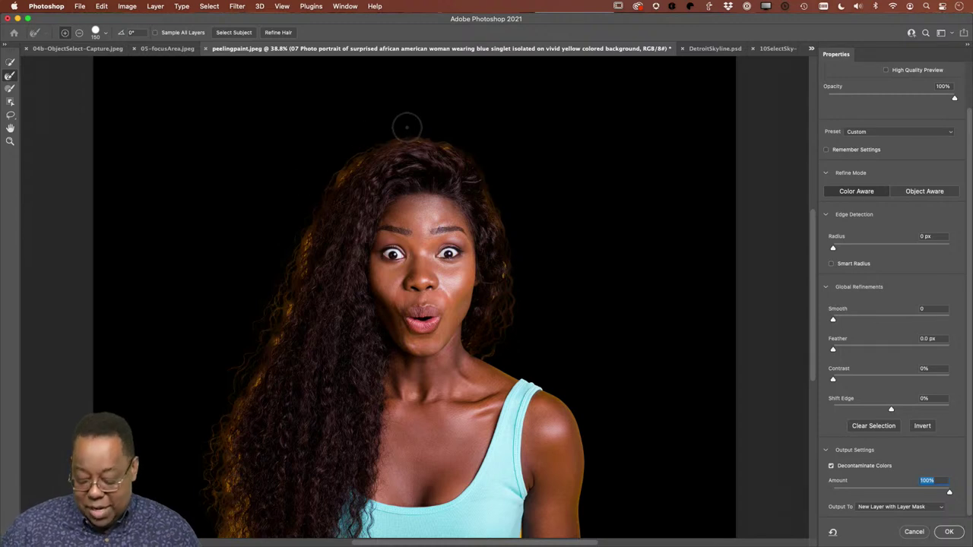
key(bracketleft)
key(bracketleft)
key(bracketleft)
key(bracketleft)
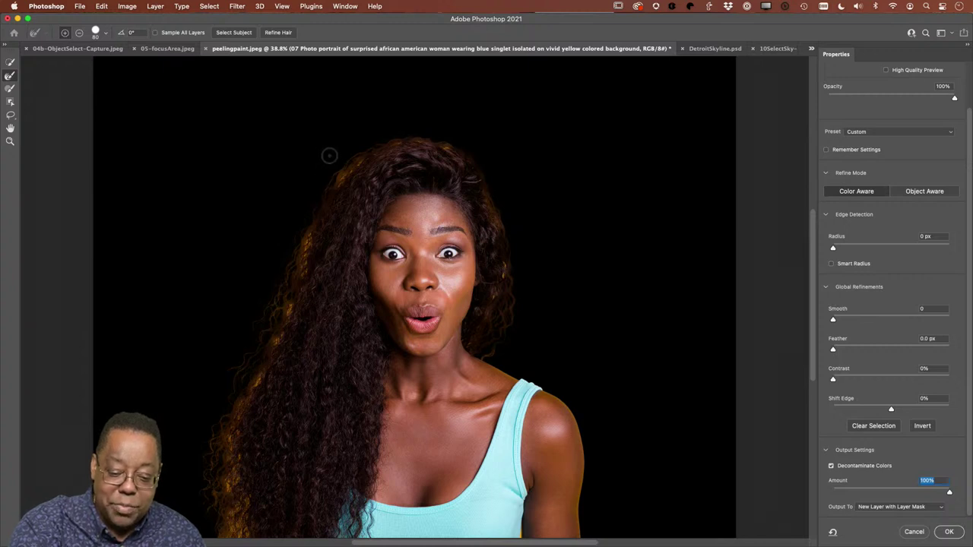
mouse_move(327, 156)
mouse_down()
mouse_move(341, 178)
mouse_move(283, 283)
mouse_up()
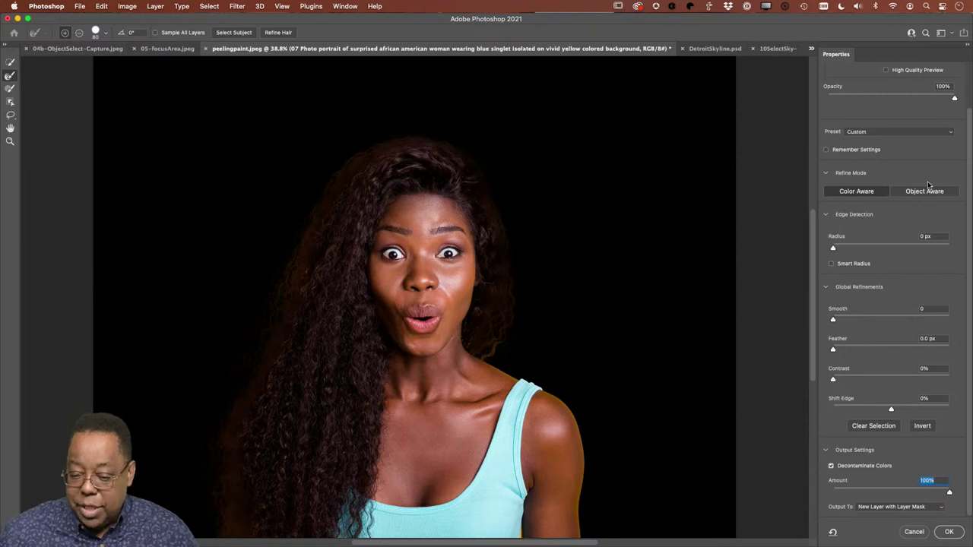
Switch the view mode to On Layers to preview the woman over the peeling paint.
scroll(863, 127, up, 3)
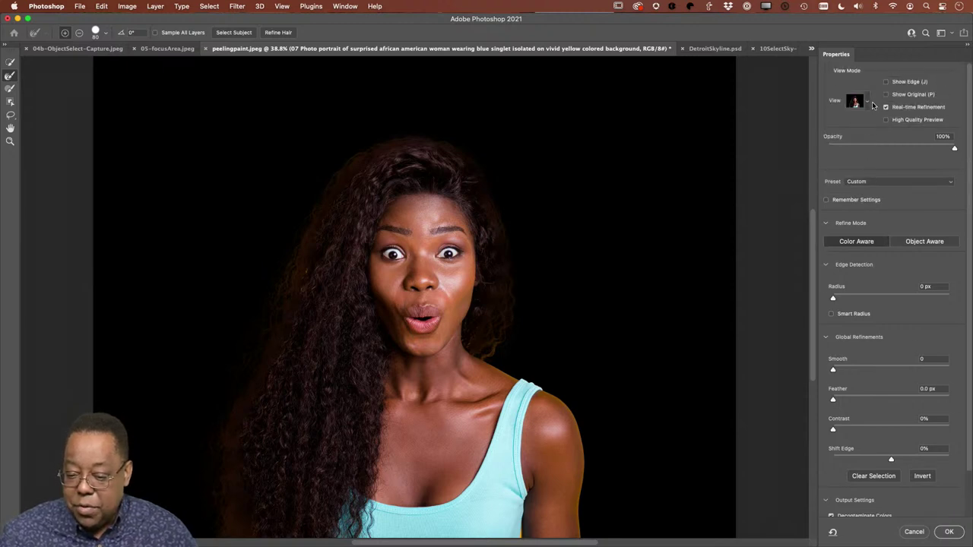
click(868, 102)
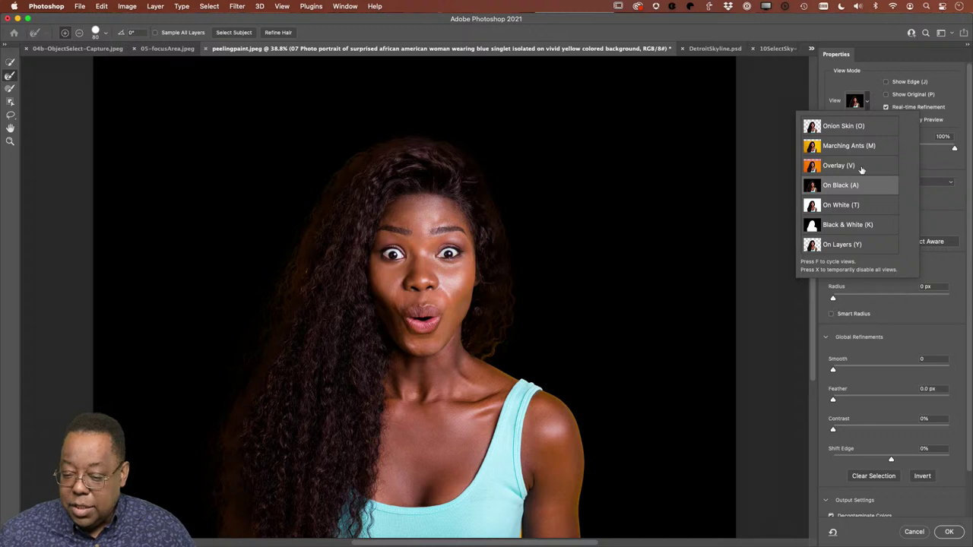
click(855, 245)
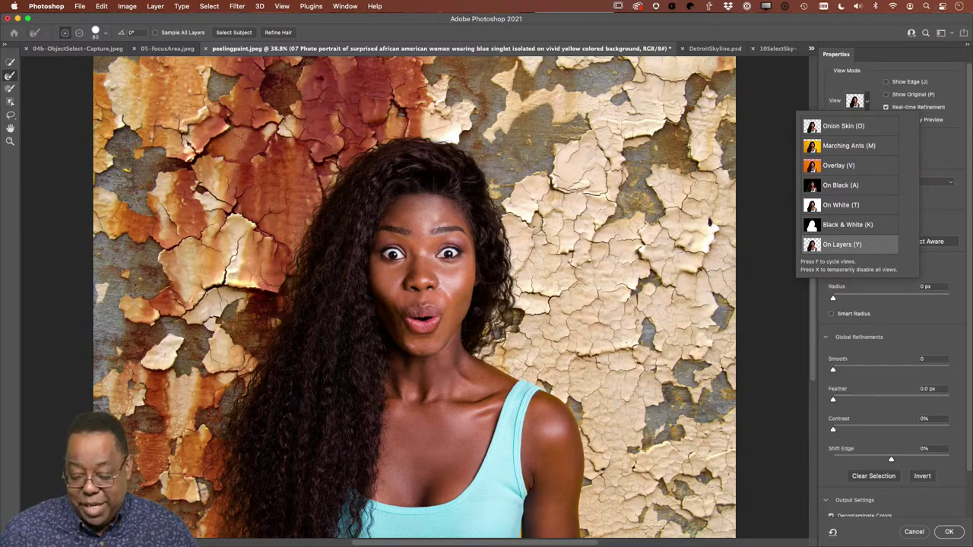
click(945, 513)
scroll(947, 511, down, 1)
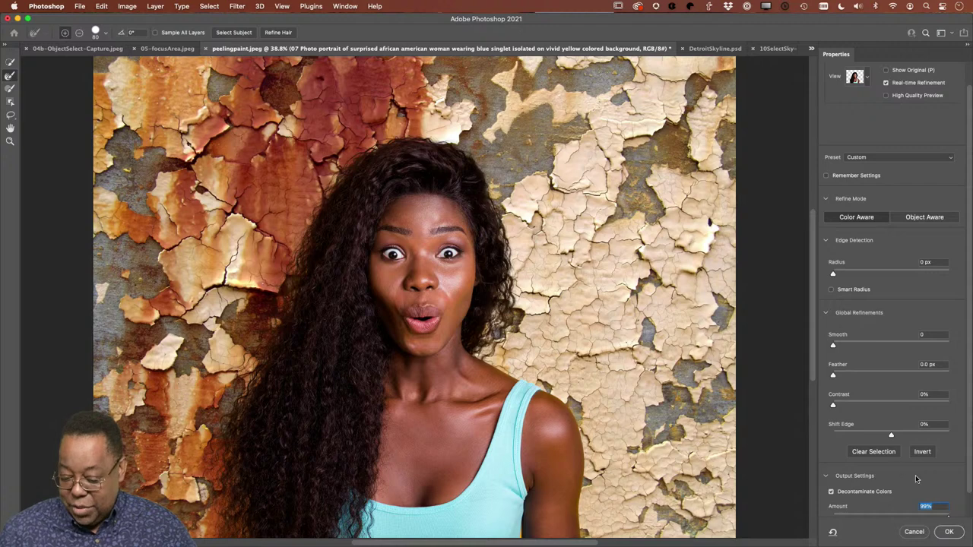
Set Decontaminate Colors to 100% and output the cut-out as a masked copy of the portrait layer.
text(80)
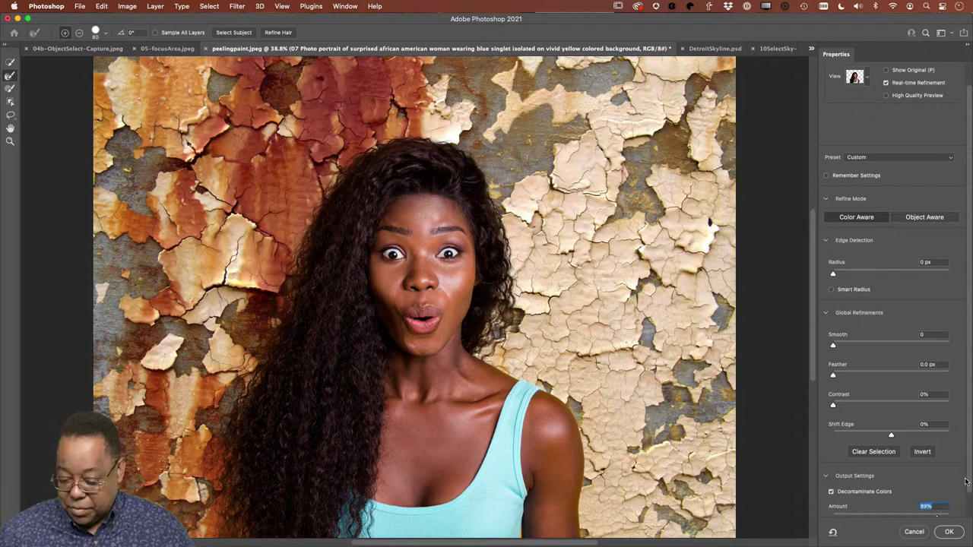
scroll(969, 502, down, 1)
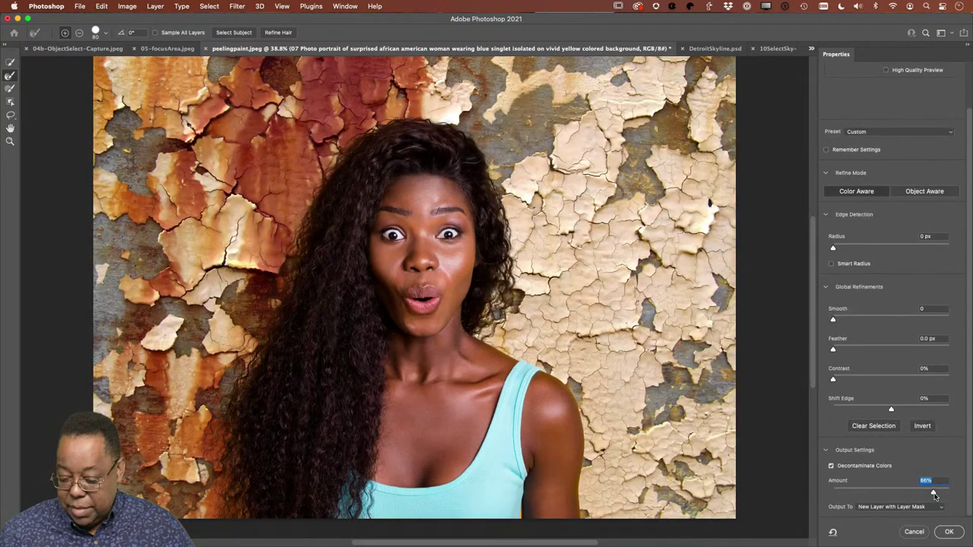
drag(935, 494, 964, 494)
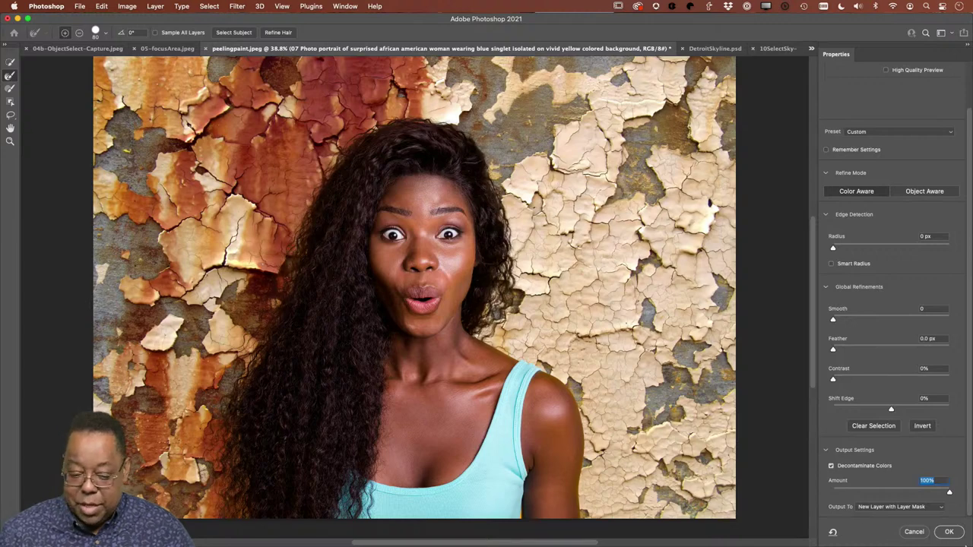
click(949, 531)
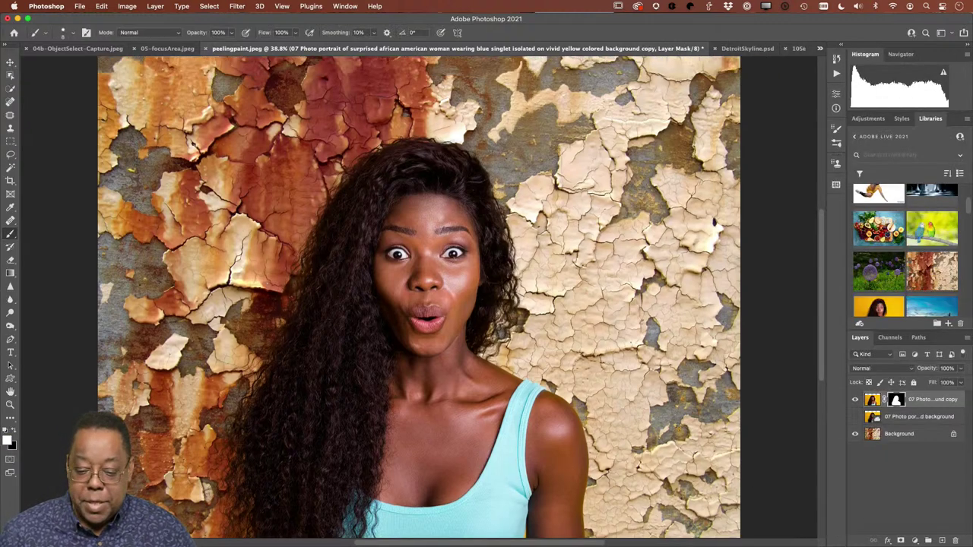
click(856, 417)
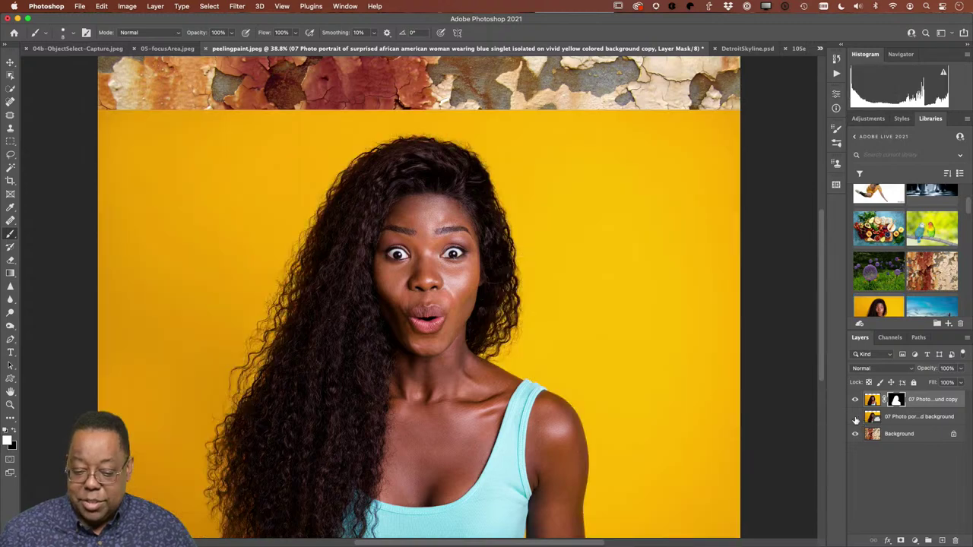
click(855, 418)
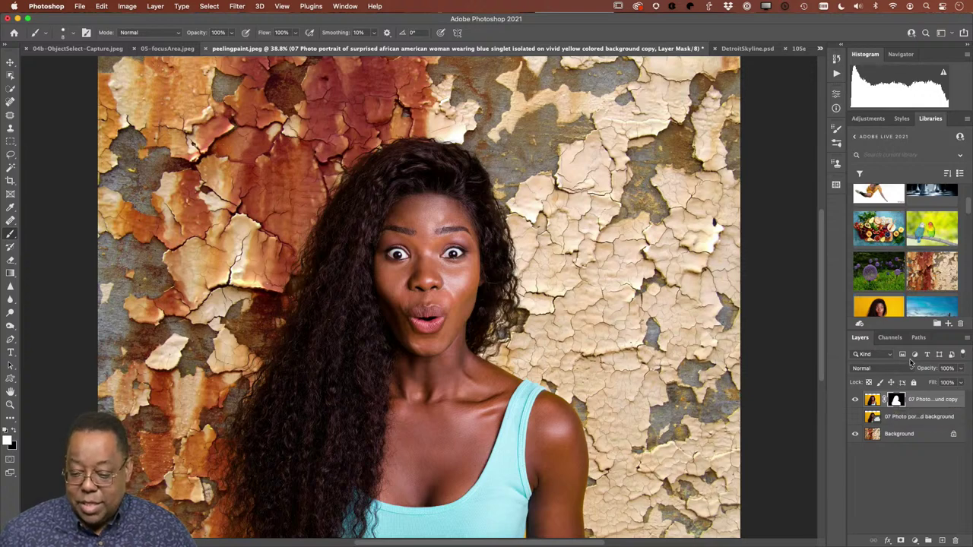
Place Detroit Skyline from Libraries beneath the portrait and scale it to fill the canvas.
scroll(923, 293, down, 2)
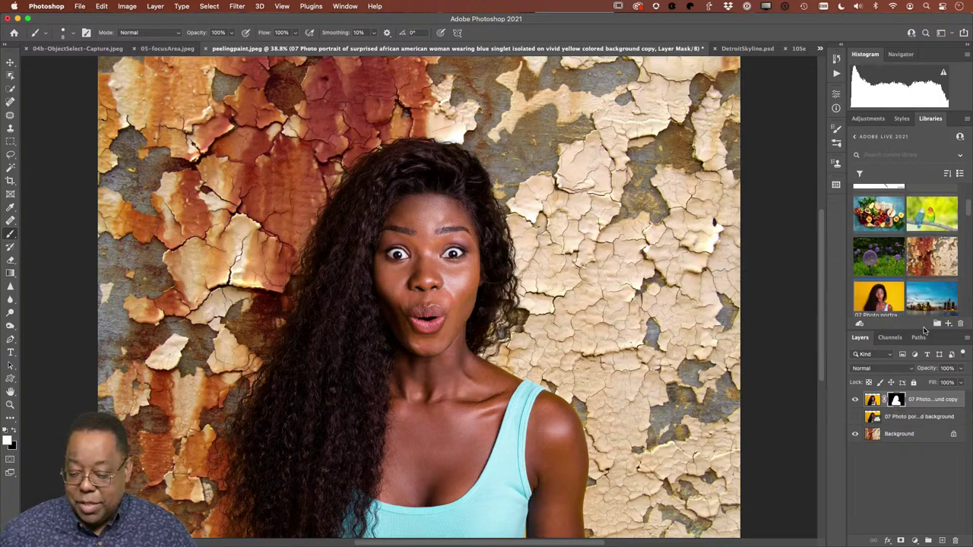
drag(923, 293, 551, 346)
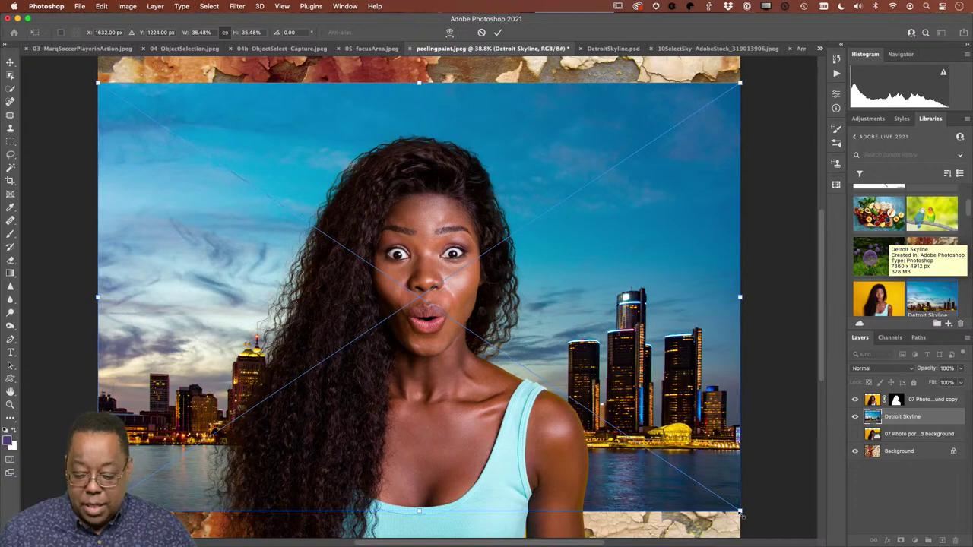
drag(742, 513, 810, 533)
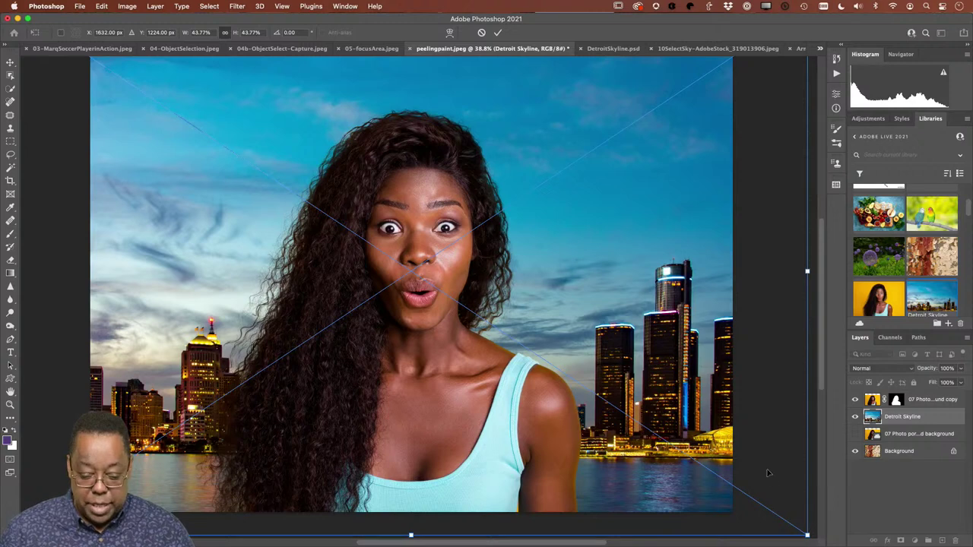
key(Return)
key(b)
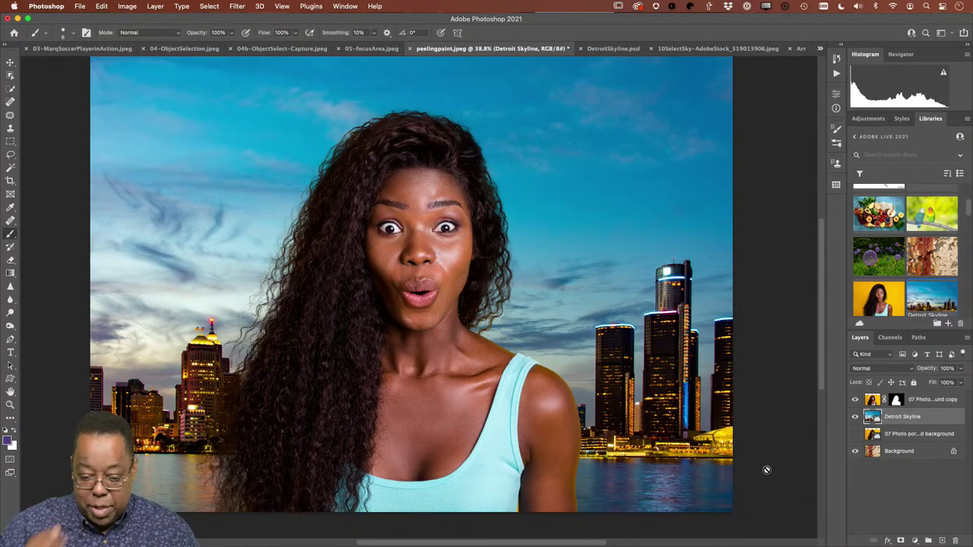
Reopen Select and Mask on the top portrait layer's mask thumbnail.
scroll(493, 119, up, 3)
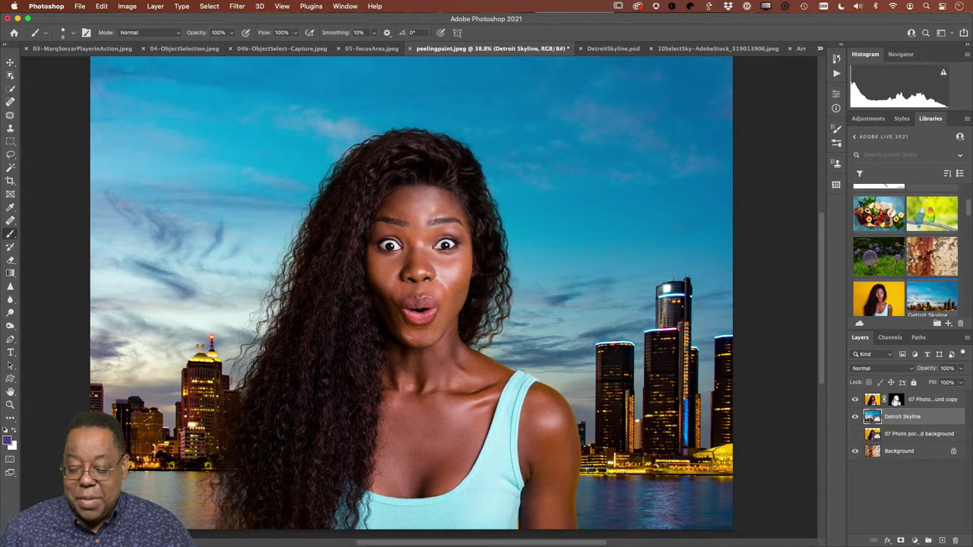
double_click(896, 400)
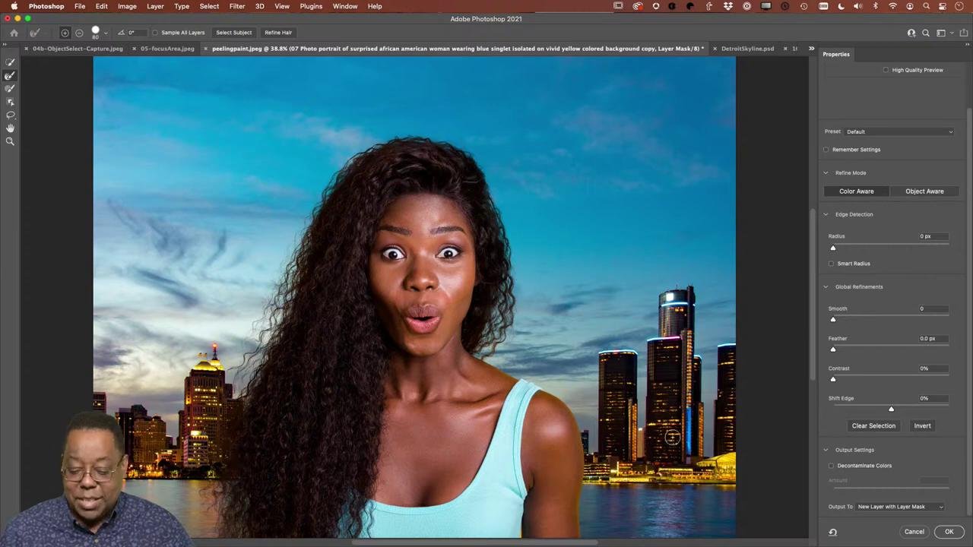
Cancel Select and Mask, toggle the woman layer off and on, and list open documents.
click(913, 531)
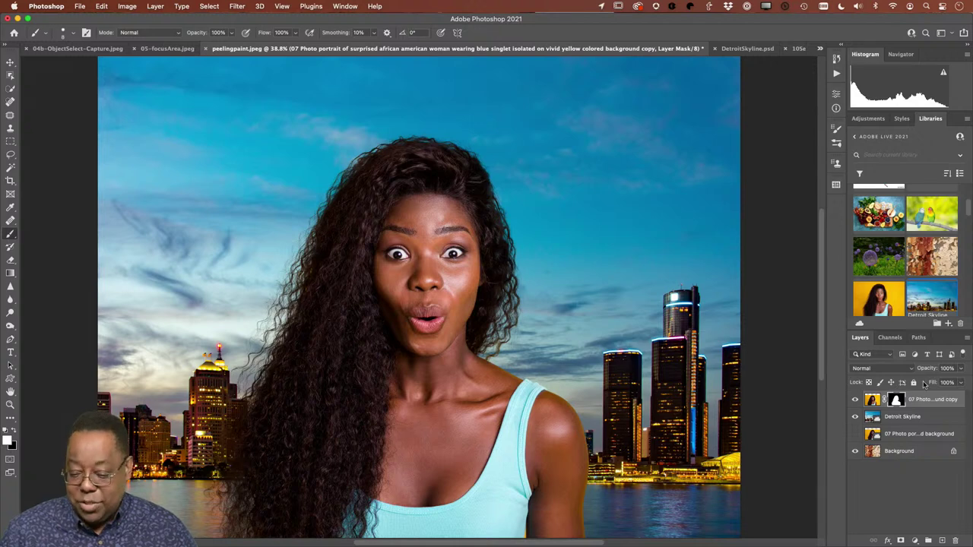
click(855, 400)
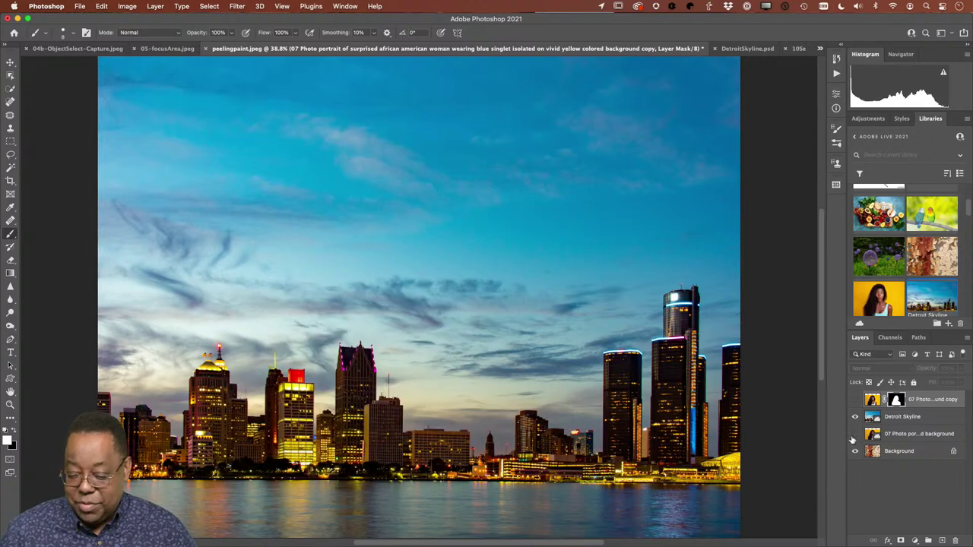
click(855, 400)
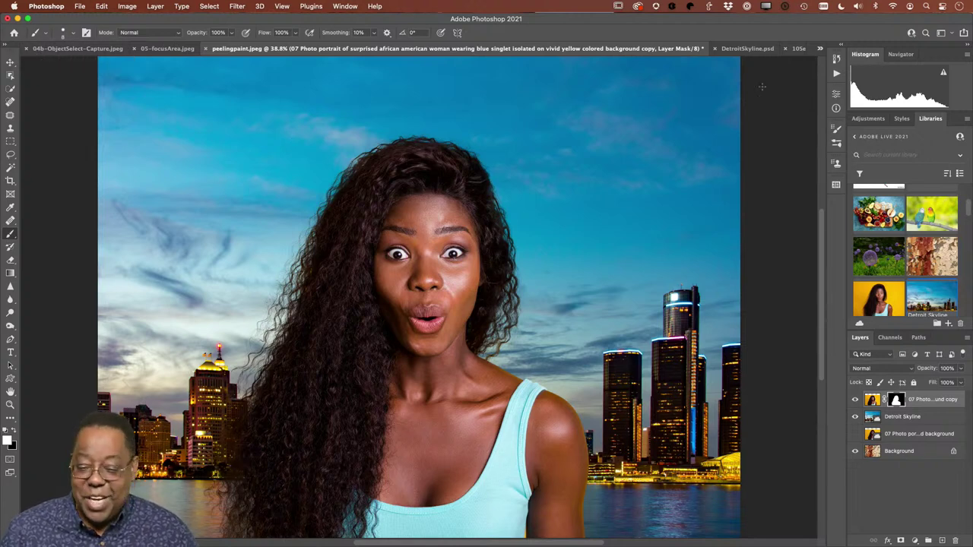
click(820, 48)
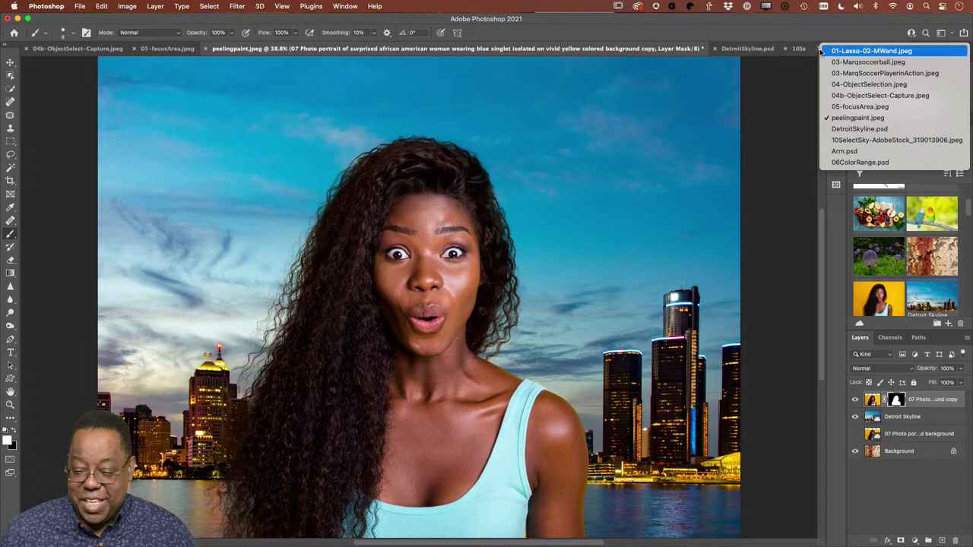
Switch to 03-Marqsoccerball.jpeg and revert it, continuing past the invalid ICC profile warning.
click(832, 62)
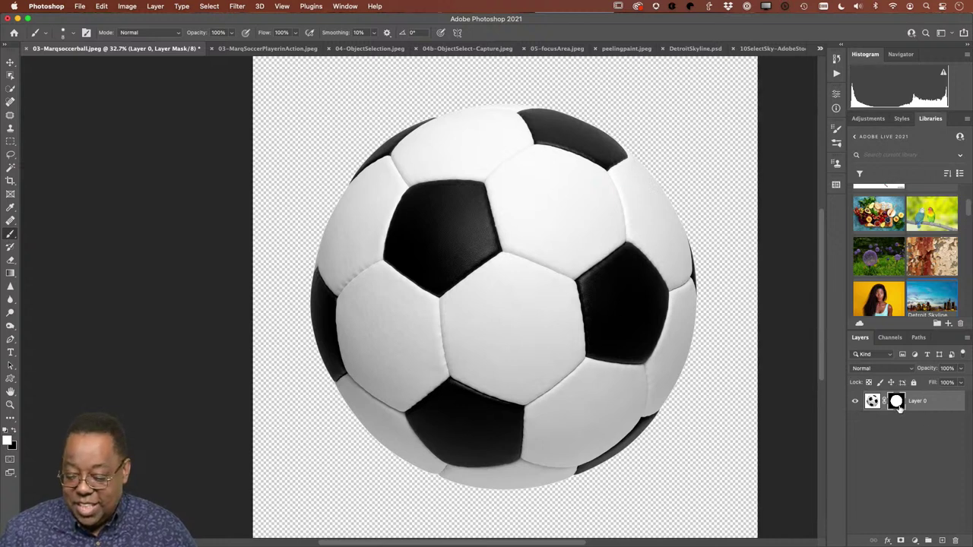
click(79, 7)
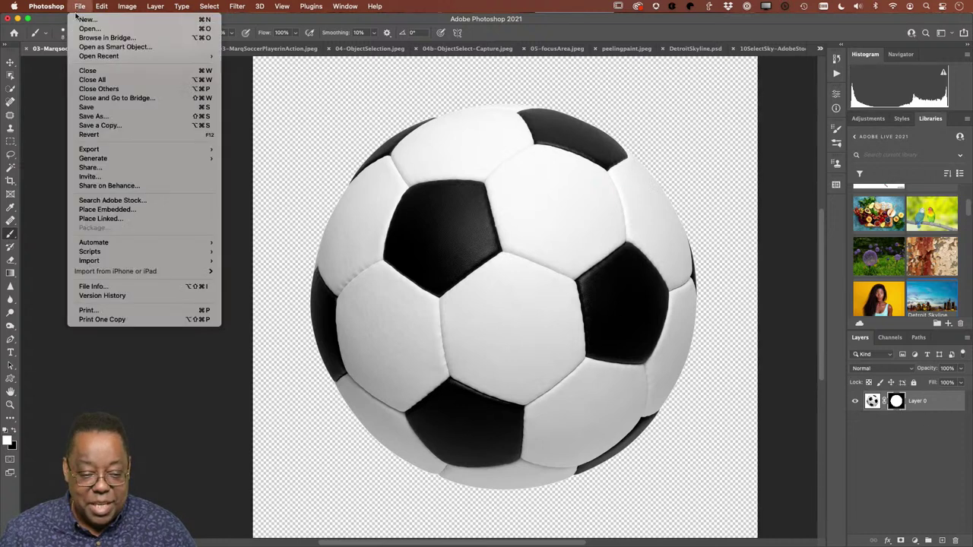
click(100, 137)
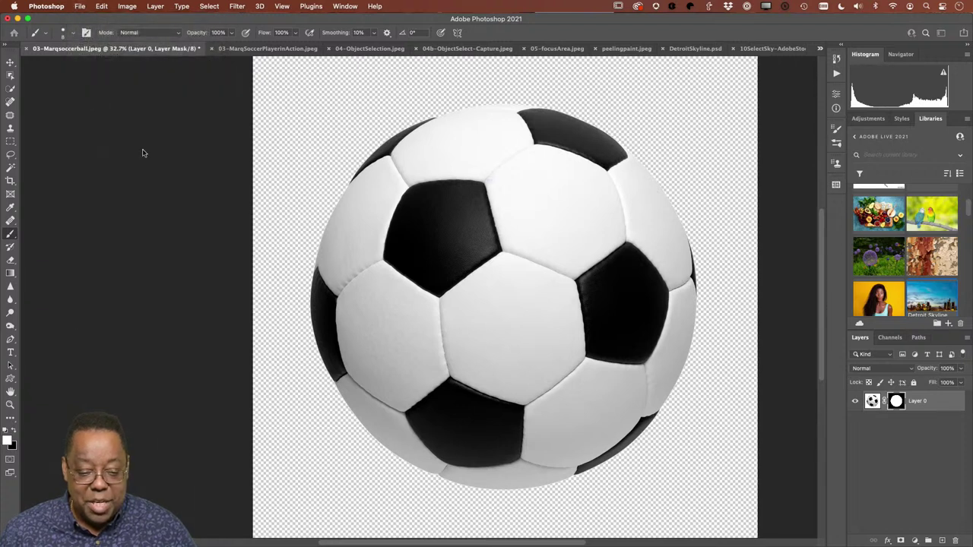
click(535, 220)
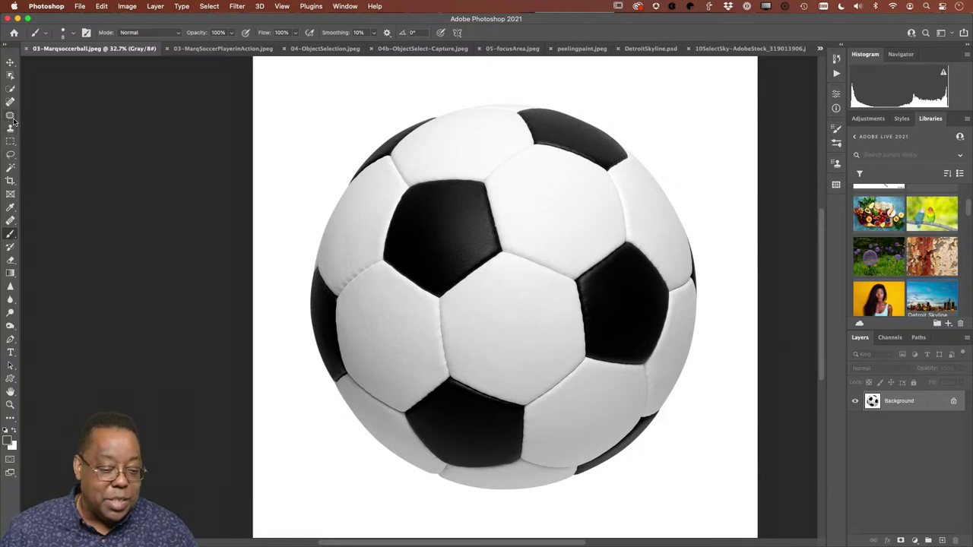
Draw an elliptical marquee circle fitted to the soccer ball and view it in Quick Mask.
click(10, 143)
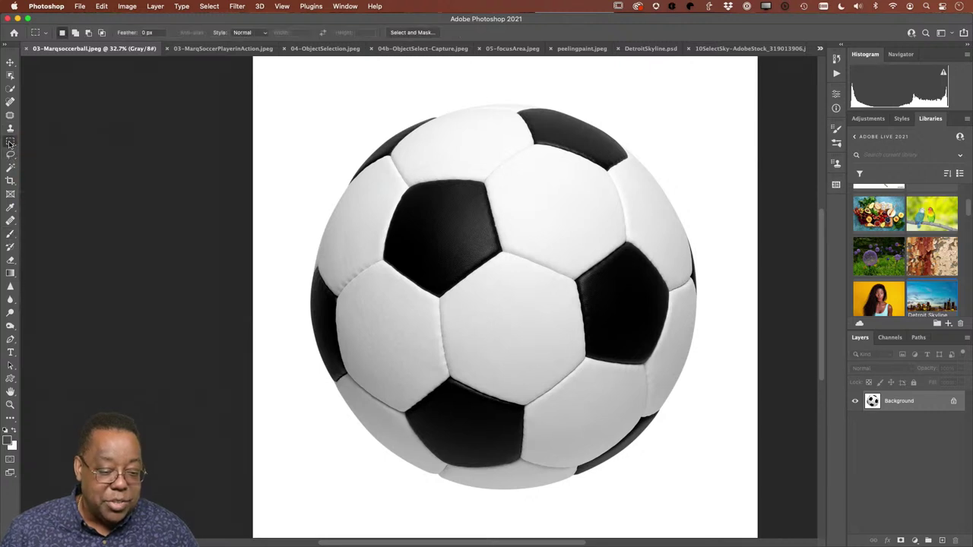
click(10, 143)
click(31, 150)
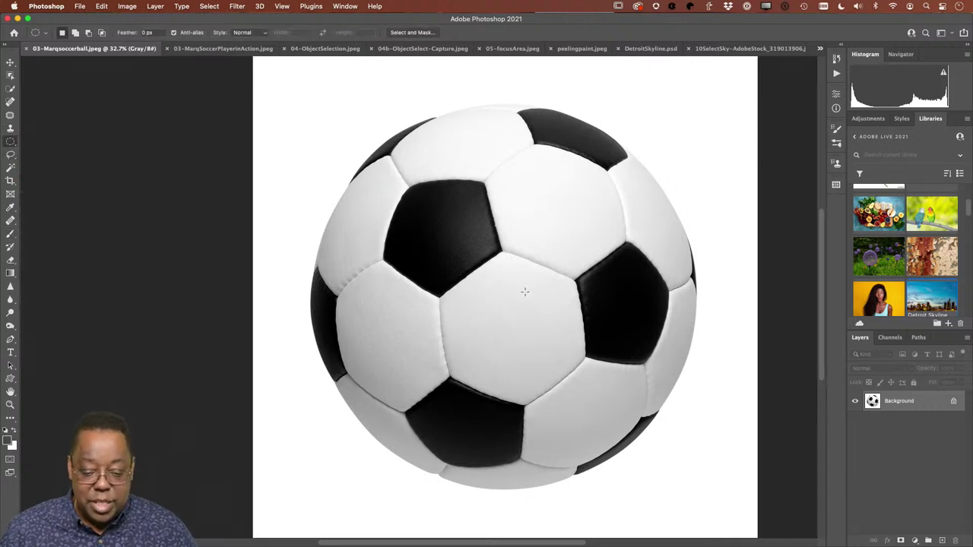
drag(522, 286, 730, 95)
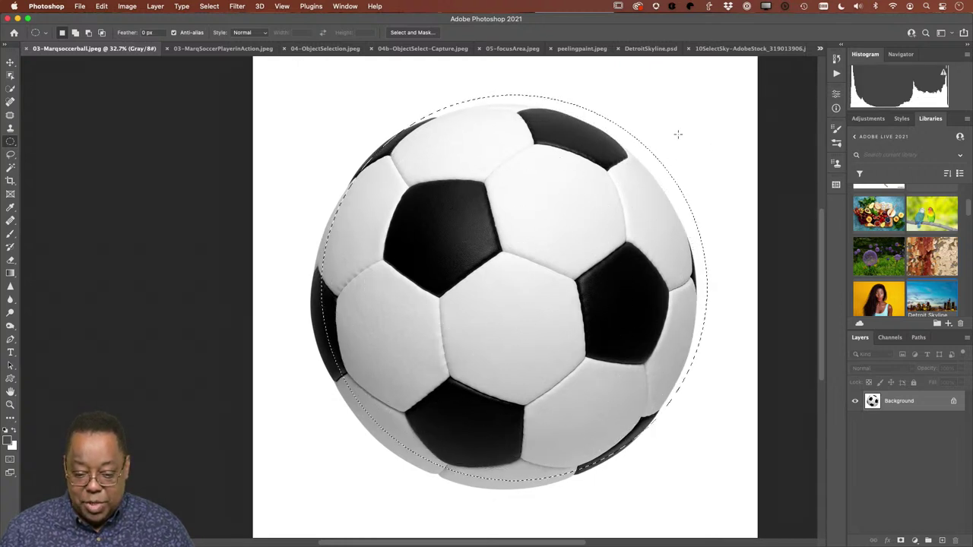
drag(605, 228, 590, 238)
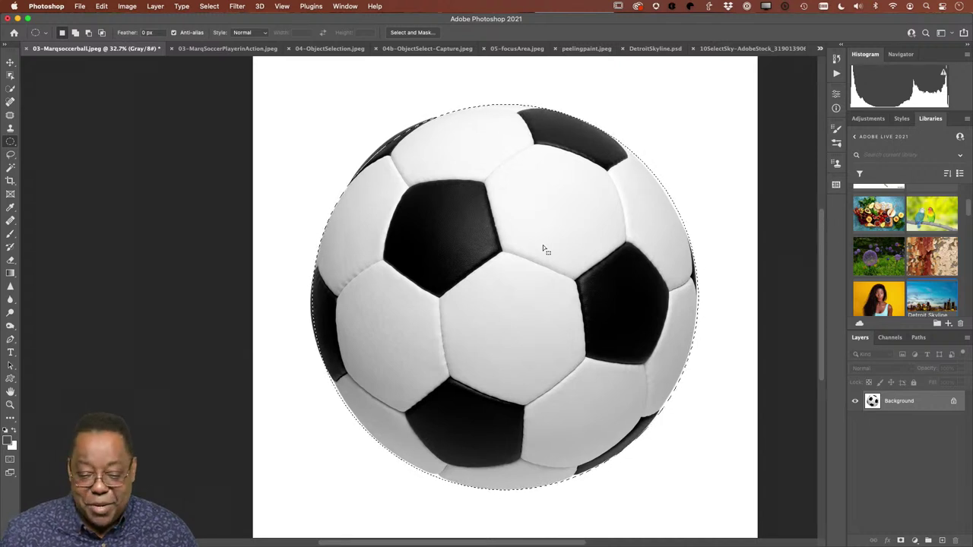
key(q)
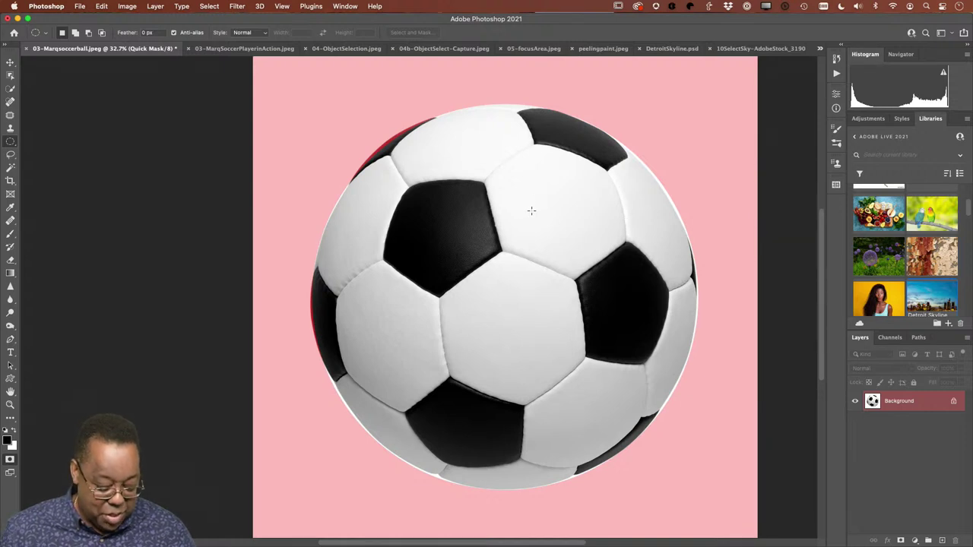
key(b)
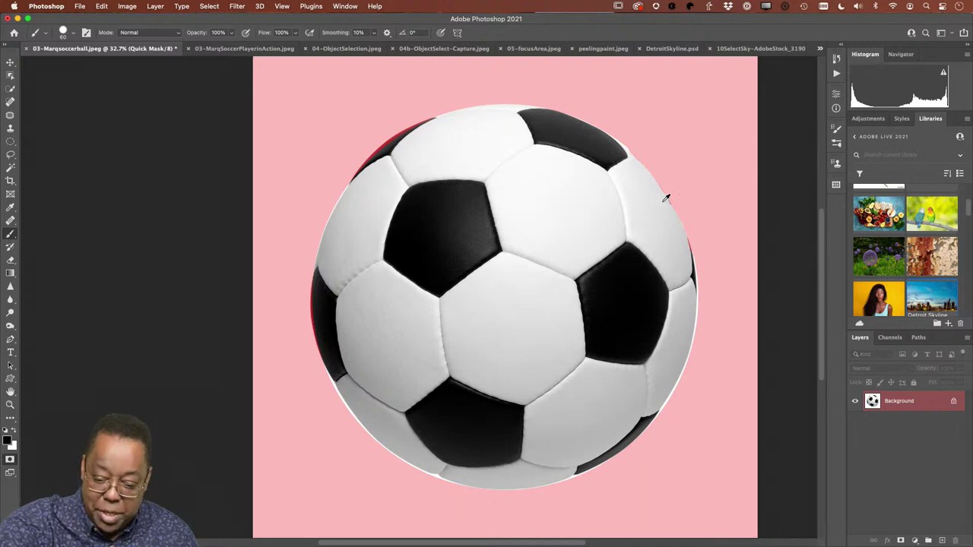
key(x)
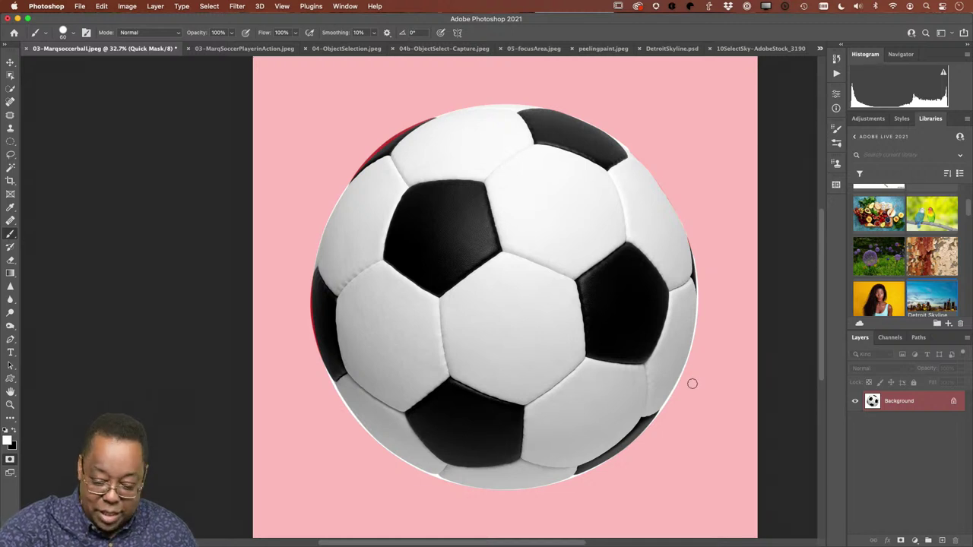
mouse_move(692, 375)
mouse_down()
mouse_move(680, 393)
mouse_move(687, 411)
mouse_up()
key(super+z)
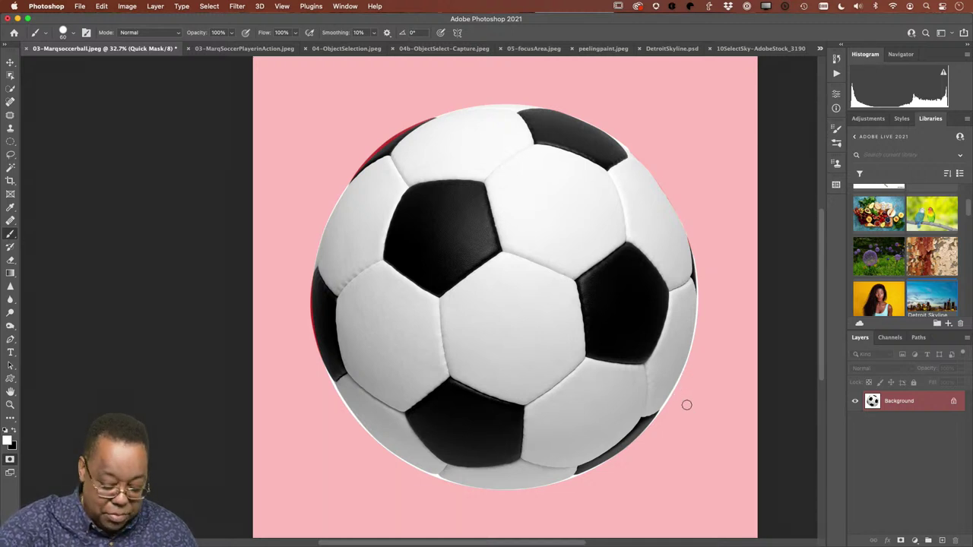
key(x)
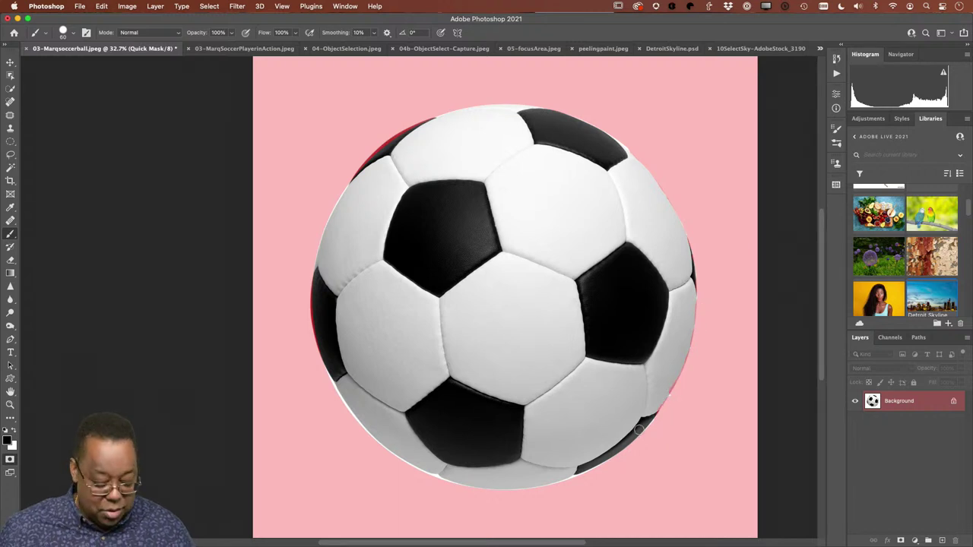
key(q)
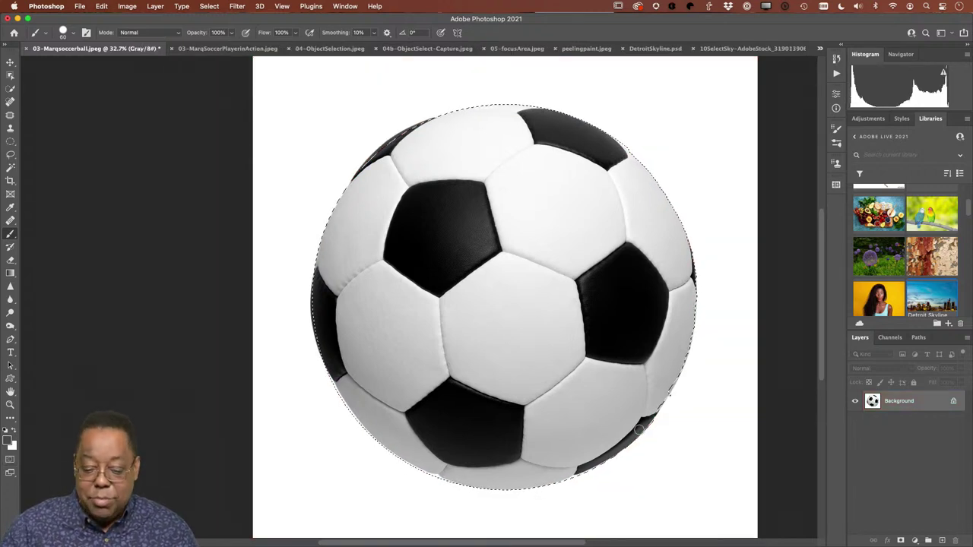
key(q)
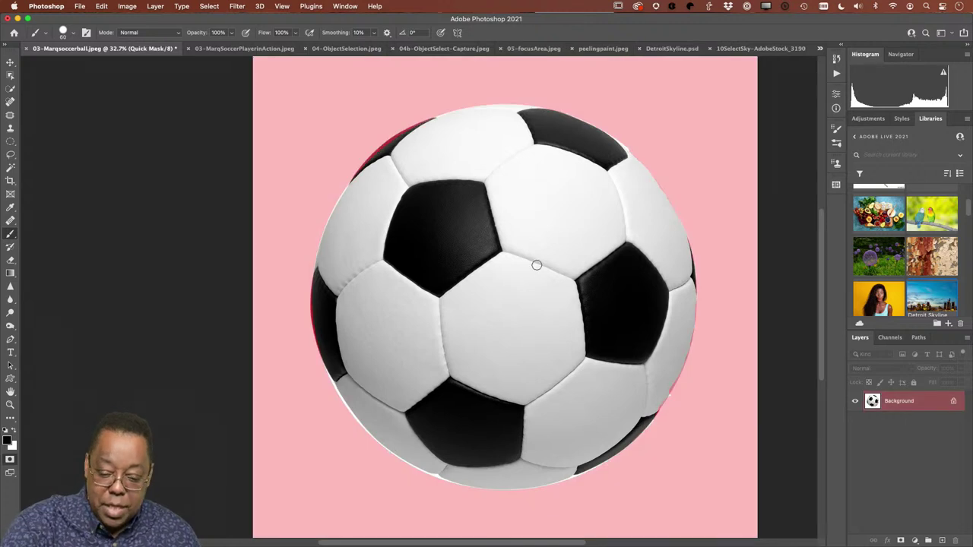
Paint out an oval scribble and a 1-shaped stroke in black, then exit Quick Mask.
mouse_move(537, 263)
mouse_down()
mouse_move(500, 297)
mouse_move(532, 266)
mouse_move(525, 258)
mouse_move(512, 288)
mouse_move(545, 276)
mouse_up()
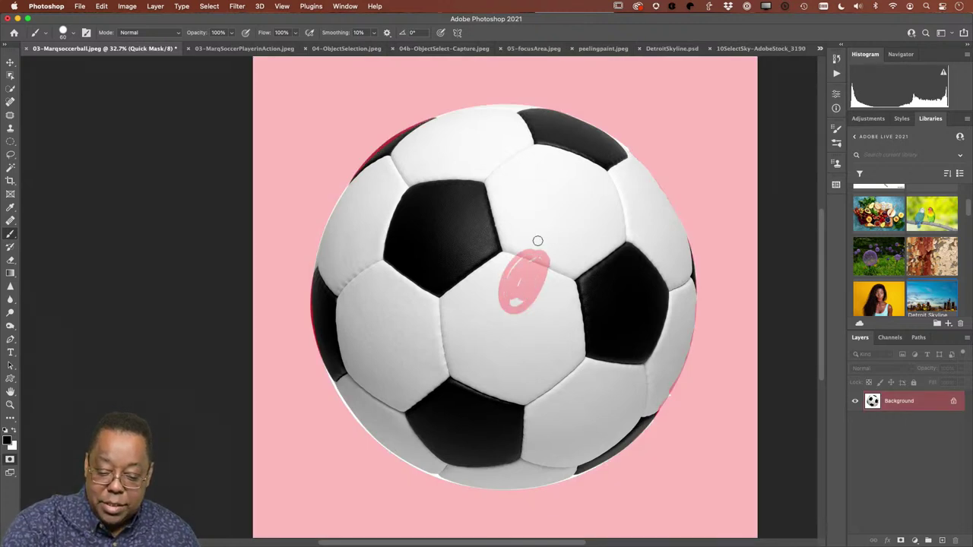
mouse_move(502, 199)
mouse_down()
mouse_move(518, 220)
mouse_move(510, 232)
mouse_up()
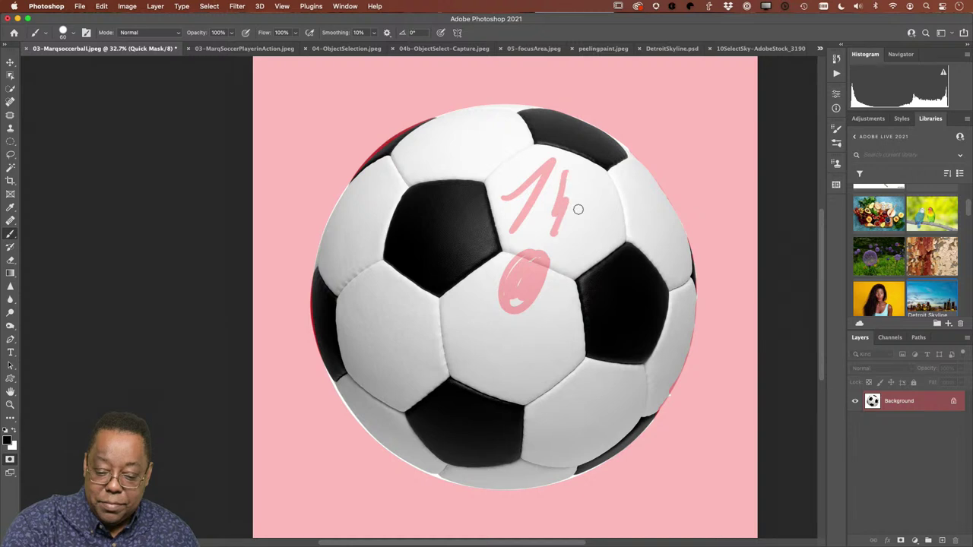
key(q)
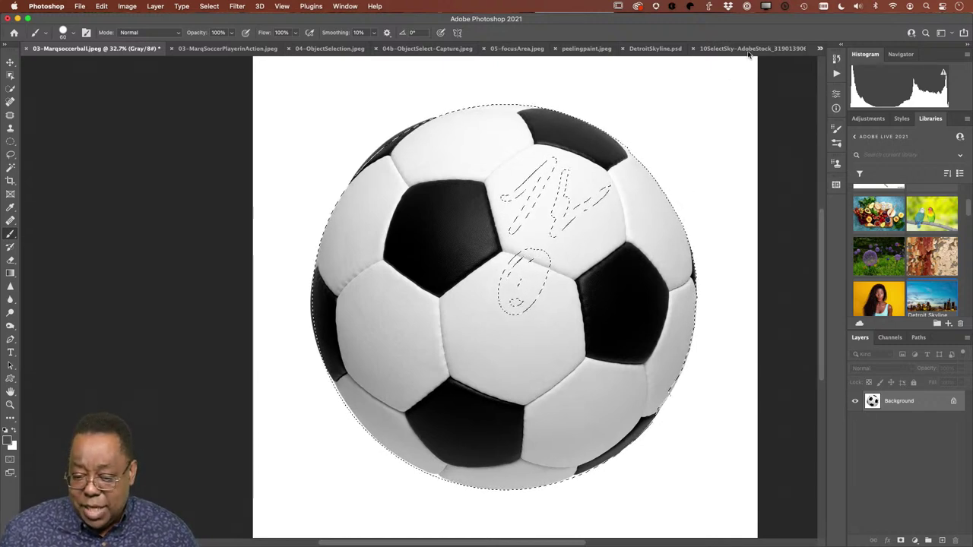
Switch to DetroitSkyline.psd, then open the Brooklyn Bridge image from the Libraries panel.
click(823, 49)
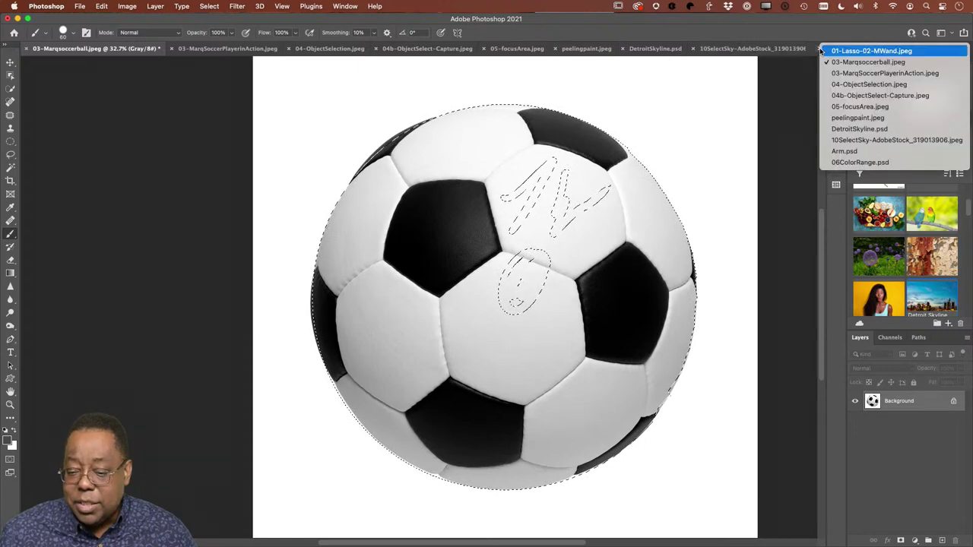
click(844, 129)
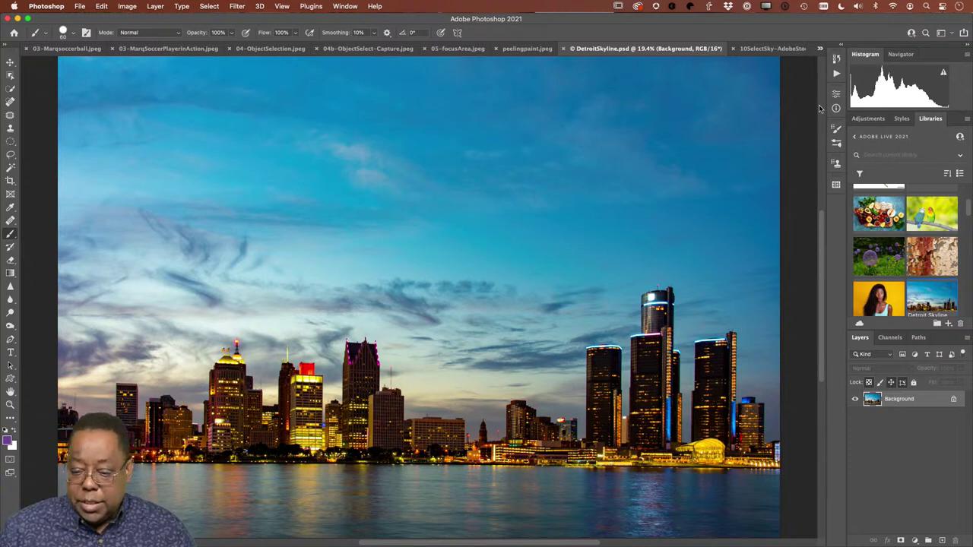
click(819, 50)
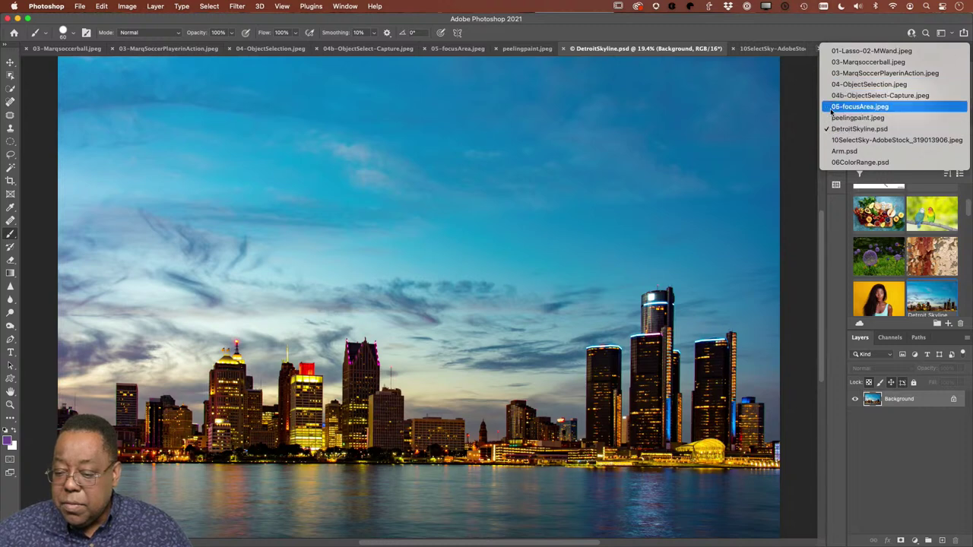
key(Escape)
scroll(907, 276, down, 2)
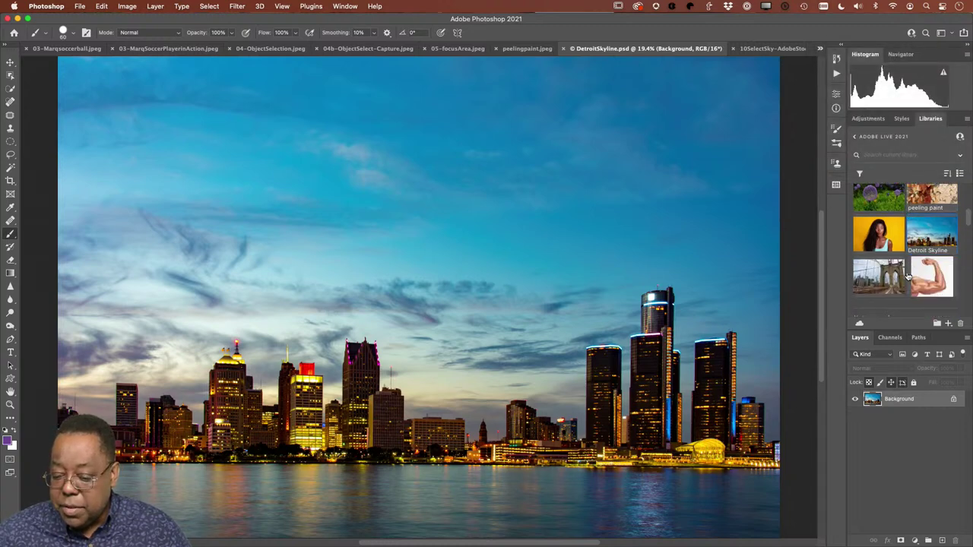
scroll(907, 277, down, 2)
double_click(871, 211)
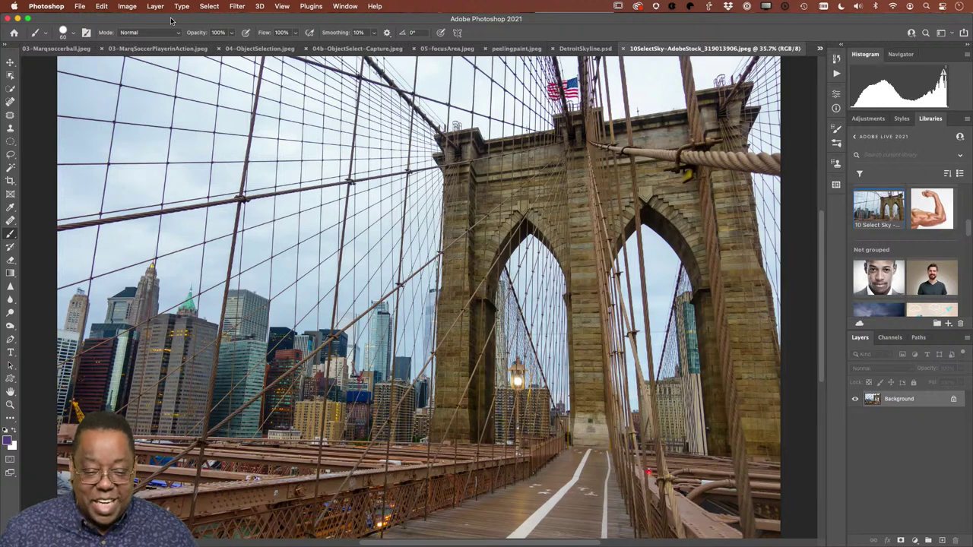
Select the bridge photo's sky with Select > Sky and copy it to Layer 1.
click(208, 7)
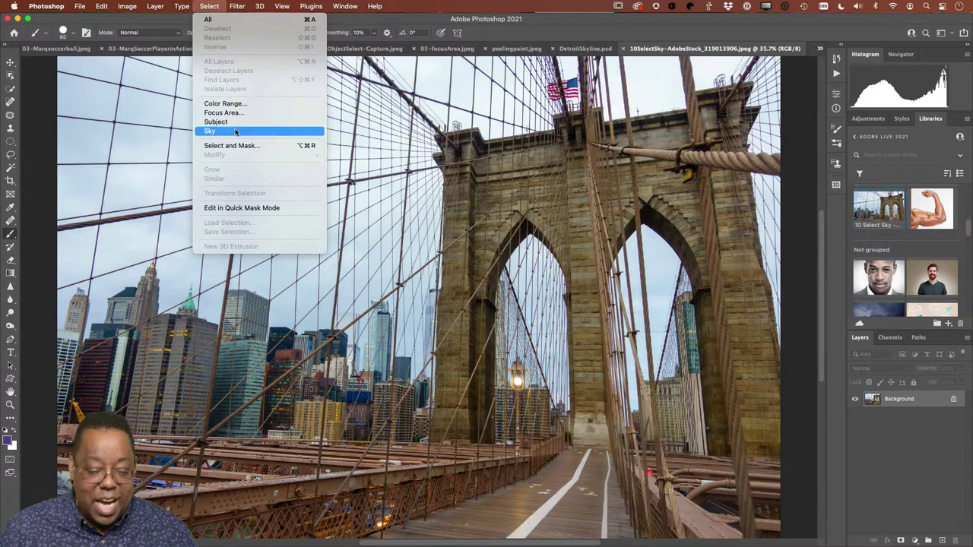
mouse_move(101, 6)
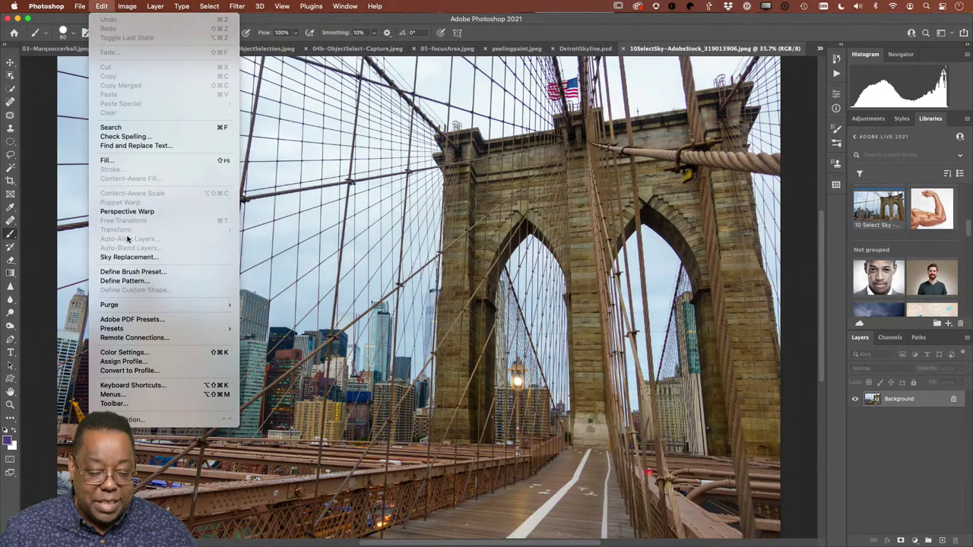
mouse_move(204, 9)
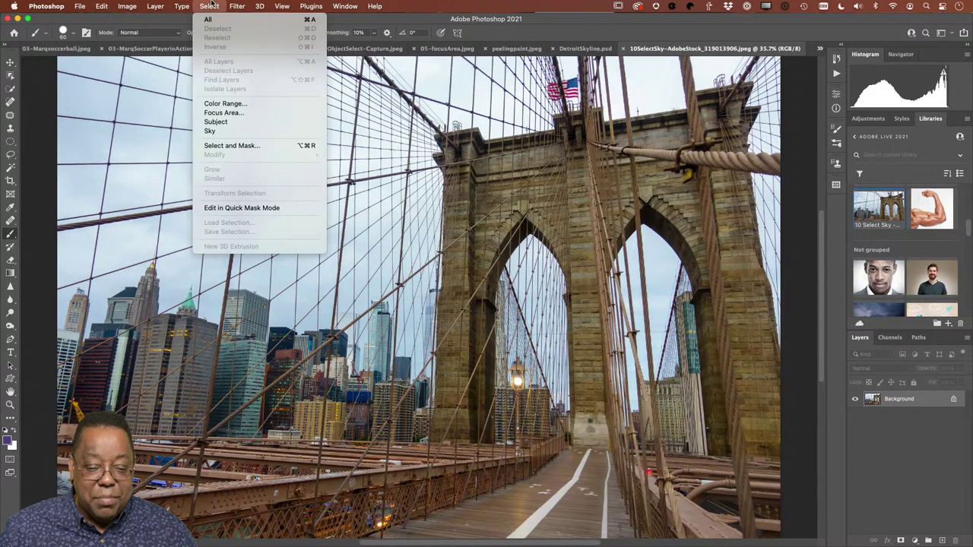
click(228, 132)
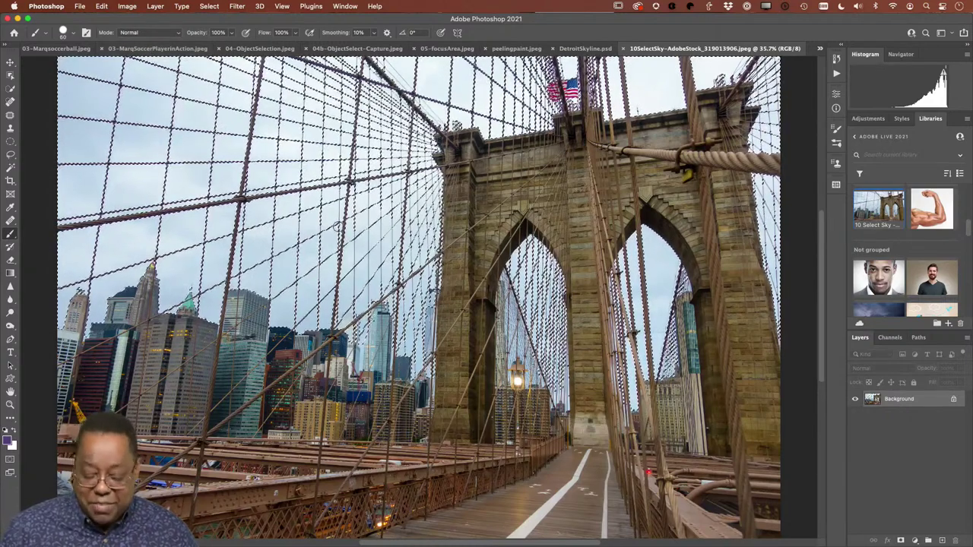
key(ctrl+j)
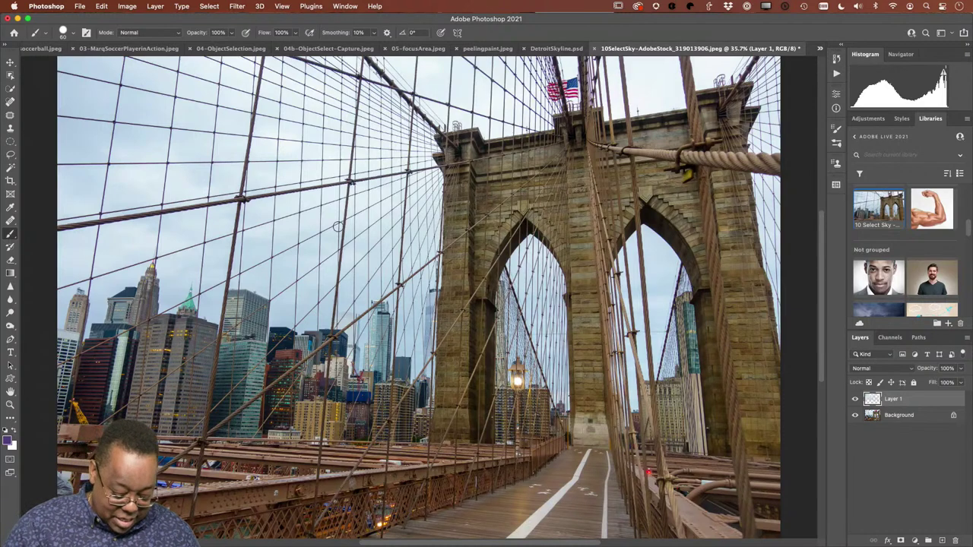
Darken Layer 1's sky with a Levels midtone setting of 0.19.
key(super+l)
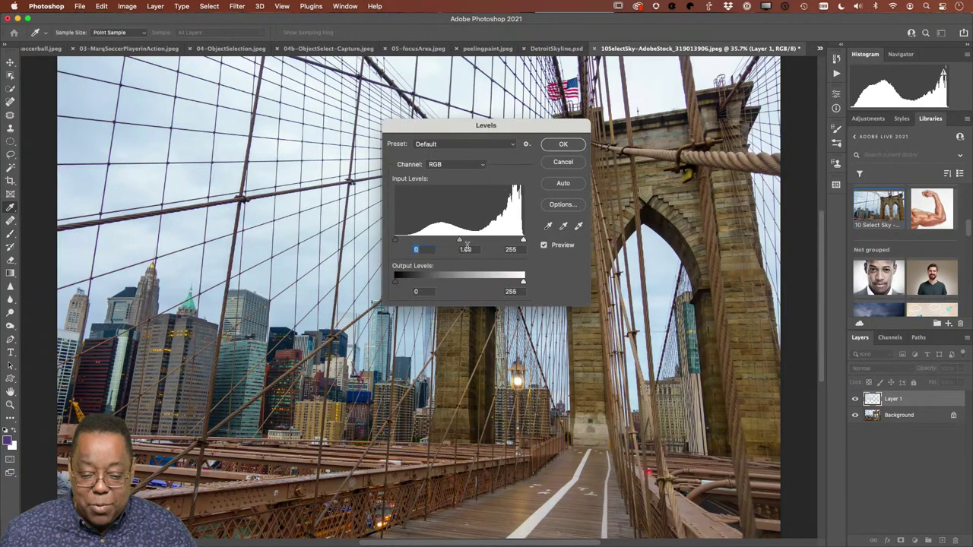
drag(461, 243, 512, 251)
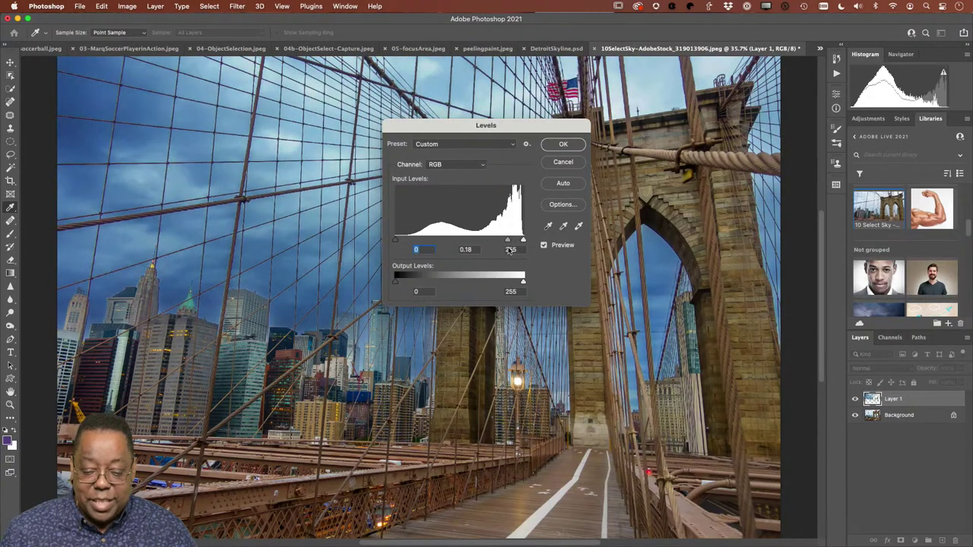
click(563, 146)
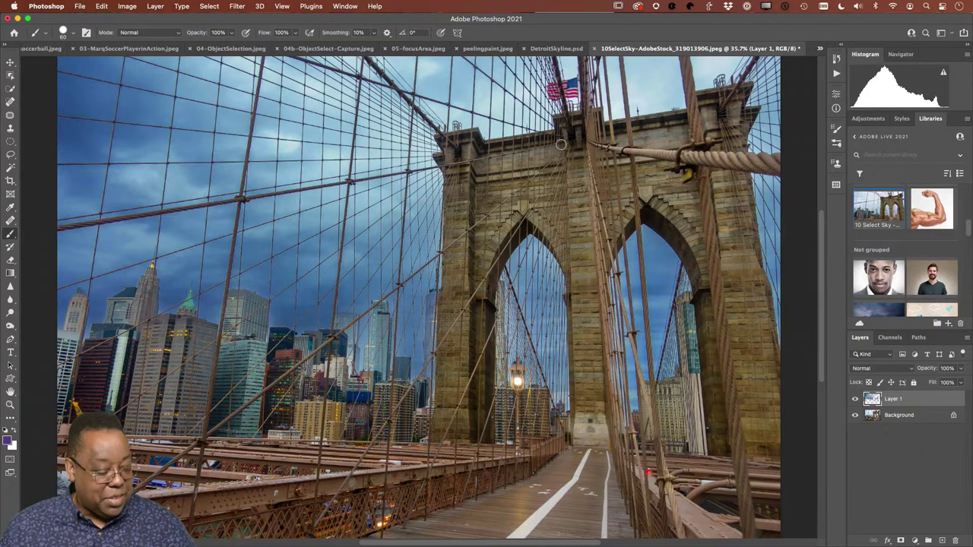